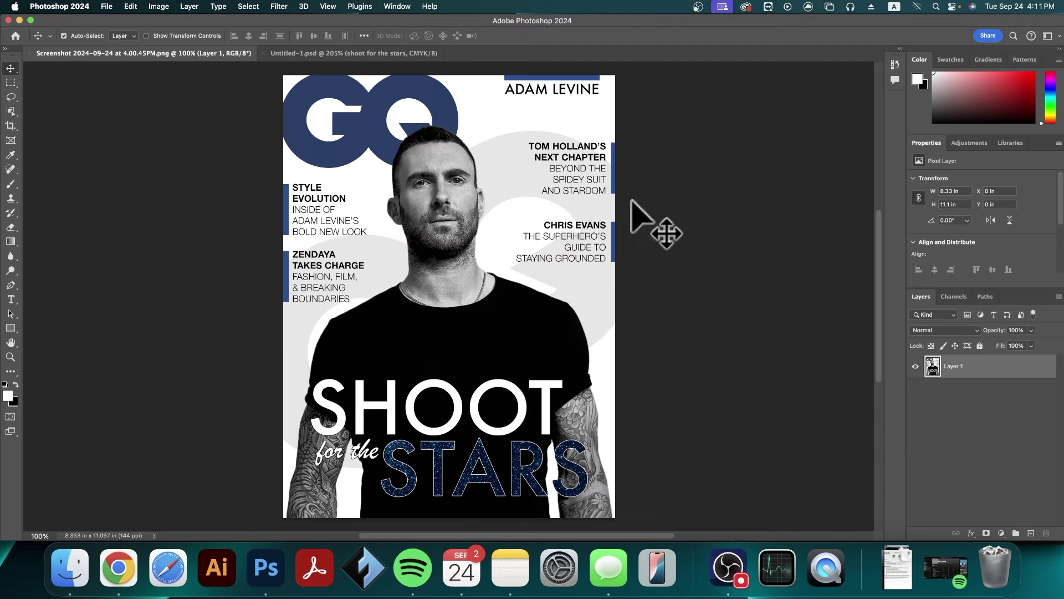
# - Switch to Untitled-1.psd and draw a paragraph text box in the blank area below the GQ logo, beside the man's face
pyautogui.hotkey('ctrl', 'Tab')
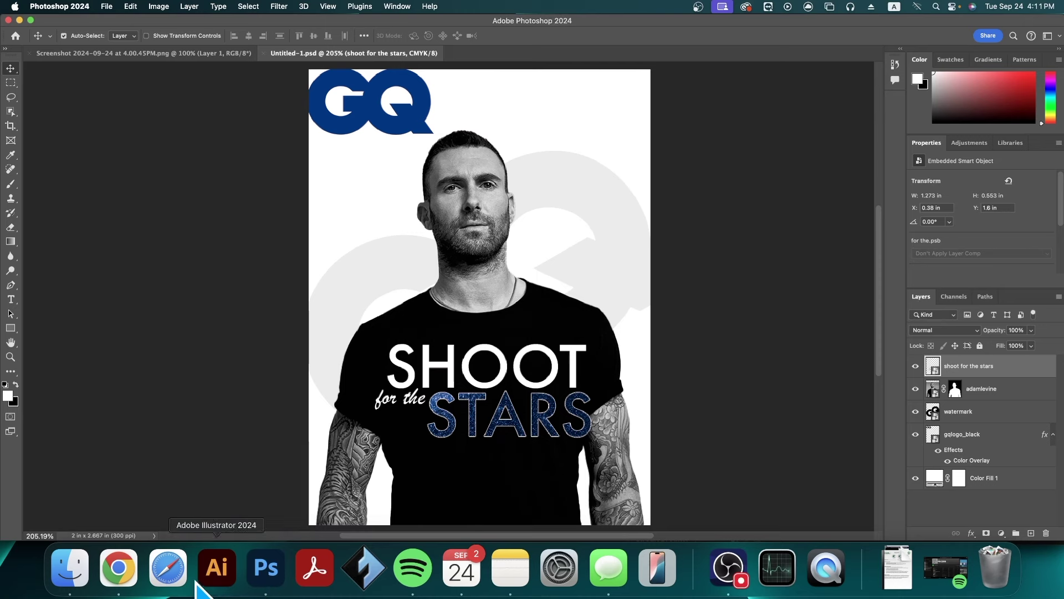
pyautogui.click(118, 571)
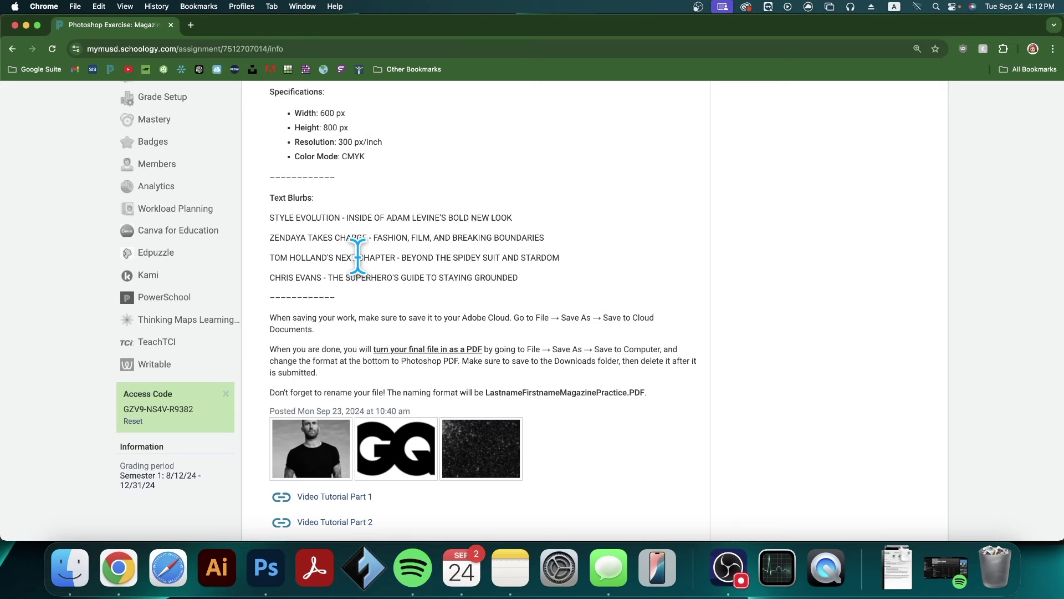
pyautogui.press('super+Tab')
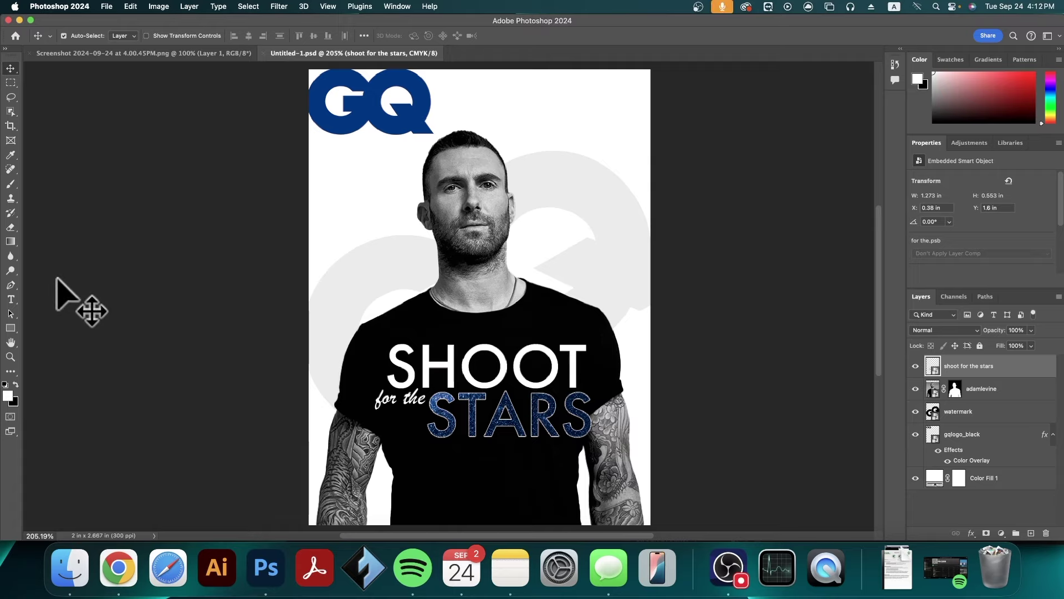
pyautogui.click(11, 300)
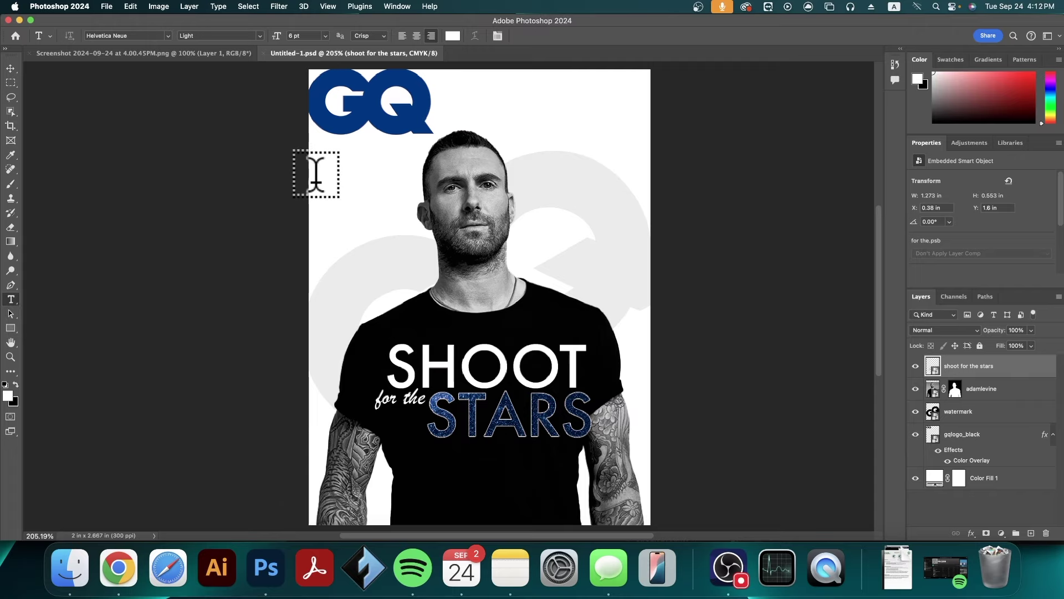
pyautogui.moveTo(315, 183); pyautogui.dragTo(404, 268)
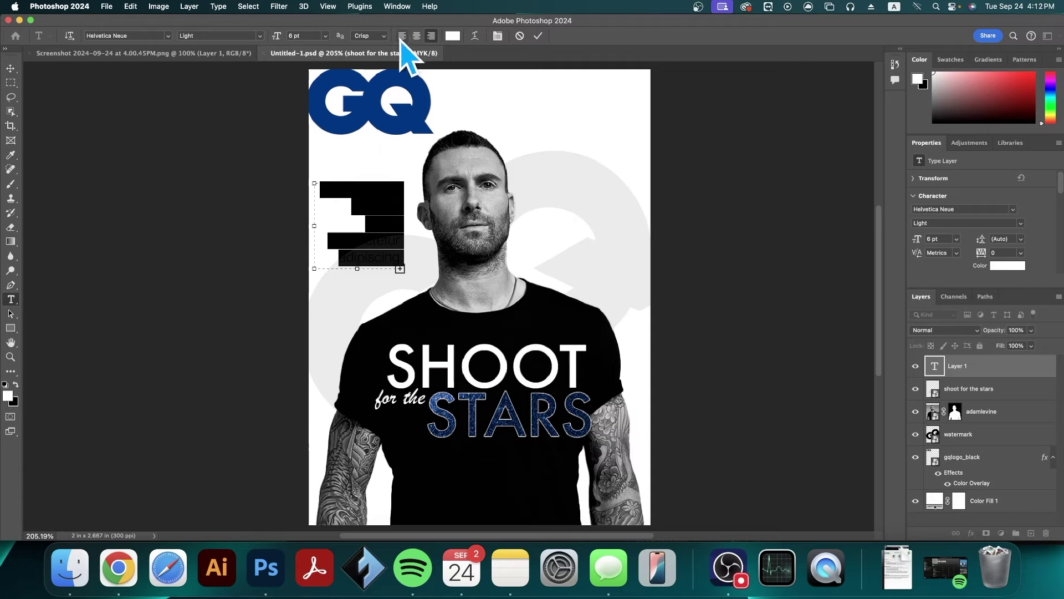
# - Left-align the placeholder text and set its color to black (000000)
pyautogui.click(402, 36)
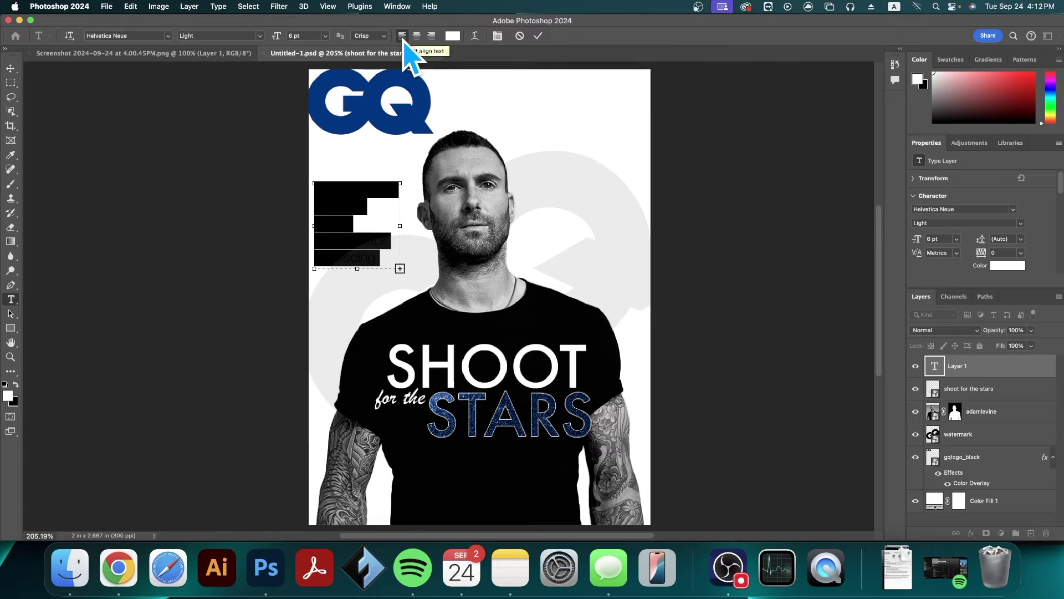
pyautogui.click(452, 36)
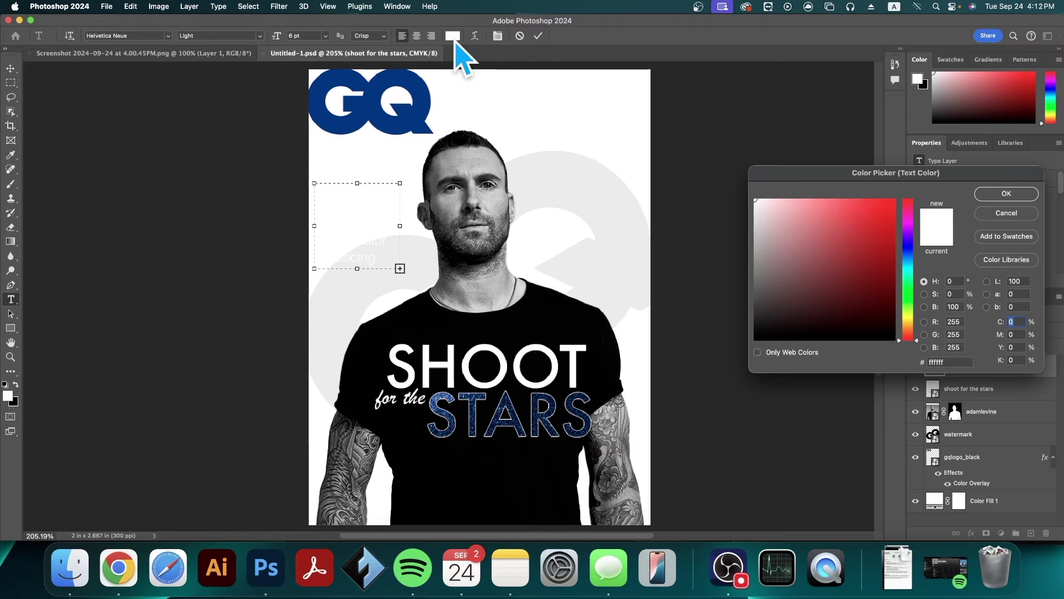
pyautogui.moveTo(783, 218)
pyautogui.mouseDown()
pyautogui.moveTo(793, 259)
pyautogui.moveTo(755, 340)
pyautogui.moveTo(718, 368)
pyautogui.mouseUp()
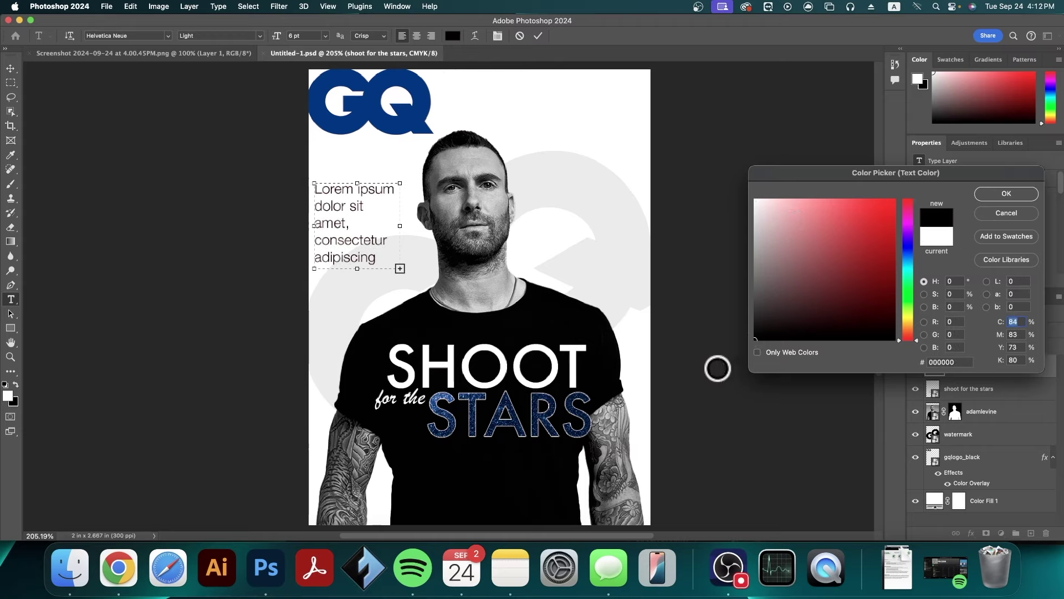
pyautogui.click(1006, 193)
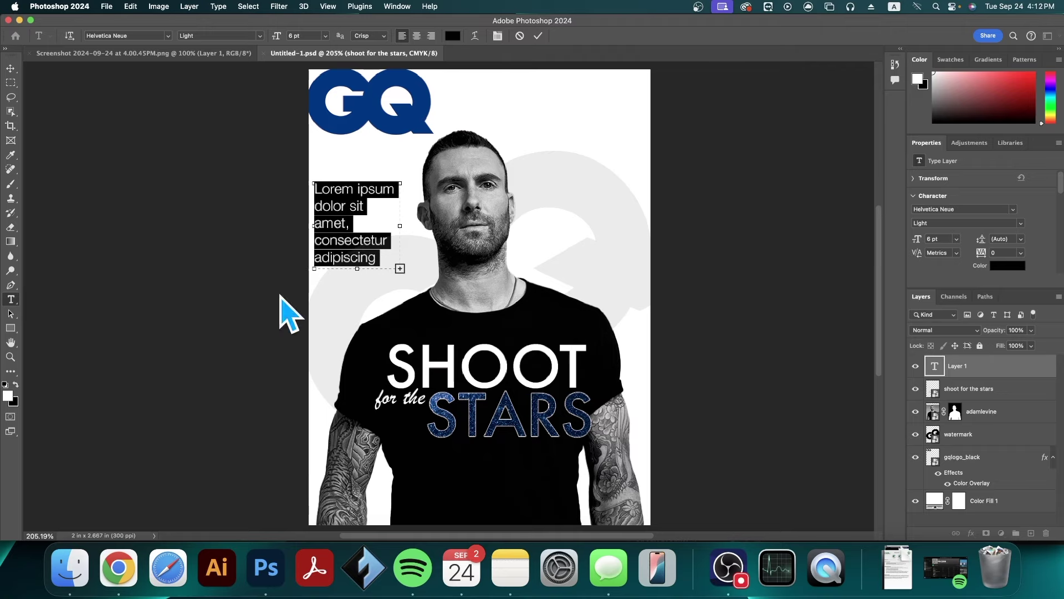
# - Switch to Chrome and copy the blurb "STYLE EVOLUTION - INSIDE OF ADAM LEVINE'S BOLD NEW LOOK" from the assignment page
pyautogui.click(125, 573)
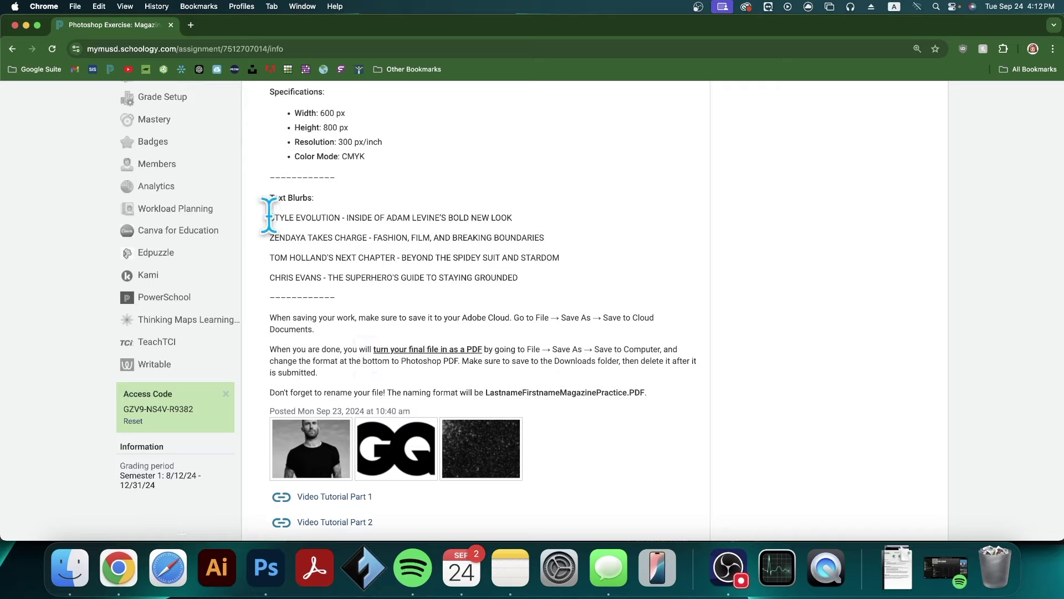
pyautogui.moveTo(268, 216); pyautogui.dragTo(510, 219)
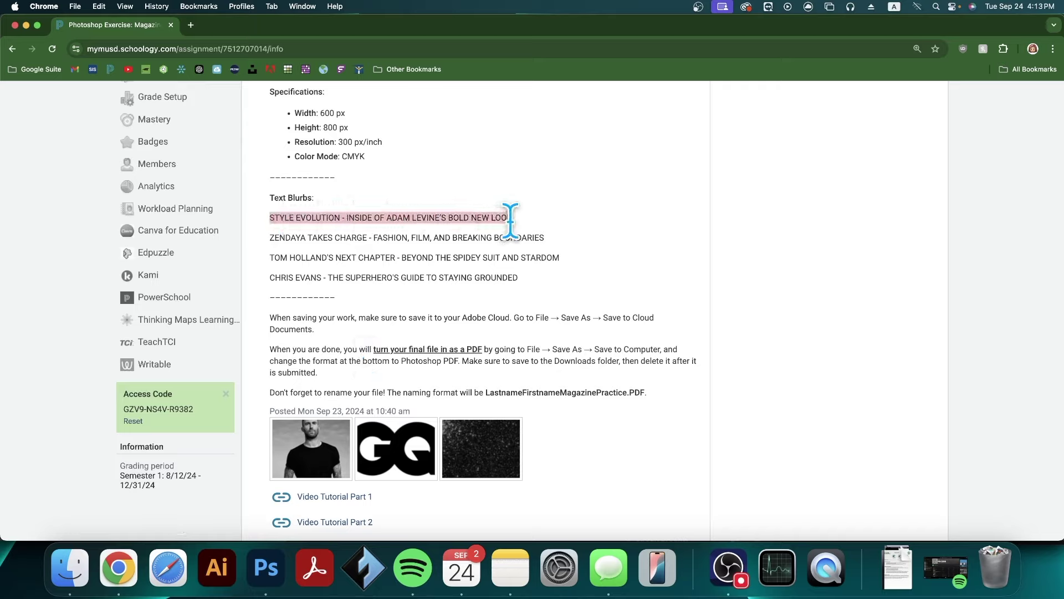
pyautogui.rightClick(340, 216)
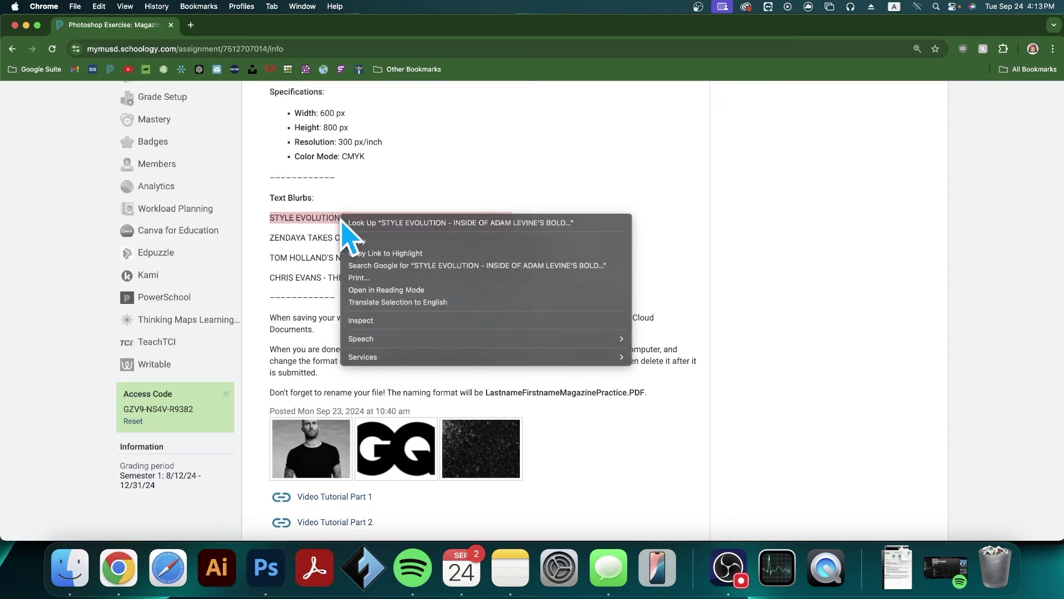
pyautogui.click(379, 242)
# - Return to Photoshop and replace the placeholder text in the new text layer with the copied blurb
pyautogui.click(265, 568)
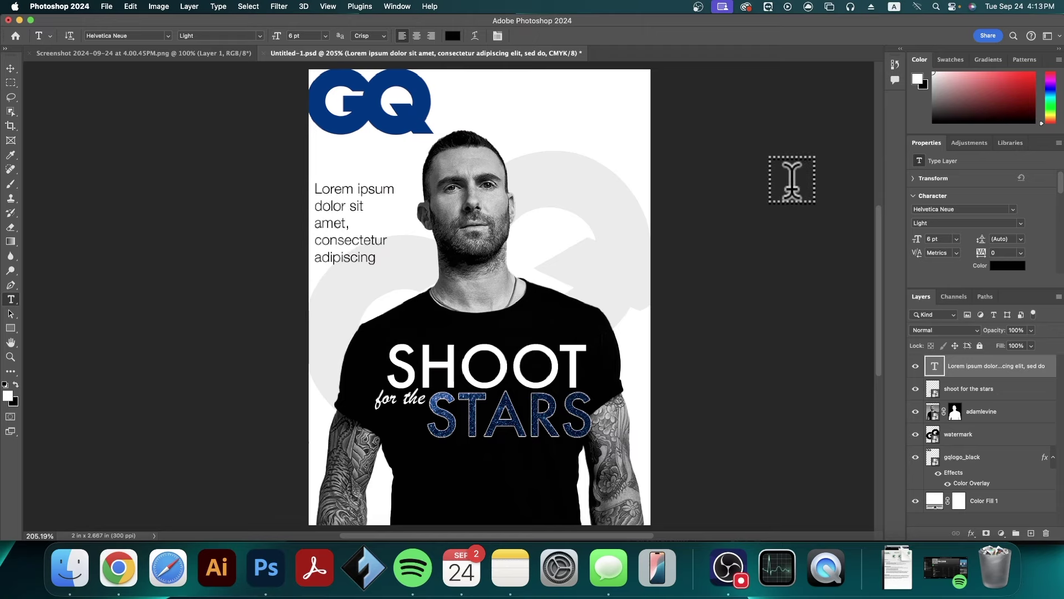
pyautogui.doubleClick(934, 367)
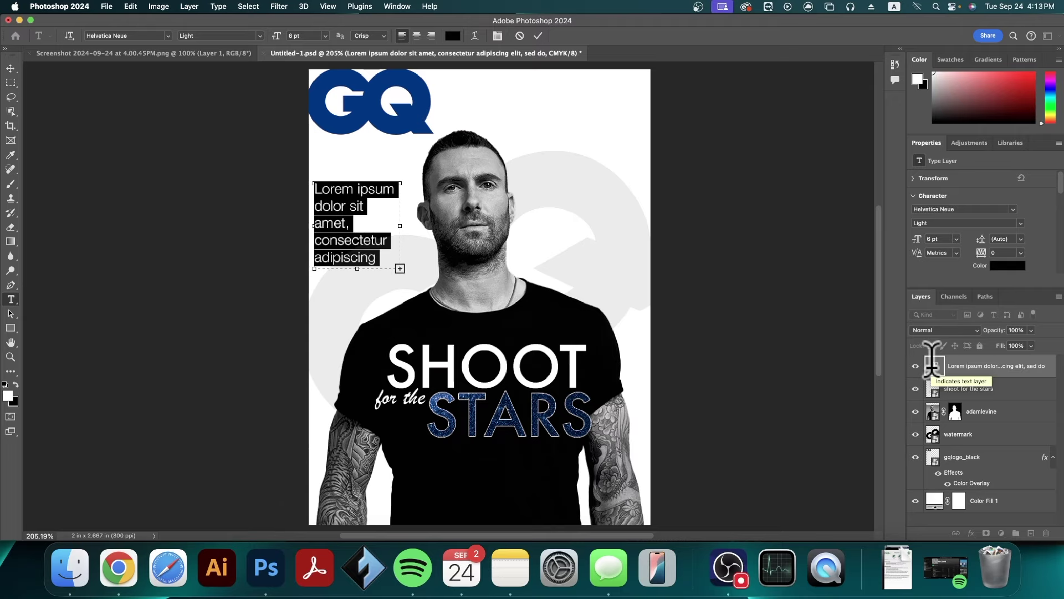
pyautogui.click(132, 7)
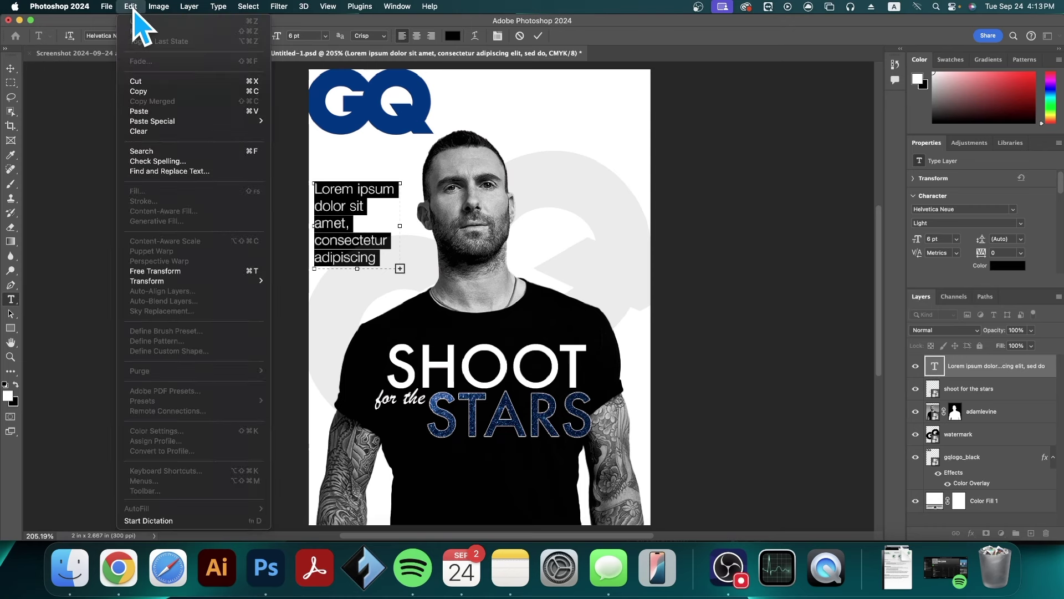
pyautogui.click(161, 111)
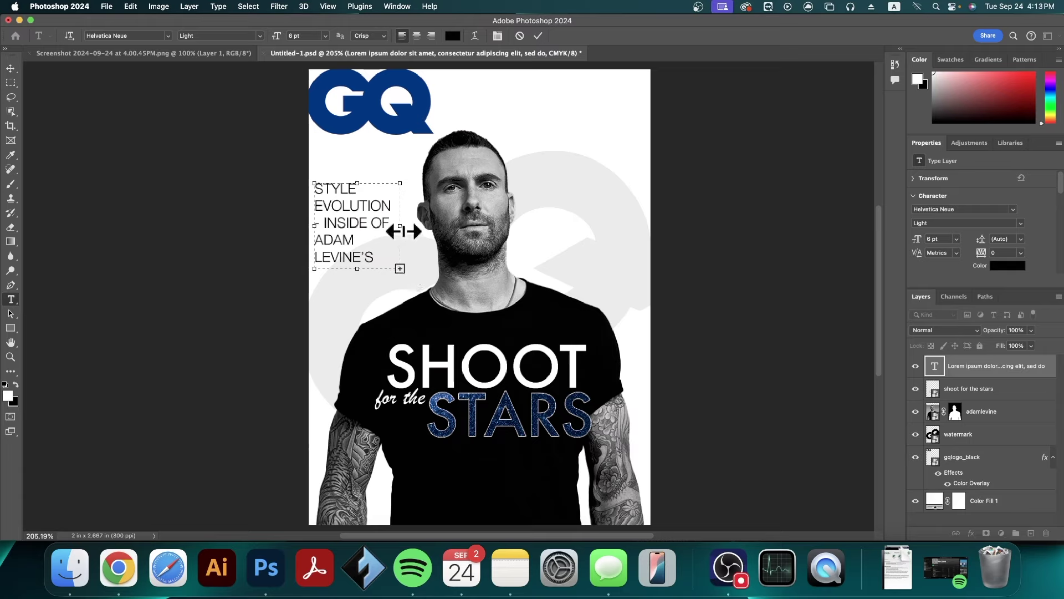
# - Enlarge the text box to fit the whole blurb and replace the dash before "INSIDE" with a line break
pyautogui.moveTo(400, 226)
pyautogui.mouseDown()
pyautogui.moveTo(437, 225)
pyautogui.moveTo(421, 226)
pyautogui.mouseUp()
pyautogui.moveTo(365, 268); pyautogui.dragTo(366, 282)
pyautogui.moveTo(421, 240)
pyautogui.mouseDown()
pyautogui.moveTo(446, 243)
pyautogui.moveTo(428, 240)
pyautogui.mouseUp()
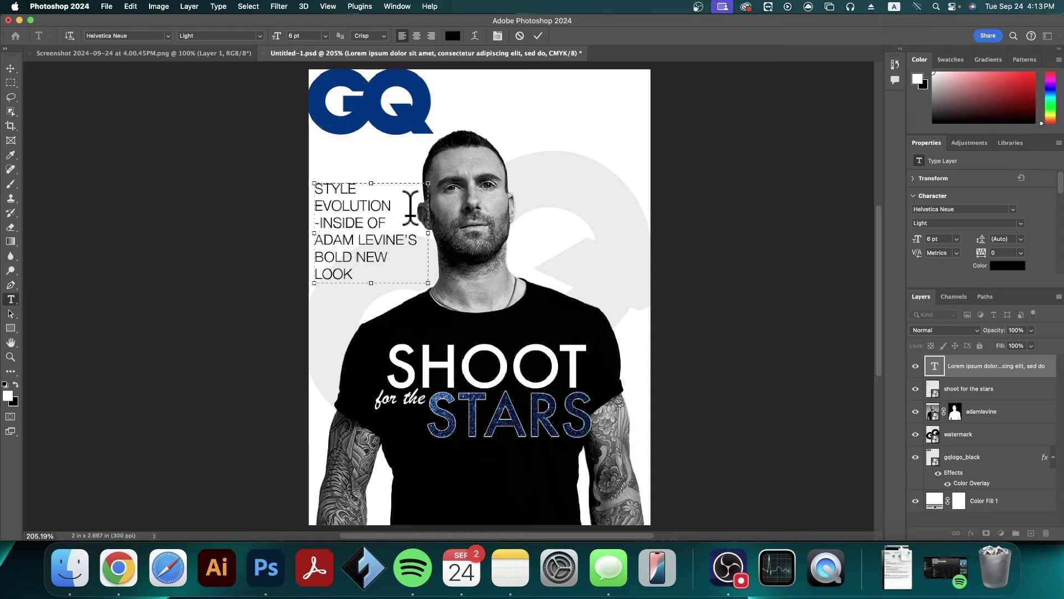
pyautogui.press('BackSpace')
pyautogui.press('BackSpace')
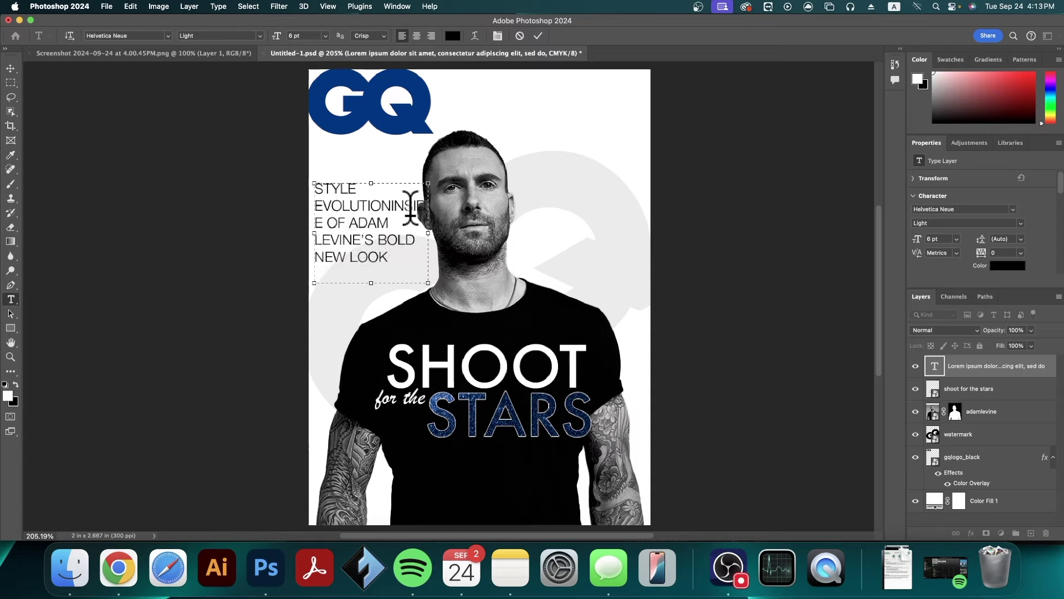
pyautogui.press('Return')
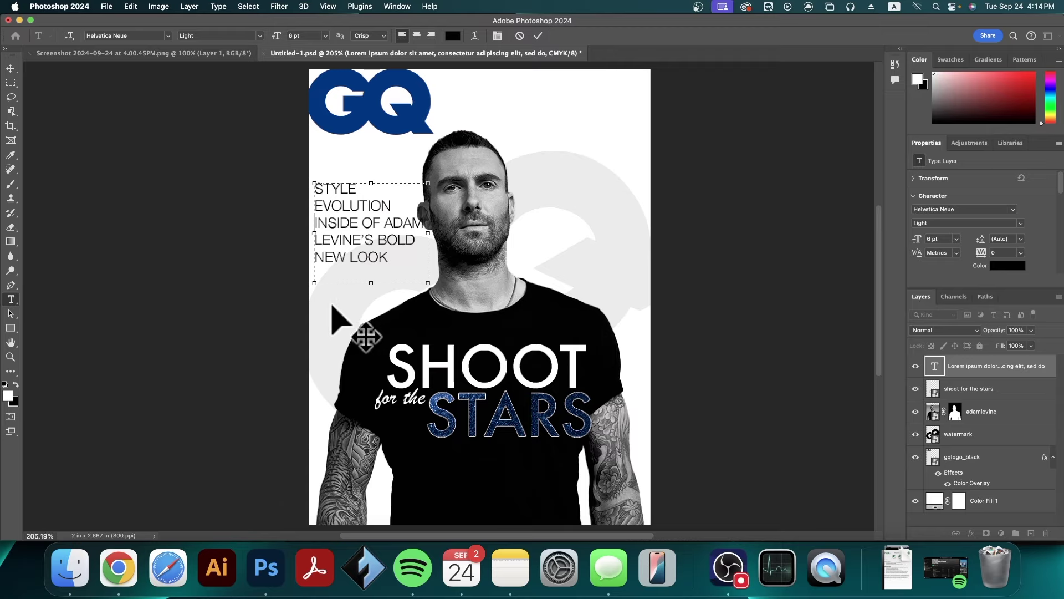
# - Move the blurb's text box lower beside the neck and widen it to fit "STYLE EVOLUTION" on one line
pyautogui.moveTo(339, 310); pyautogui.dragTo(342, 348)
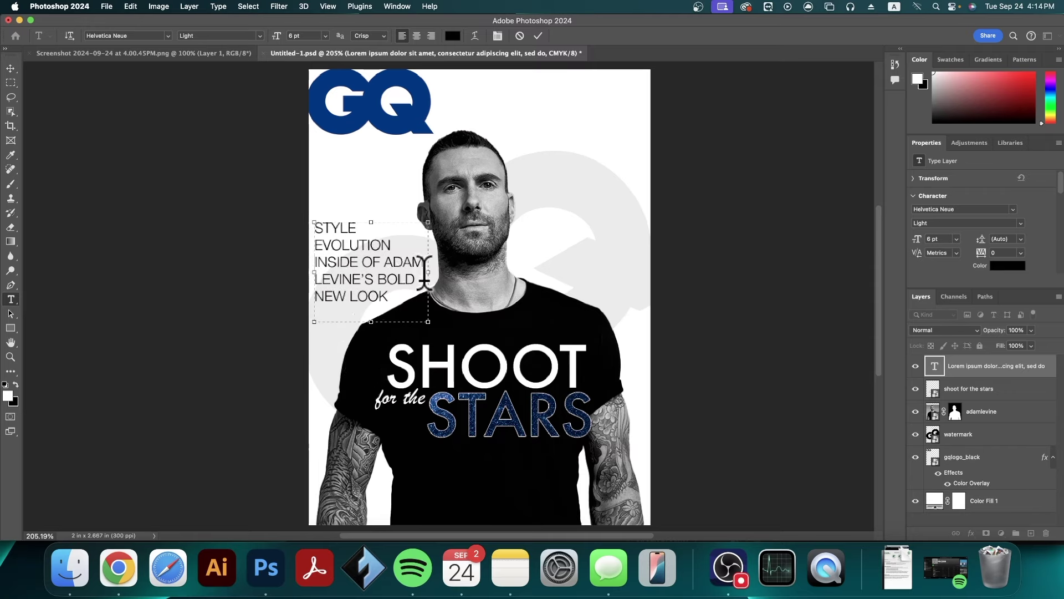
pyautogui.moveTo(428, 278); pyautogui.dragTo(445, 280)
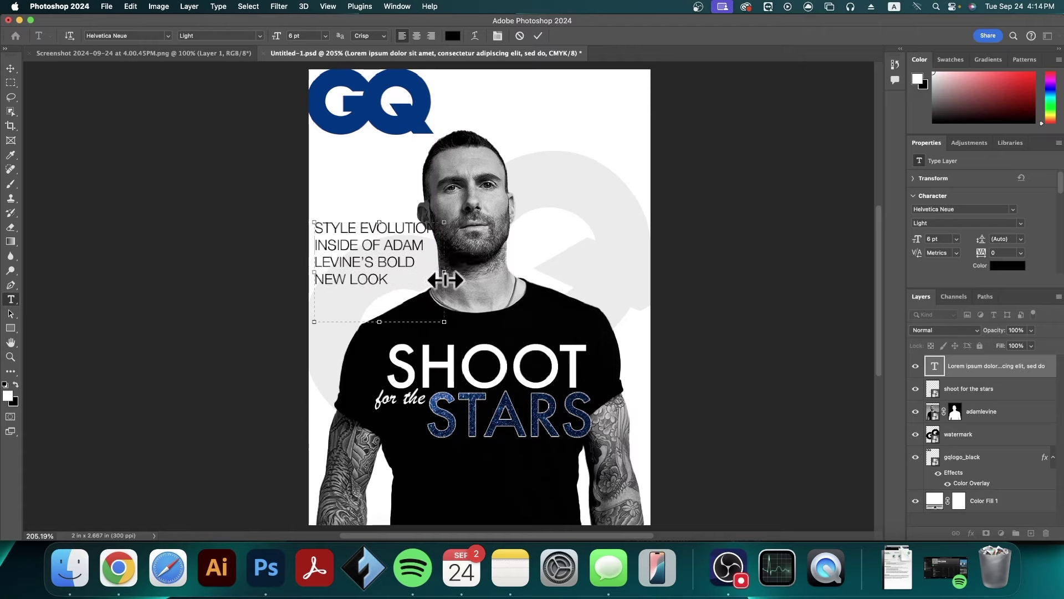
pyautogui.moveTo(361, 342); pyautogui.dragTo(359, 363)
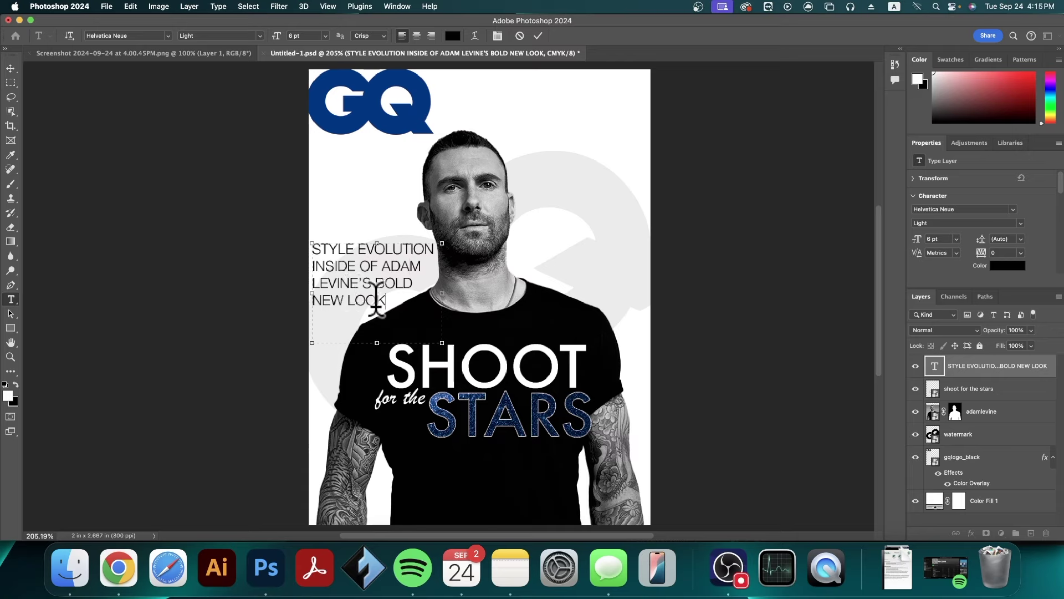
# - Set the font size of the whole blurb to 4 pt
pyautogui.moveTo(383, 300); pyautogui.dragTo(225, 238)
pyautogui.click(310, 35)
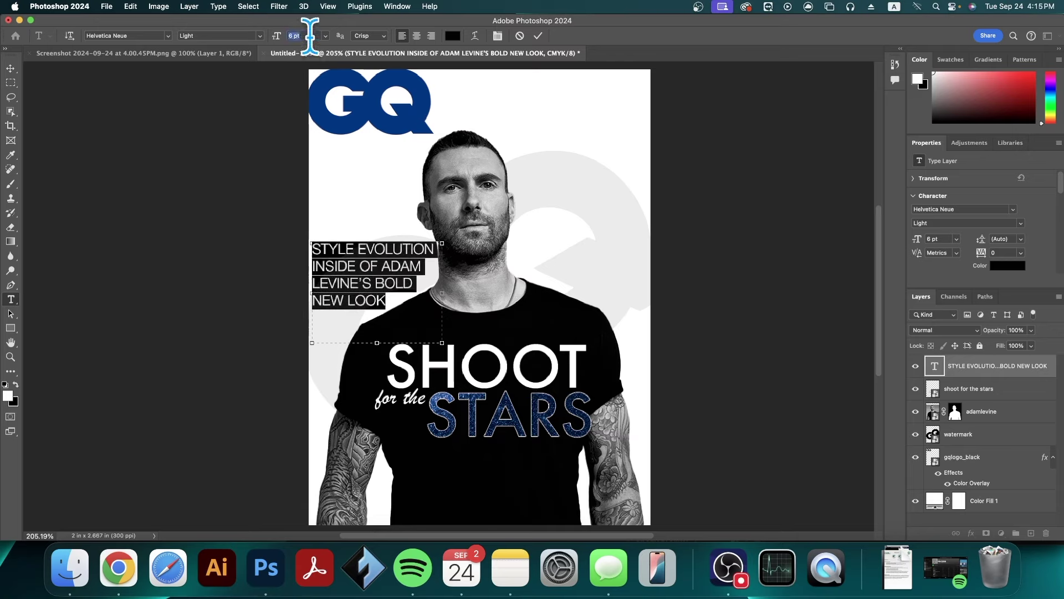
pyautogui.press('Down')
pyautogui.press('Down')
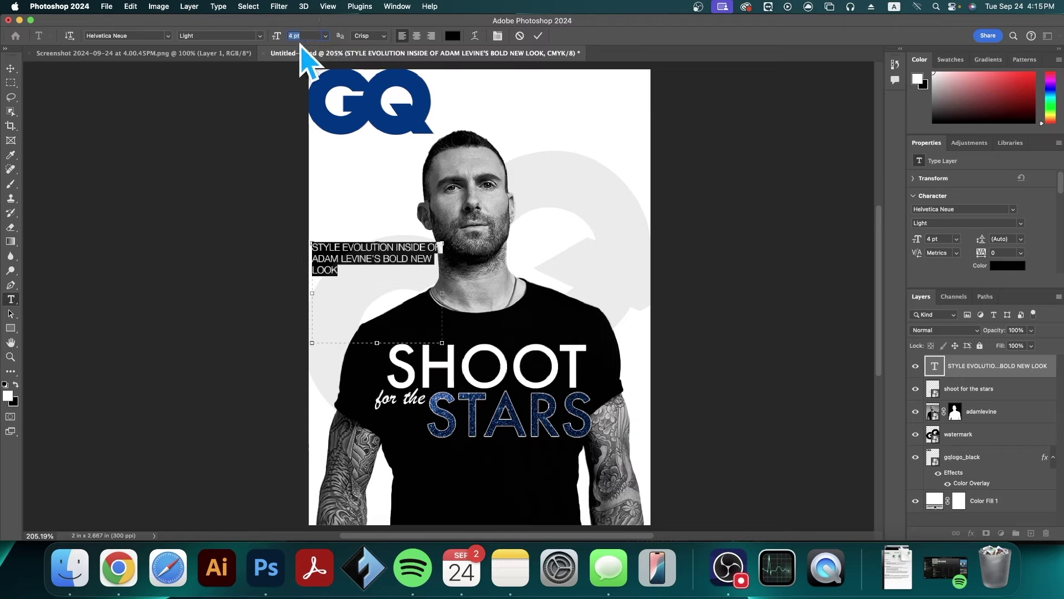
# - Break the blurb into four lines: "STYLE EVOLUTION", "INSIDE OF", "ADAM LEVINE'S" and "BOLD NEW LOOK"
pyautogui.click(403, 264)
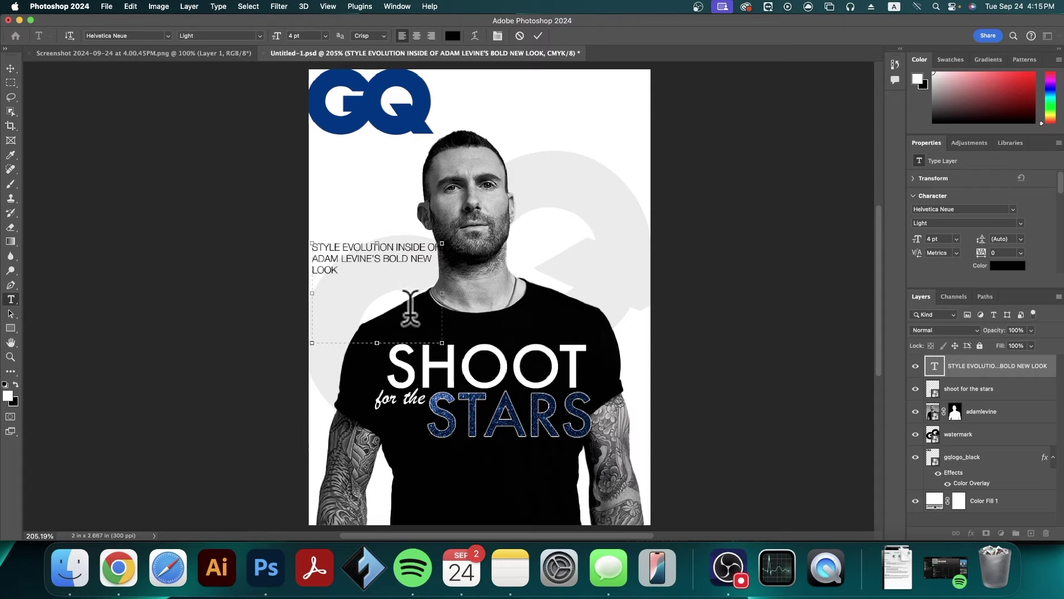
pyautogui.write('\\')
pyautogui.press('Return')
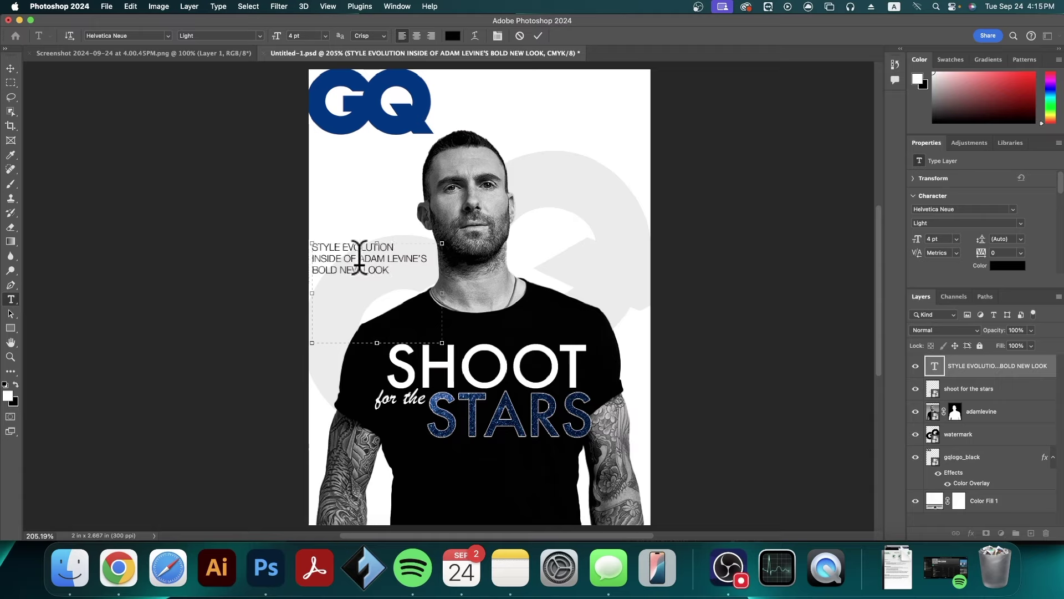
pyautogui.press('Return')
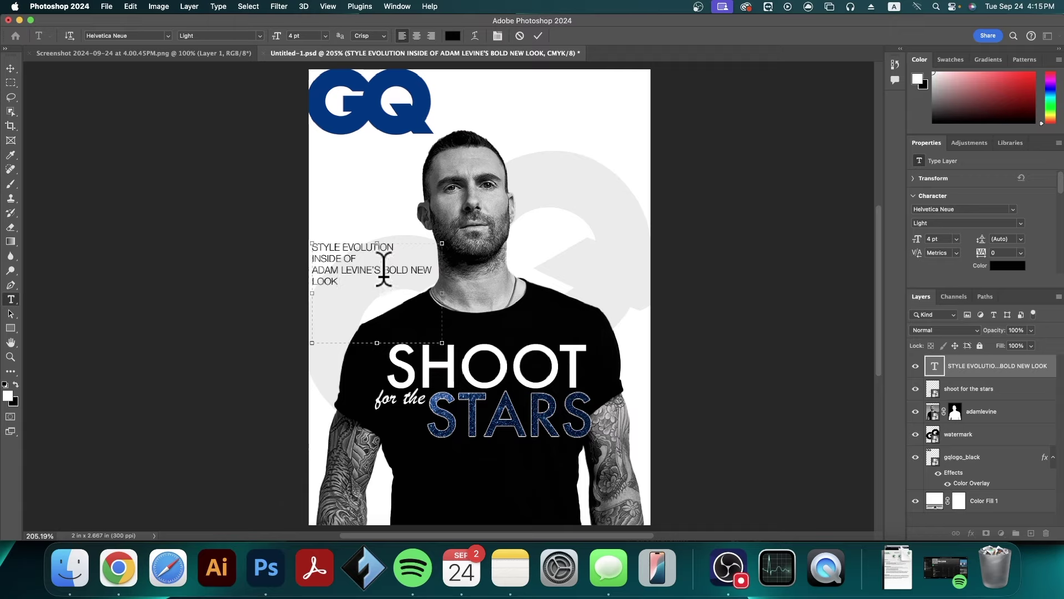
pyautogui.press('Return')
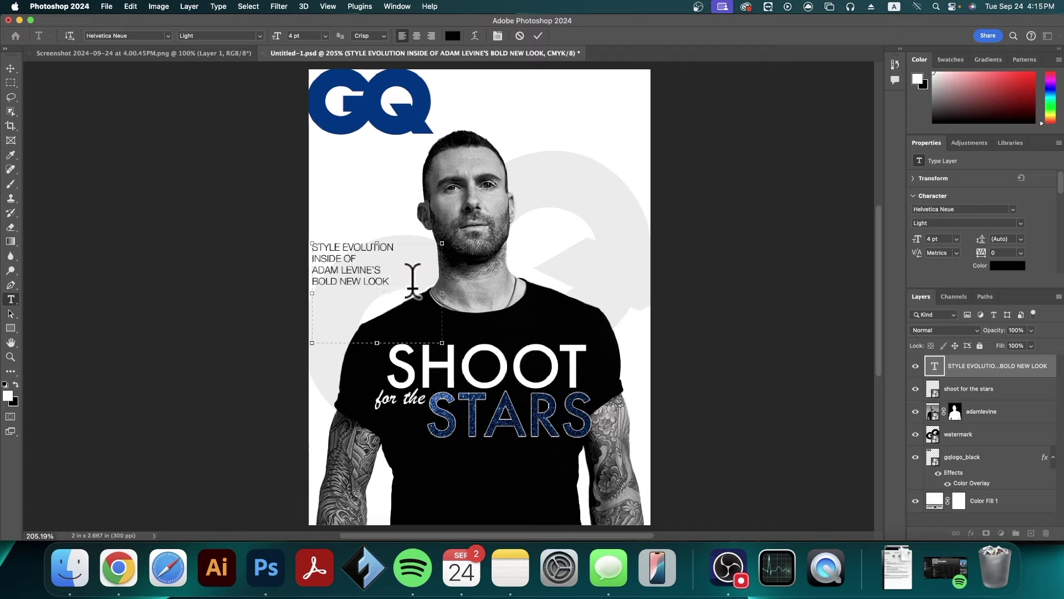
# - Shrink the text box to fit the four lines and move the blurb slightly up and inward from the cover's edge
pyautogui.moveTo(442, 293); pyautogui.dragTo(400, 295)
pyautogui.moveTo(358, 342); pyautogui.dragTo(354, 293)
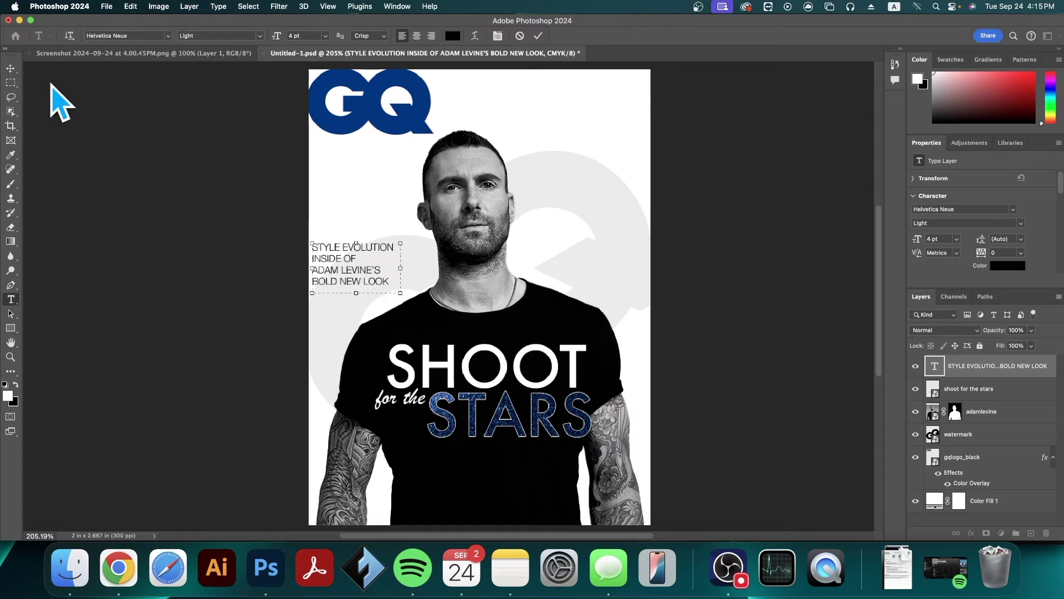
pyautogui.click(10, 67)
pyautogui.moveTo(345, 257); pyautogui.dragTo(349, 228)
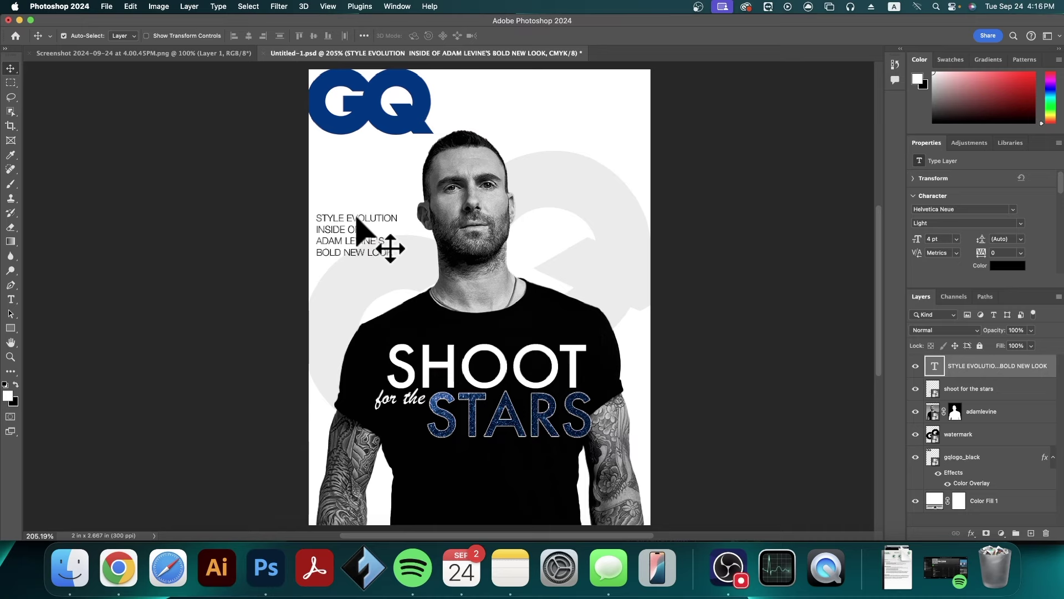
# - Set the blurb's first line, "STYLE EVOLUTION", to the Bold style of Helvetica Neue
pyautogui.scroll(5, 357, 228)
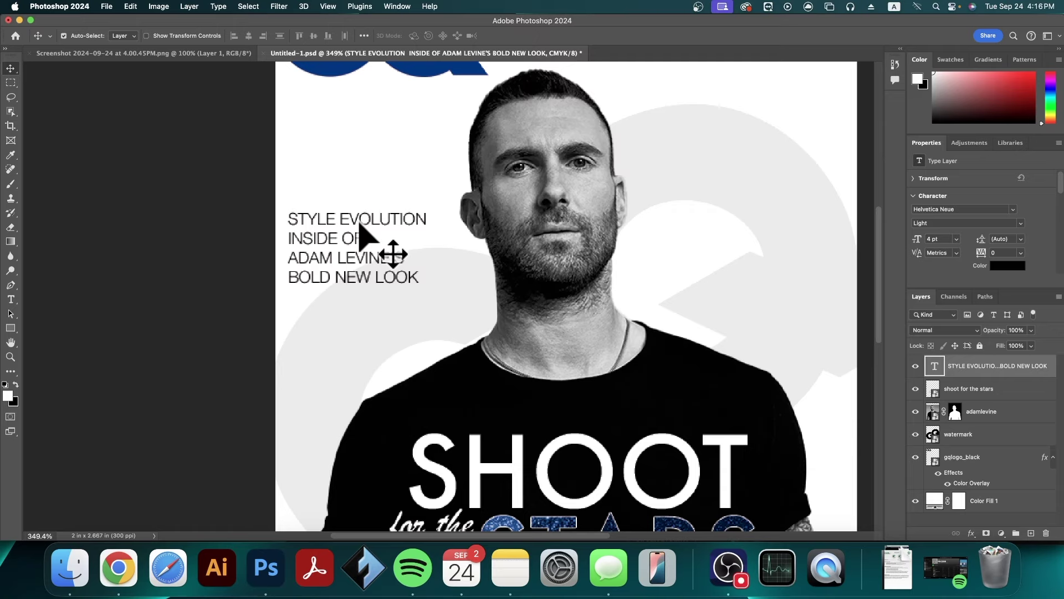
pyautogui.doubleClick(357, 221)
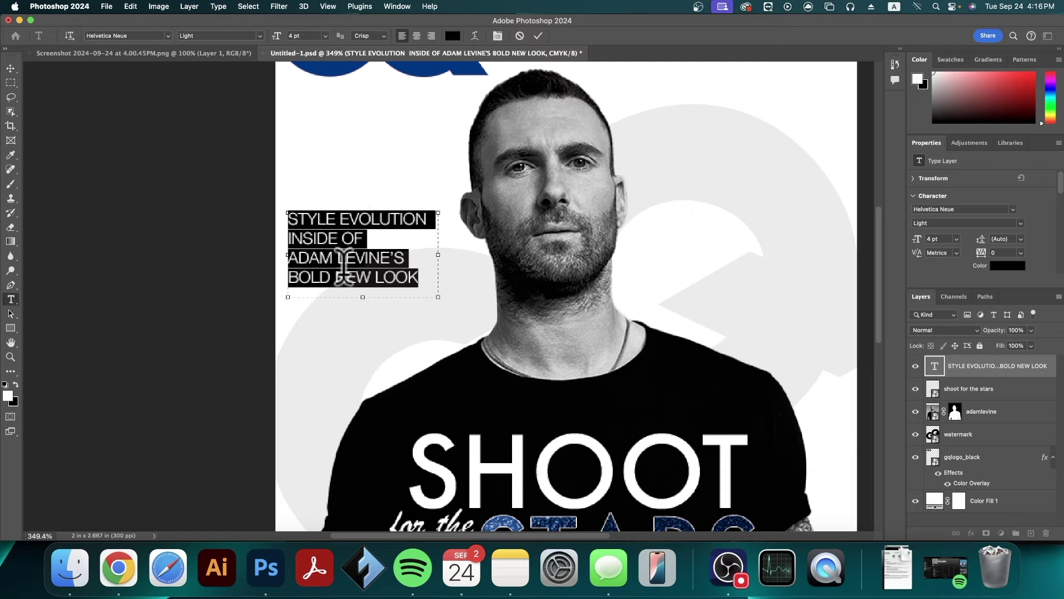
pyautogui.click(344, 266)
pyautogui.moveTo(430, 218); pyautogui.dragTo(290, 216)
pyautogui.click(260, 36)
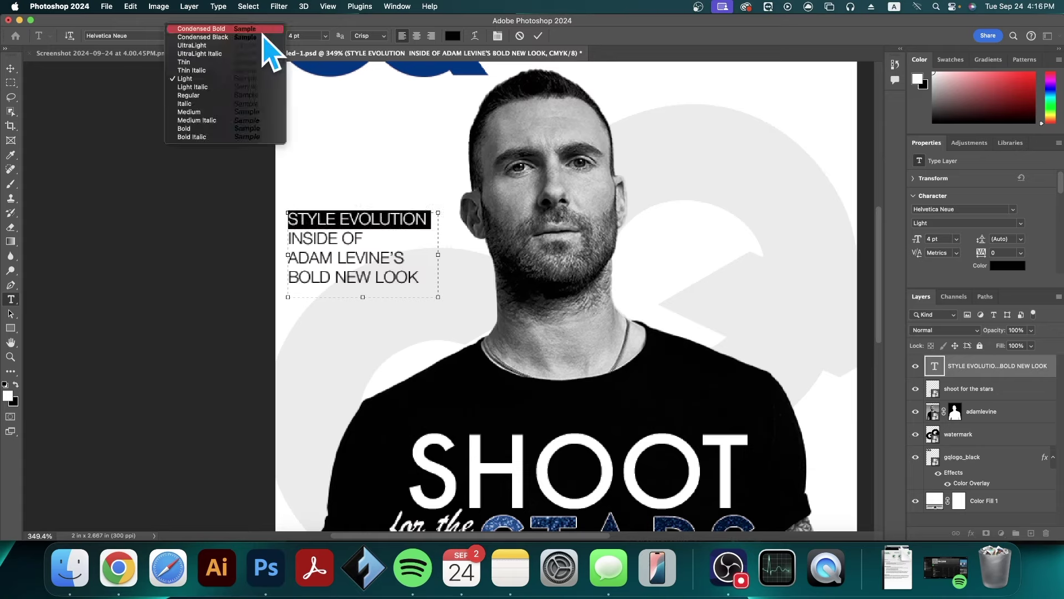
pyautogui.click(259, 129)
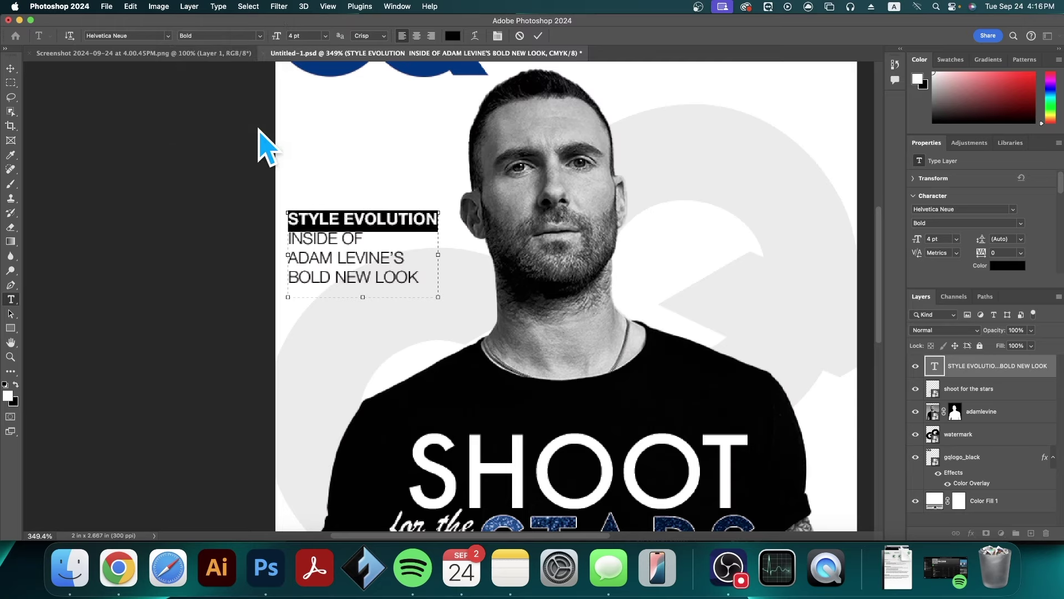
pyautogui.click(342, 238)
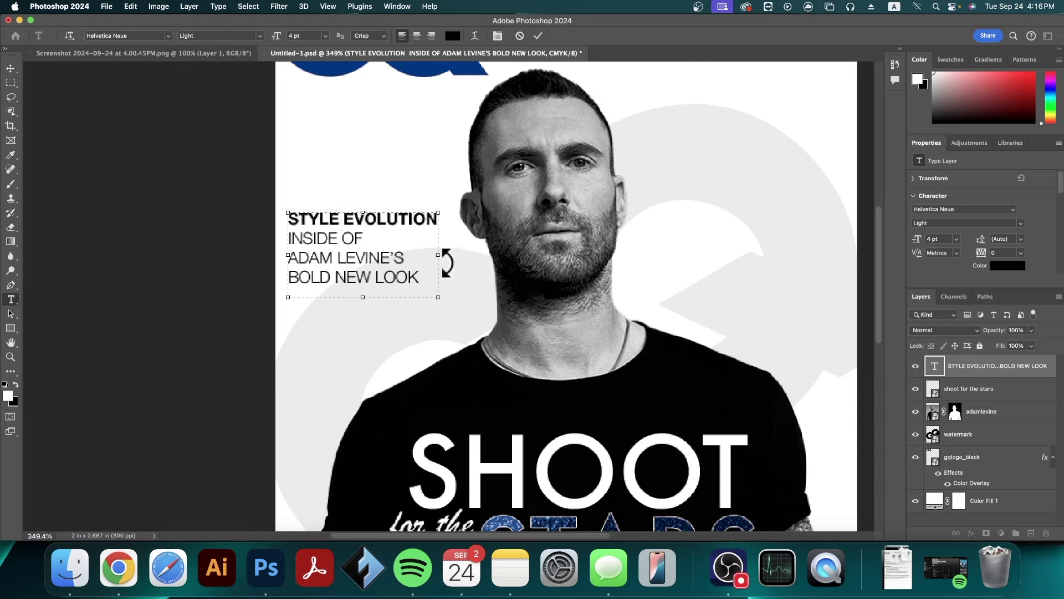
# - Finish editing the STYLE EVOLUTION blurb and place a duplicate of it on the opposite side of the portrait
pyautogui.moveTo(289, 216); pyautogui.dragTo(445, 204)
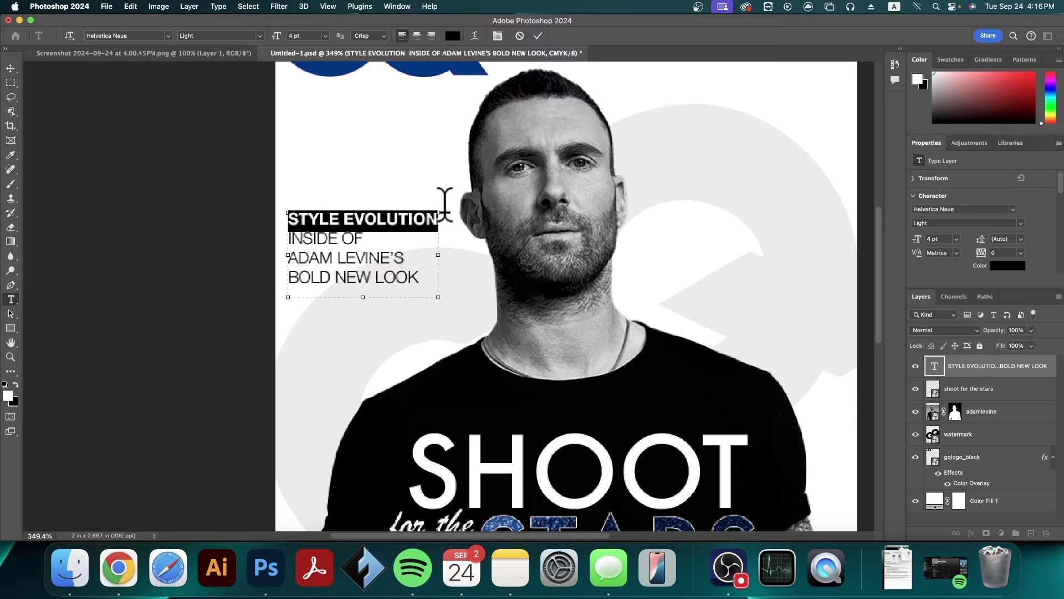
pyautogui.click(375, 256)
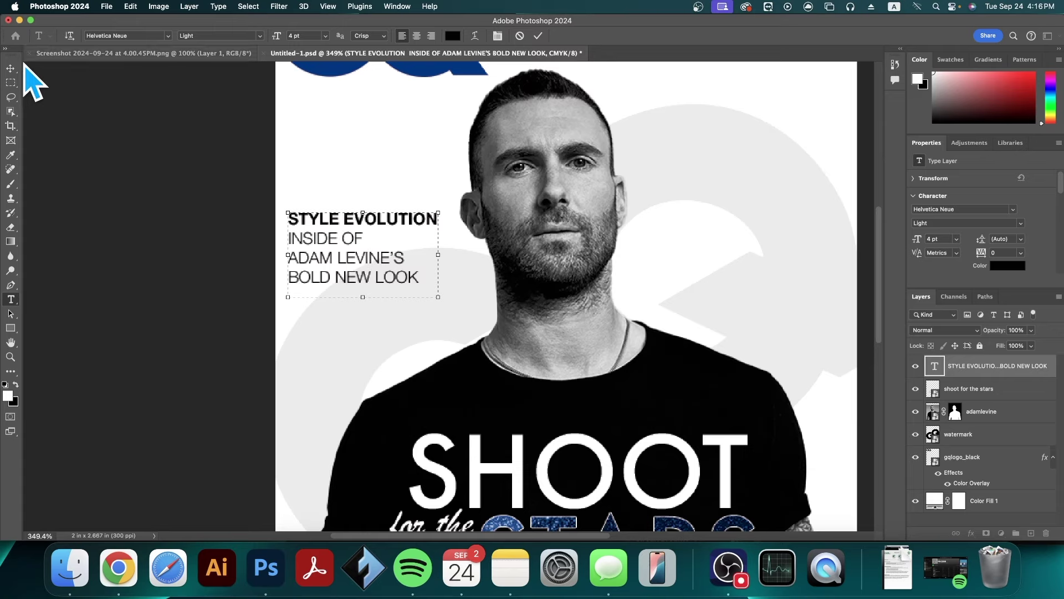
pyautogui.click(10, 68)
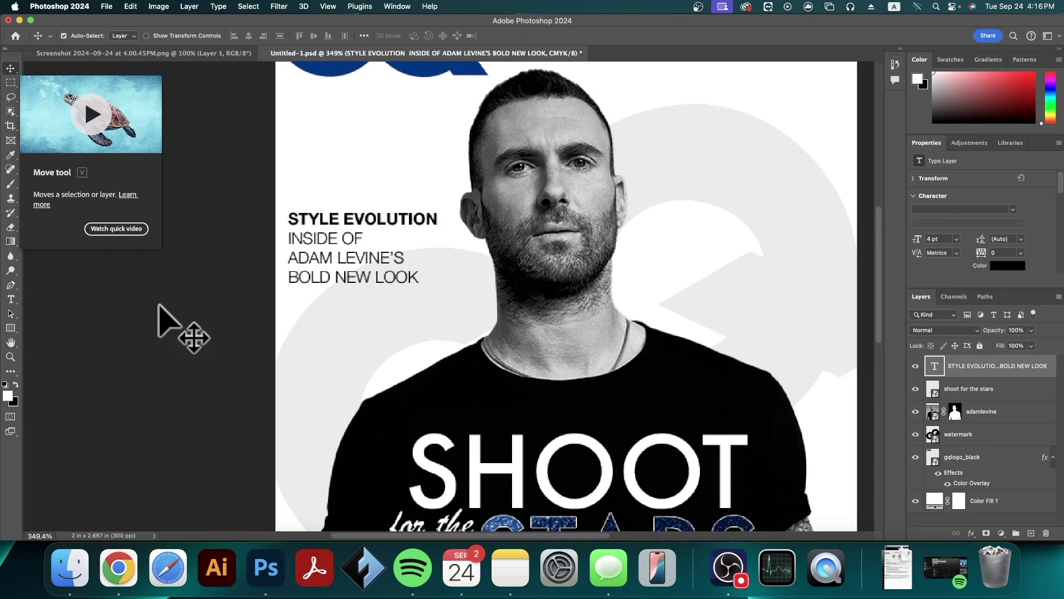
pyautogui.scroll(-3, 435, 368)
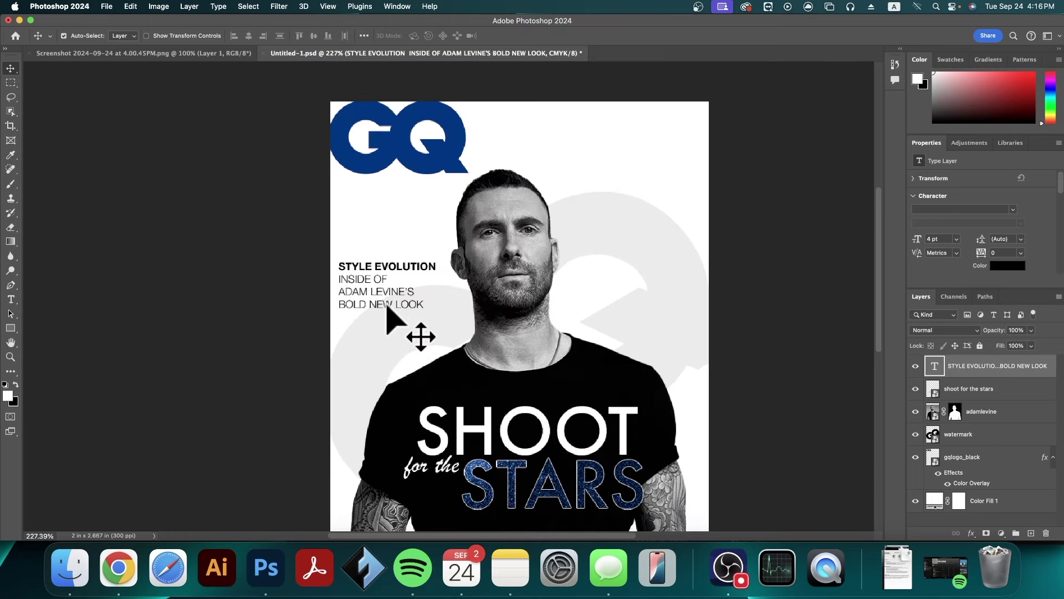
pyautogui.moveTo(397, 311); pyautogui.dragTo(645, 294)
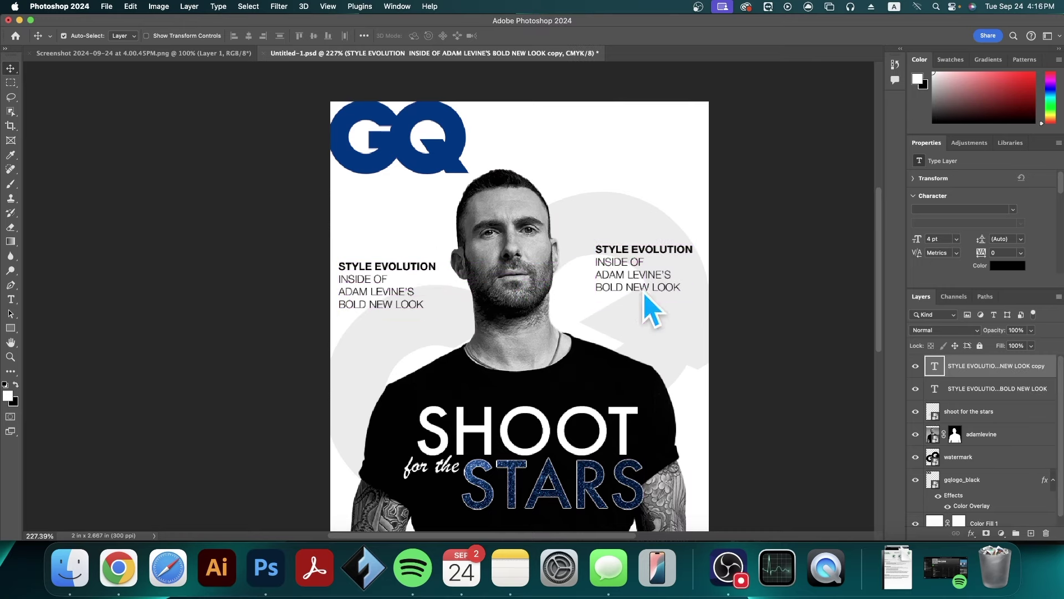
pyautogui.scroll(3, 704, 299)
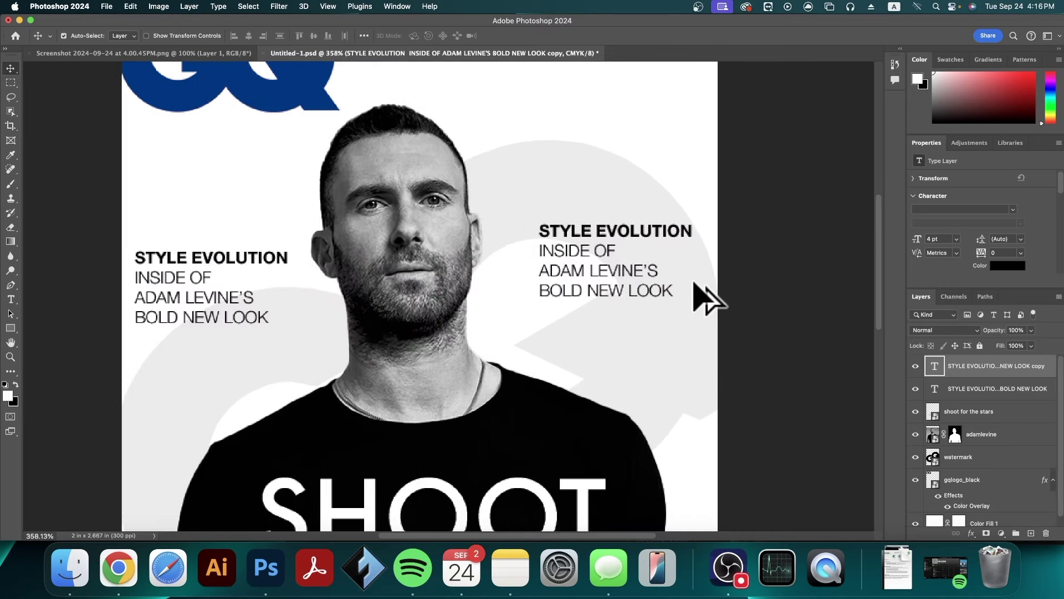
pyautogui.scroll(1, 704, 298)
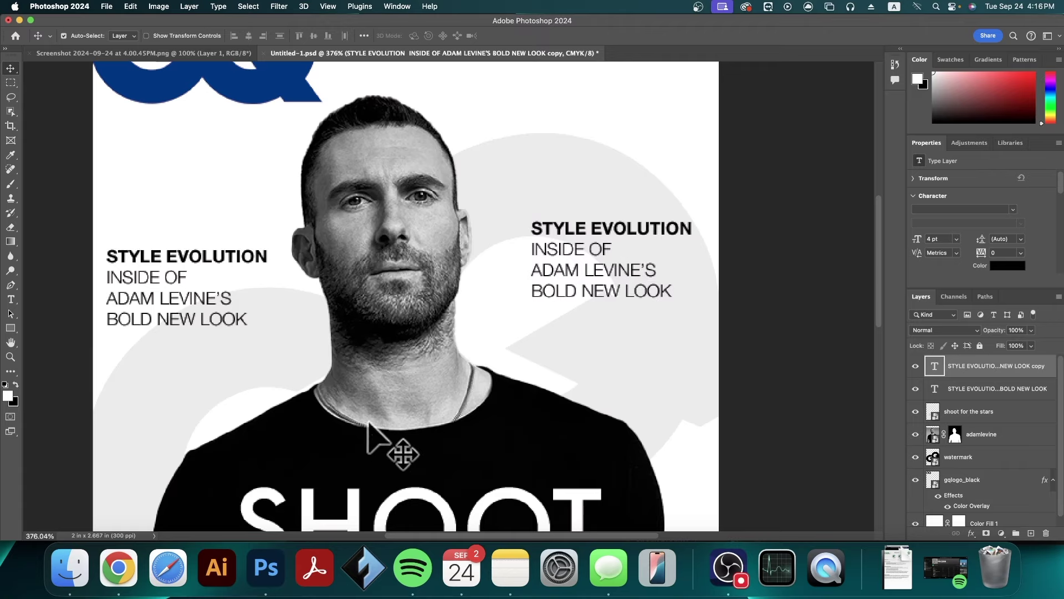
# - Check the assignment page in Chrome, replace the copied blurb's heading in Photoshop with "ZENDAYA TAKES CHARGE", and extend its text box downward
pyautogui.click(119, 567)
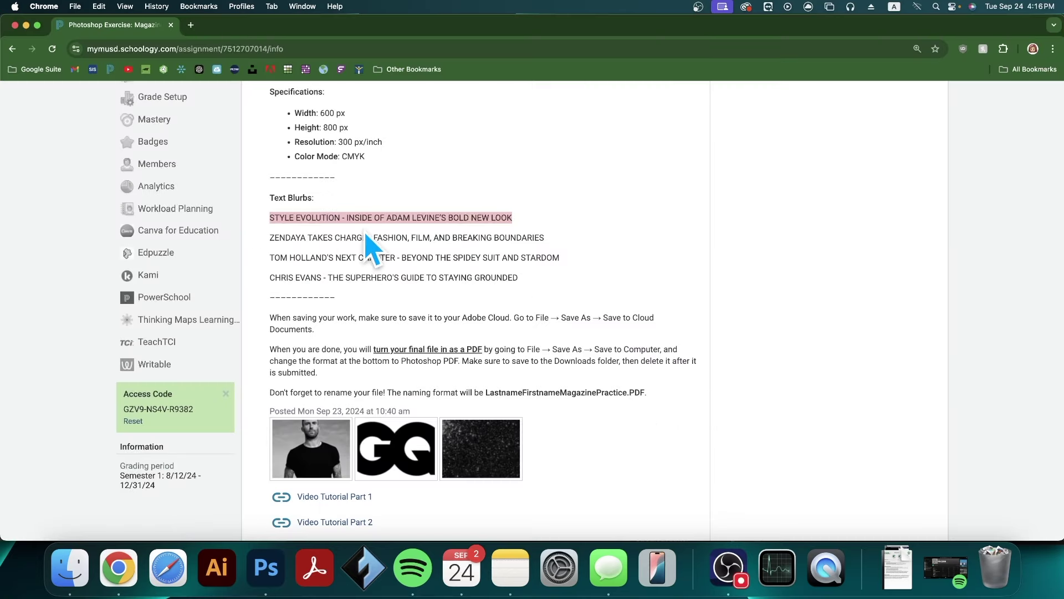
pyautogui.click(260, 259)
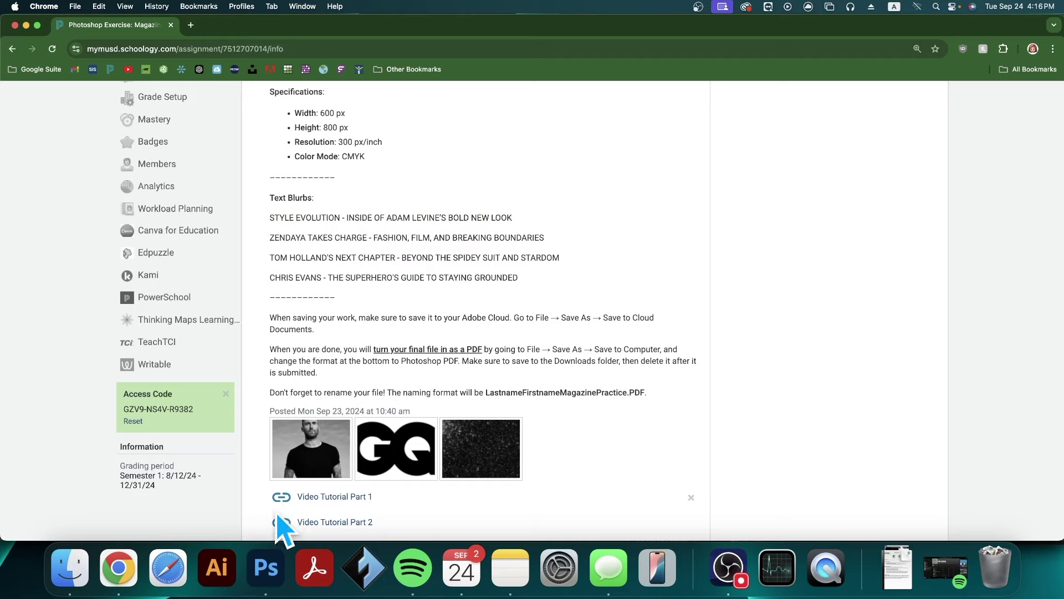
pyautogui.click(266, 568)
pyautogui.doubleClick(601, 266)
pyautogui.click(610, 232)
pyautogui.moveTo(691, 227); pyautogui.dragTo(533, 224)
pyautogui.press('BackSpace')
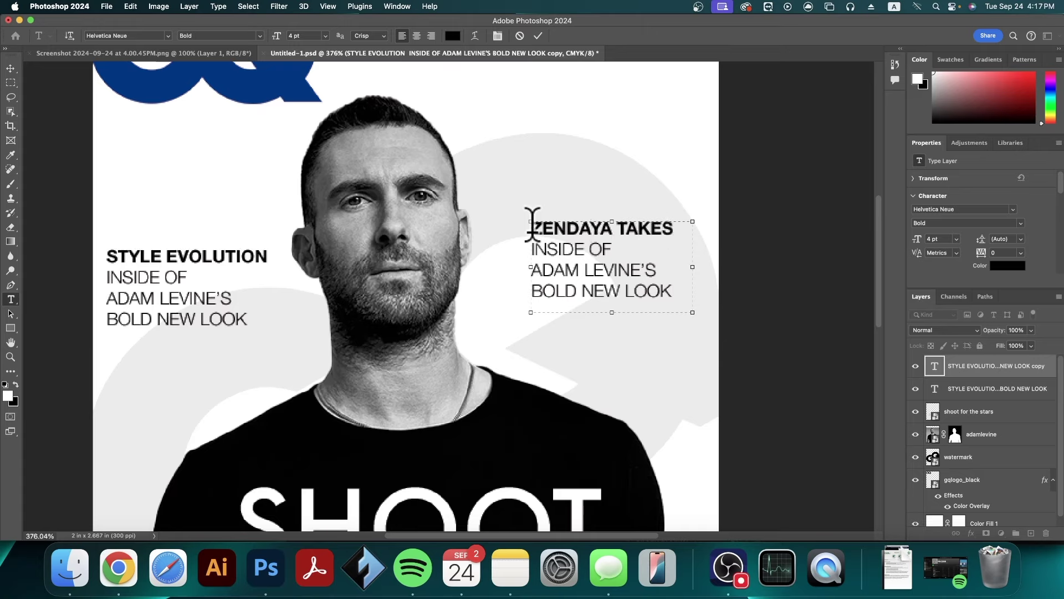
pyautogui.write('ZENDAYA TAKES')
pyautogui.press('Return')
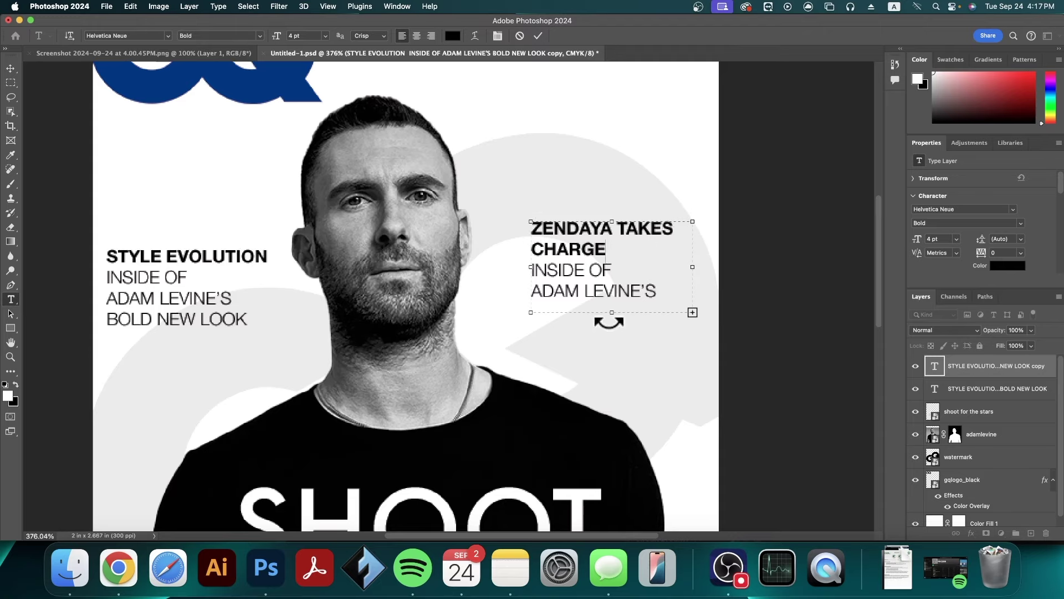
pyautogui.moveTo(613, 318); pyautogui.dragTo(613, 355)
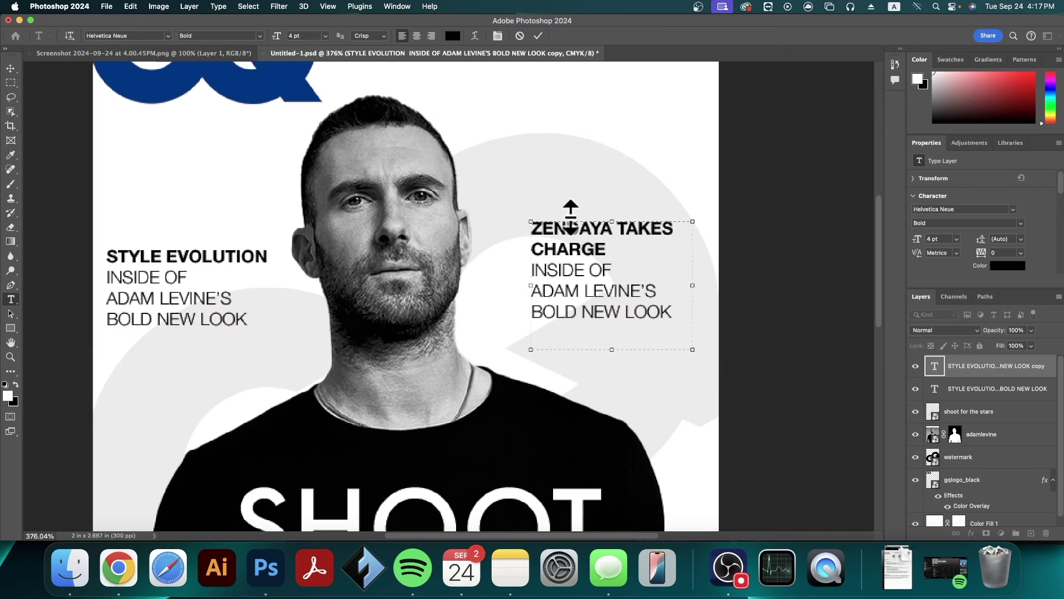
# - Recheck the assignment page in Chrome and replace the Zendaya blurb's light lines in Photoshop with "FASHION, FILM, & BREAKING BOUNDARIES"
pyautogui.click(118, 568)
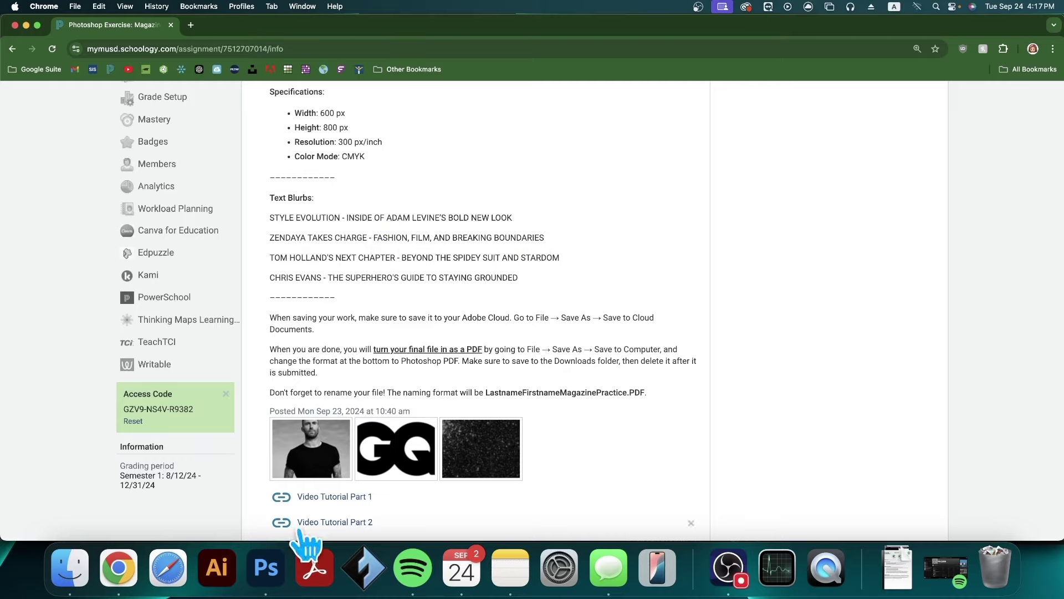
pyautogui.click(267, 567)
pyautogui.doubleClick(590, 297)
pyautogui.moveTo(672, 312); pyautogui.dragTo(527, 261)
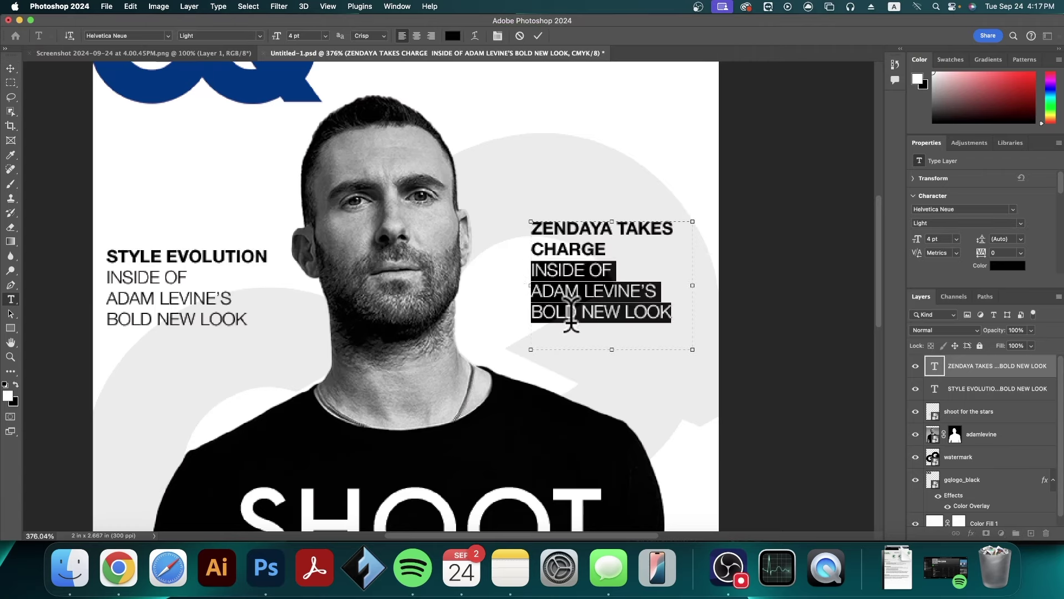
pyautogui.write('FASHION, FILM, &')
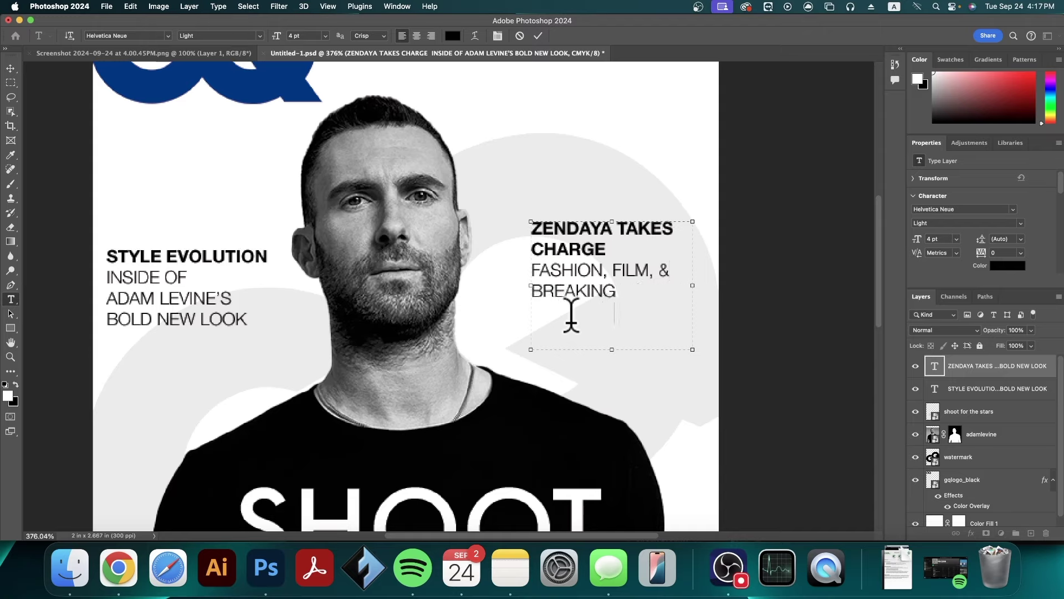
pyautogui.write('BOUNDARIES')
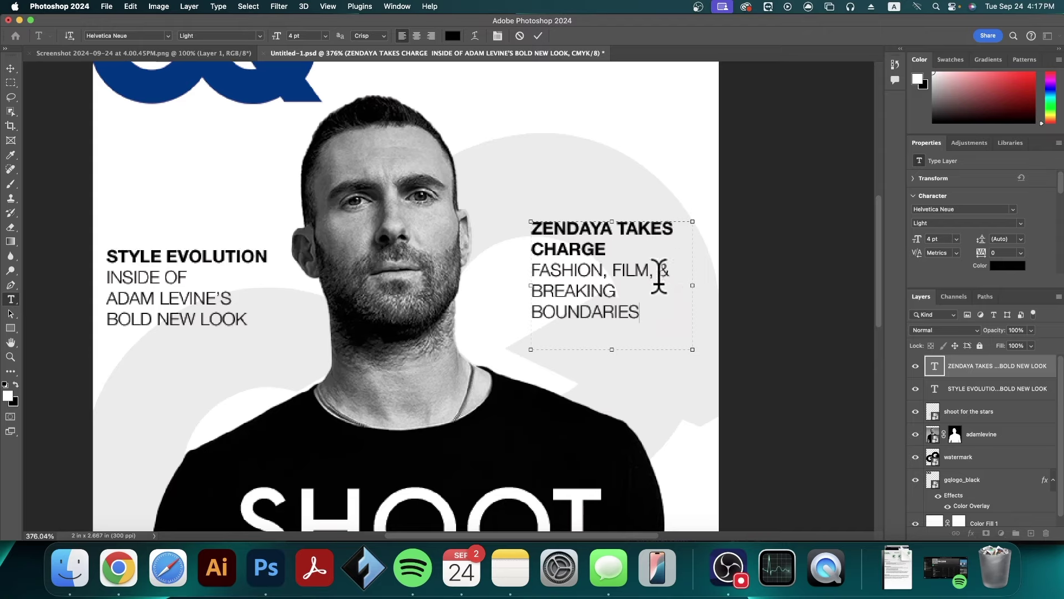
# - Widen the Zendaya text box so "BREAKING BOUNDARIES" fits on one line, and move the blurb up beside the top of the head
pyautogui.moveTo(531, 286); pyautogui.dragTo(493, 292)
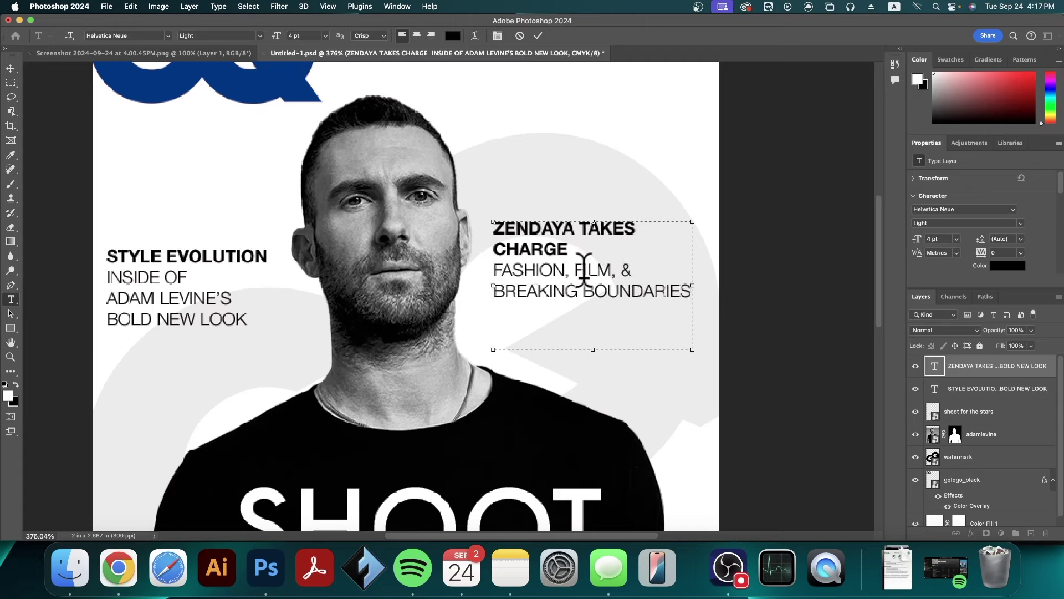
pyautogui.moveTo(634, 375); pyautogui.dragTo(622, 242)
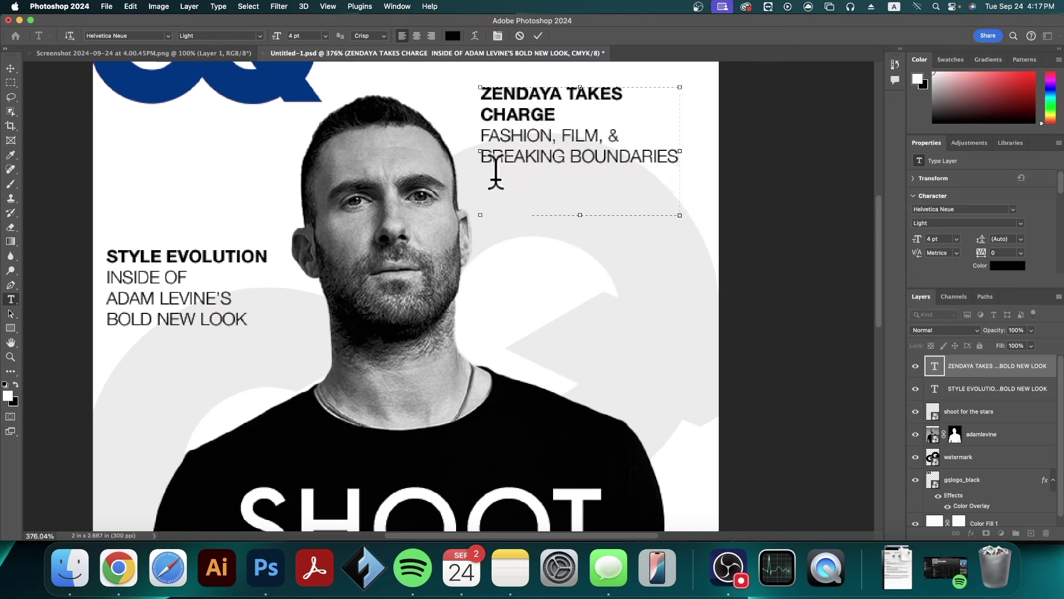
pyautogui.press('Escape')
pyautogui.press('v')
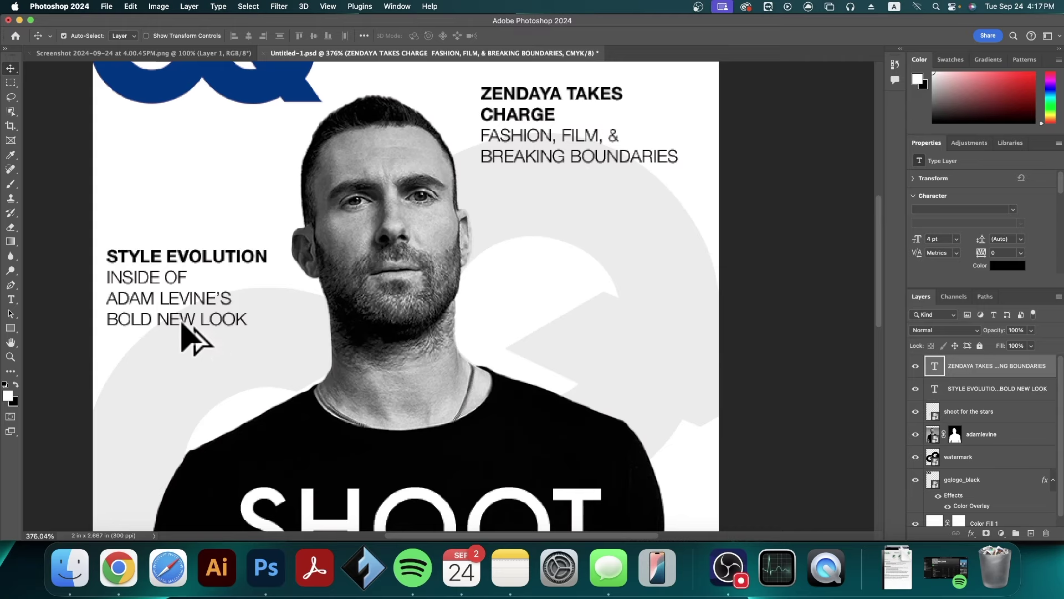
# - Duplicate the STYLE EVOLUTION blurb below the Zendaya blurb and replace its text with "TOM HOLLAND'S NEXT CHAPTER", using the assignment page in Chrome
pyautogui.moveTo(202, 340); pyautogui.dragTo(615, 324)
pyautogui.click(118, 567)
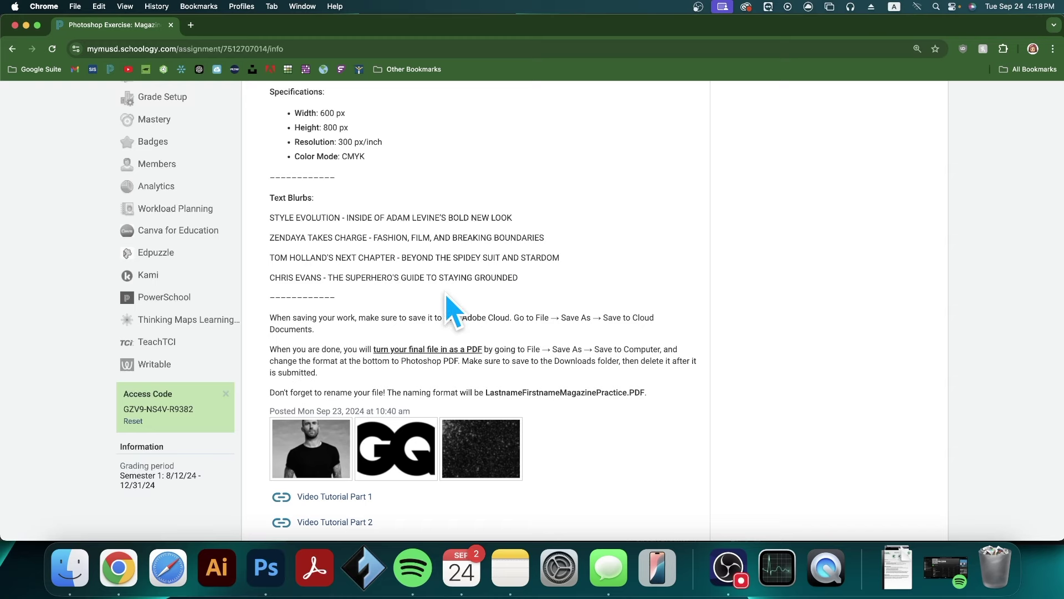
pyautogui.click(276, 570)
pyautogui.write('TOM H')
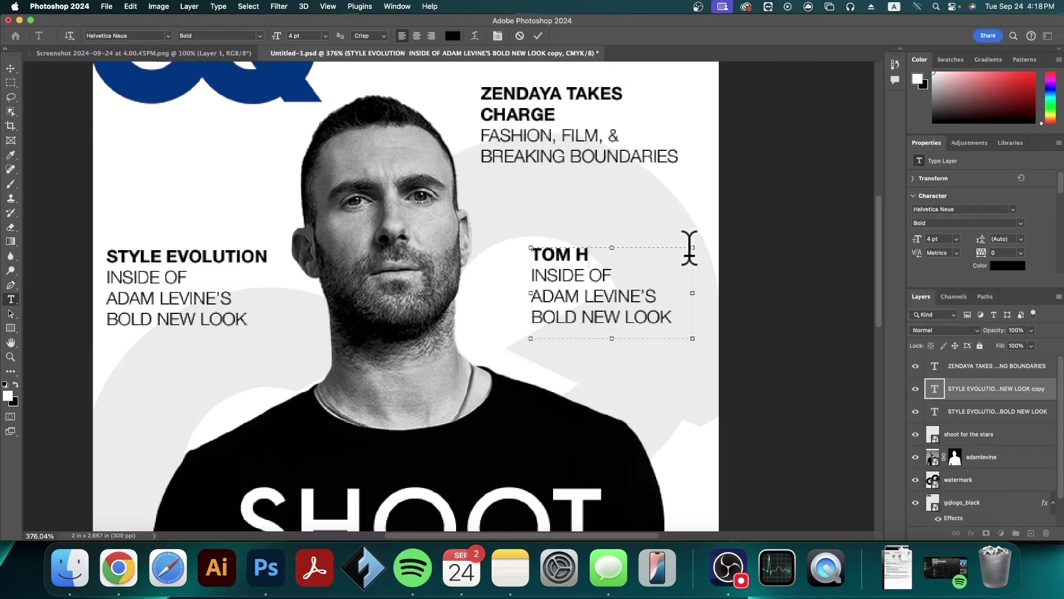
pyautogui.write("ND'S")
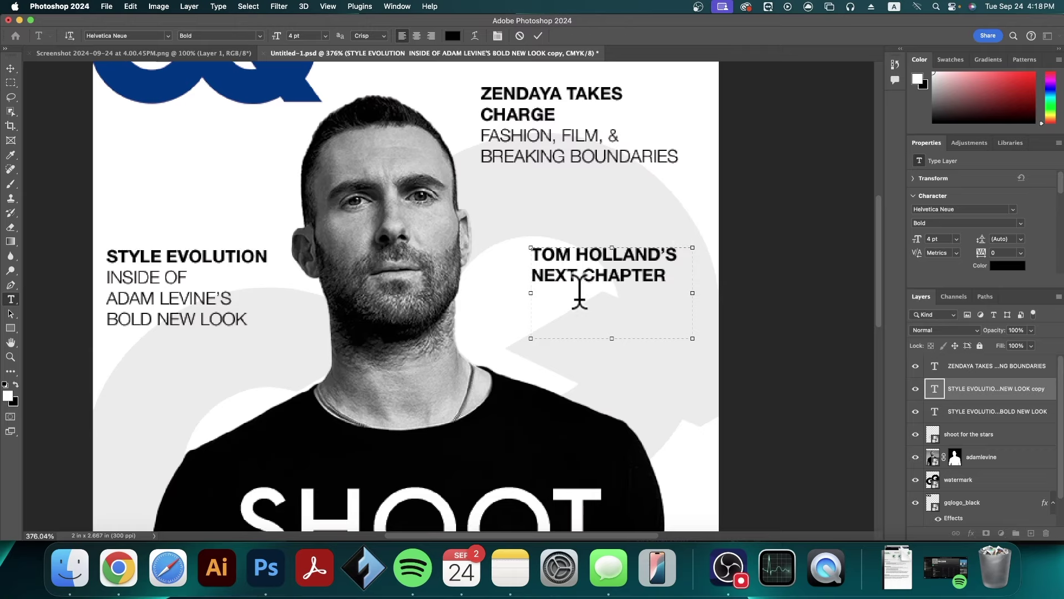
# - Check the assignment page in Chrome, then add "BEYOND THE SPIDEY SUIT AND STARDOM" under the Tom Holland heading in Photoshop, extending the text box
pyautogui.click(117, 574)
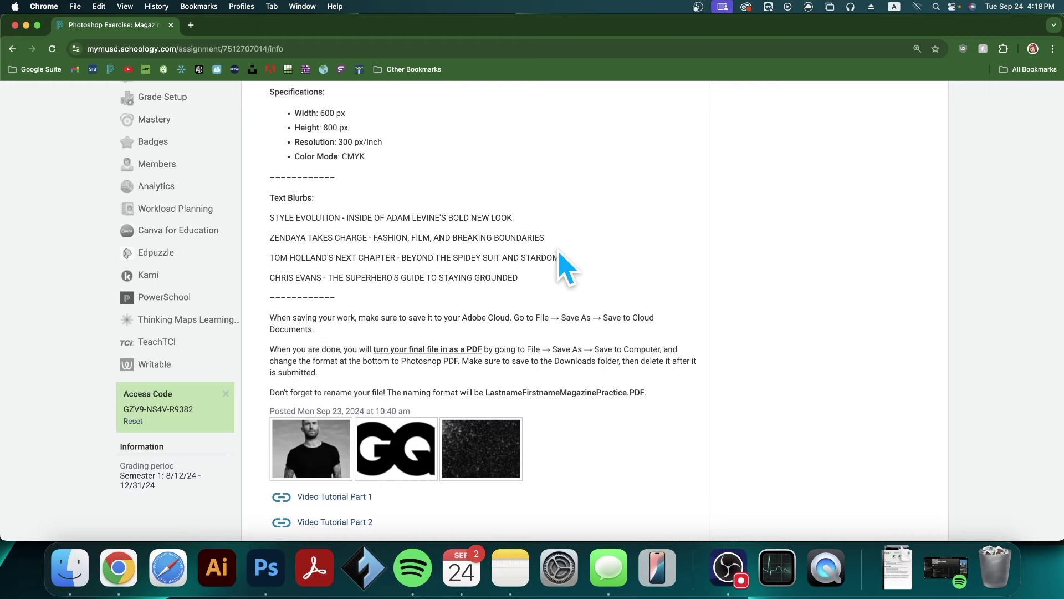
pyautogui.click(267, 568)
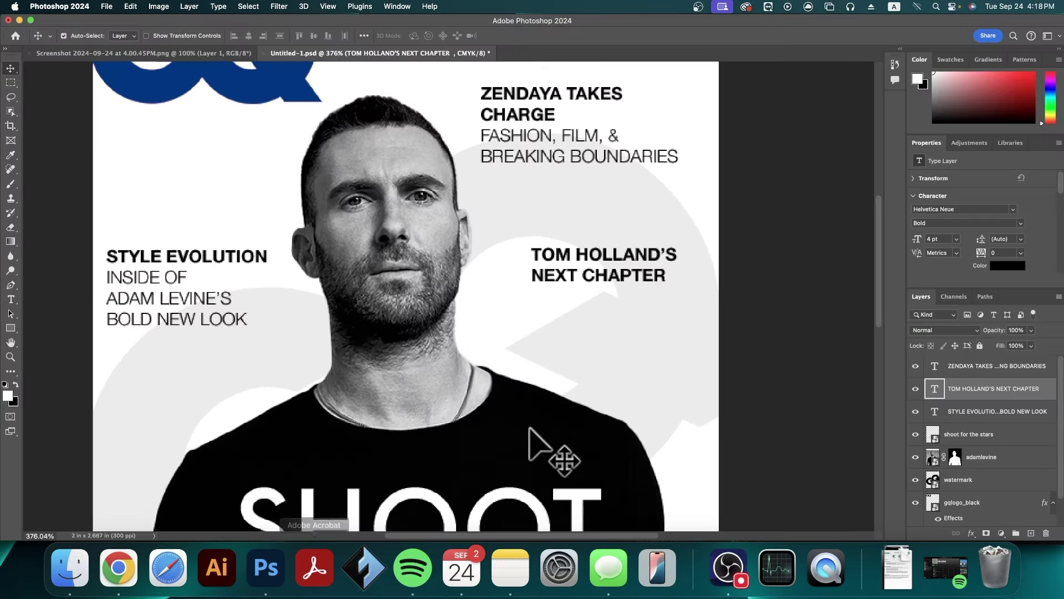
pyautogui.doubleClick(619, 276)
pyautogui.click(624, 305)
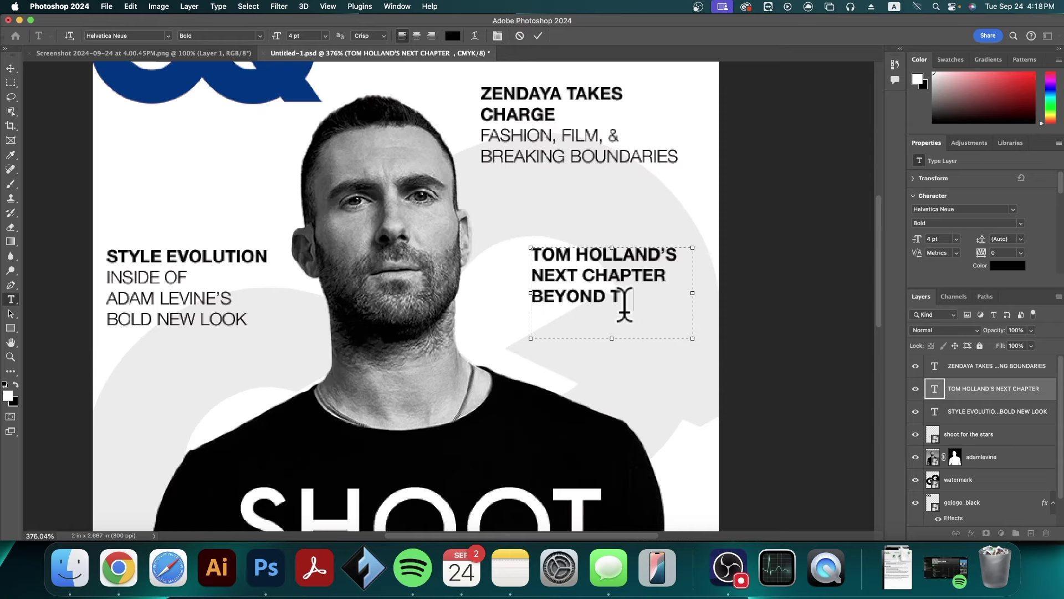
pyautogui.write('BEYOND THE SPIDEY SUIT AND')
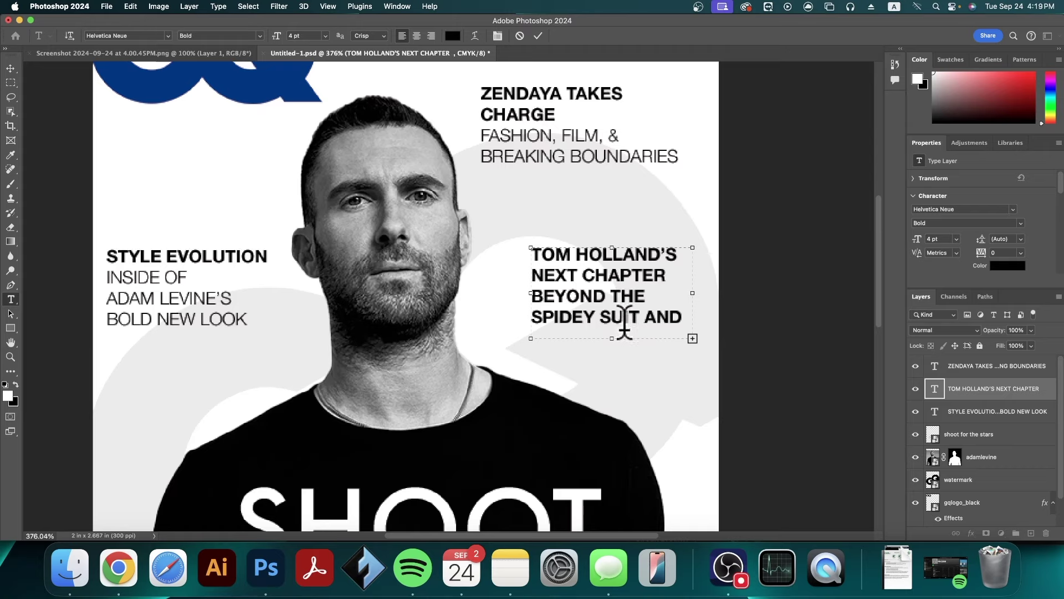
pyautogui.moveTo(611, 338); pyautogui.dragTo(613, 373)
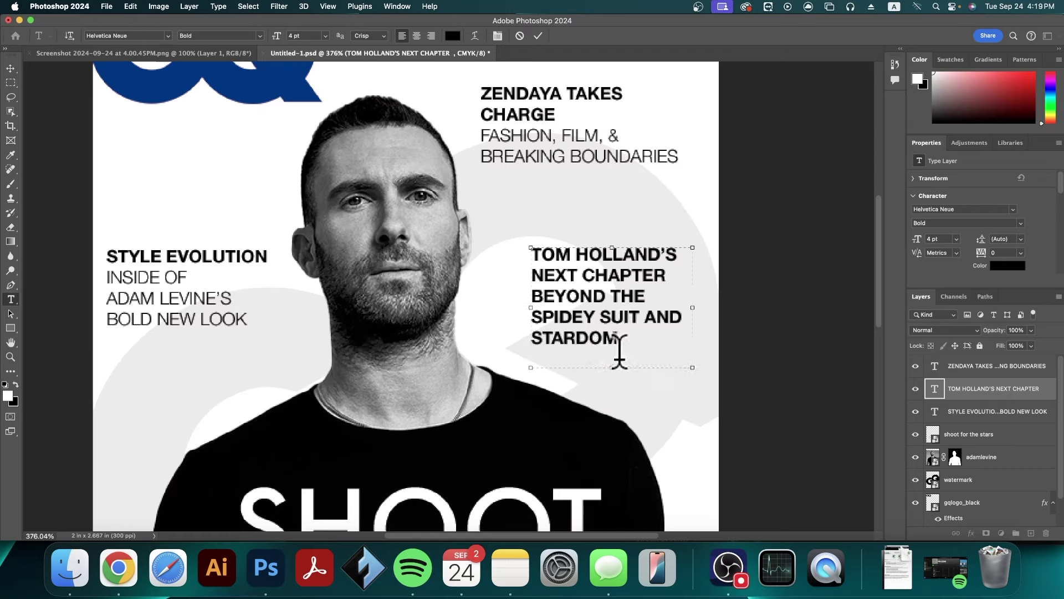
# - Set the lines "BEYOND THE SPIDEY SUIT AND STARDOM" to the Light style of Helvetica Neue
pyautogui.moveTo(625, 336); pyautogui.dragTo(508, 292)
pyautogui.click(258, 35)
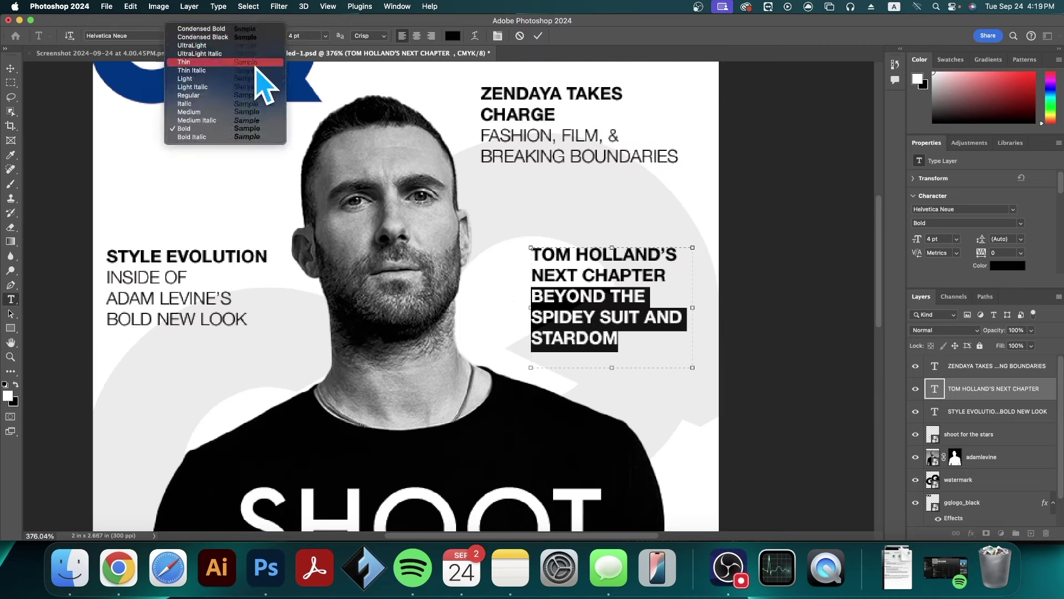
pyautogui.click(596, 269)
pyautogui.click(594, 272)
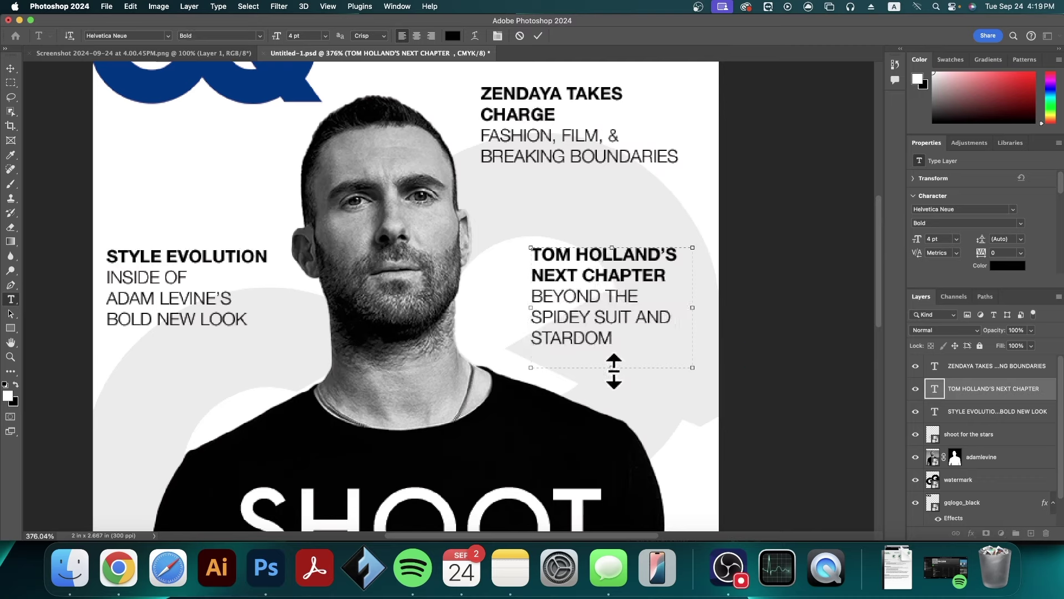
# - Shrink the Tom Holland text box to fit its lines and move the blurb up directly beneath the Zendaya blurb
pyautogui.moveTo(614, 370); pyautogui.dragTo(614, 354)
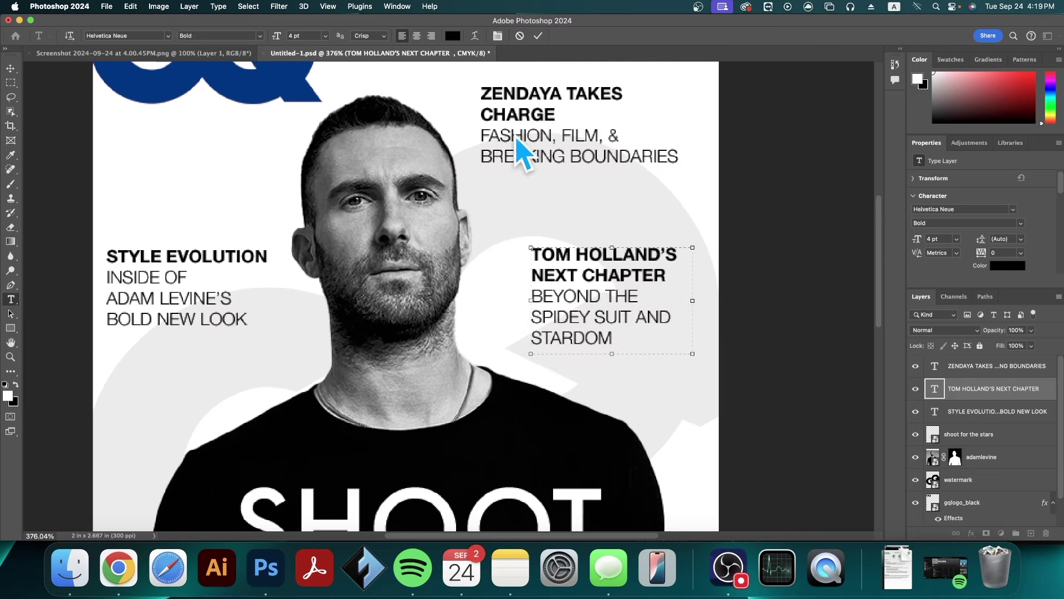
pyautogui.click(11, 68)
pyautogui.moveTo(564, 280); pyautogui.dragTo(606, 198)
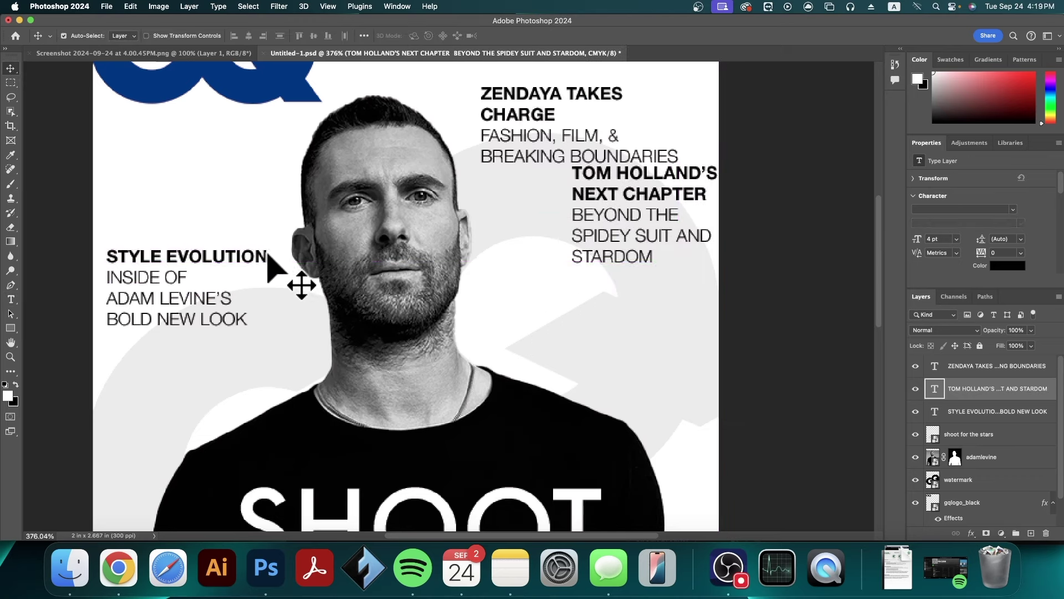
# - Duplicate the STYLE EVOLUTION blurb below the Tom Holland blurb and retitle it "CHRIS EVANS", checking the assignment page in Chrome for the wording
pyautogui.moveTo(187, 261); pyautogui.dragTo(592, 302)
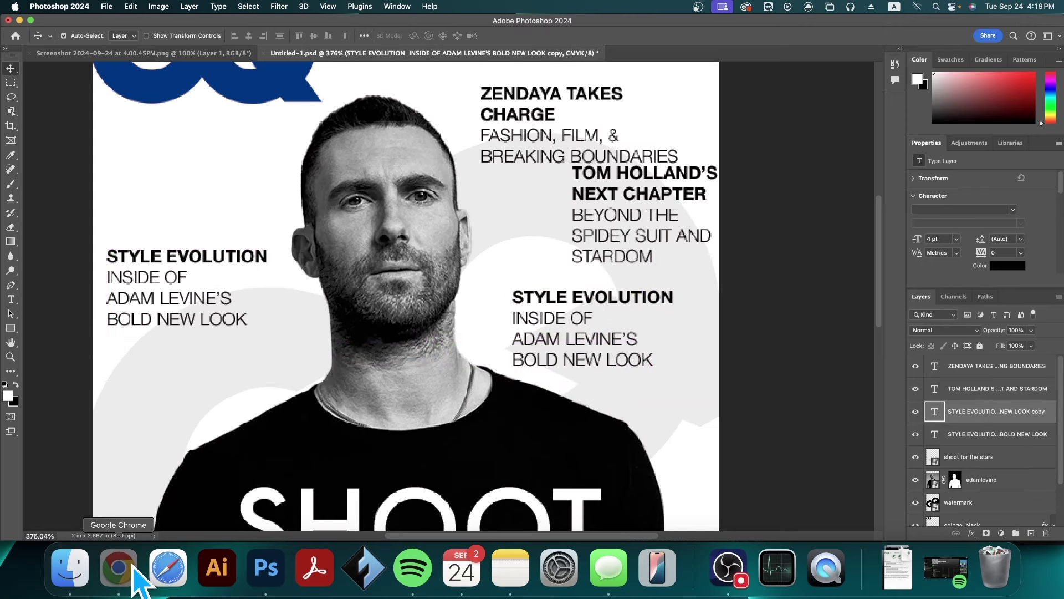
pyautogui.click(117, 569)
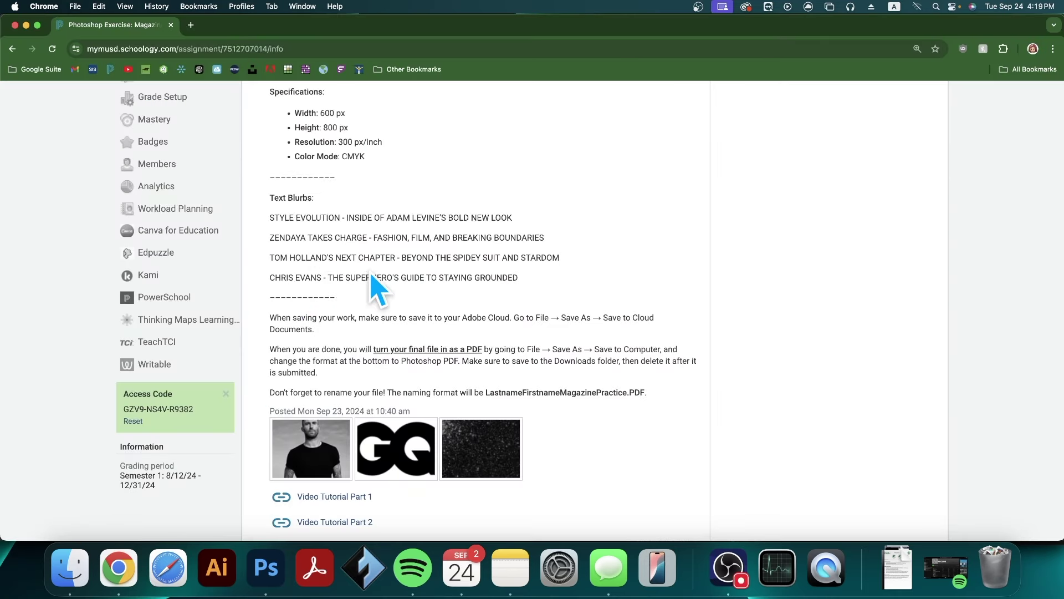
pyautogui.click(266, 571)
pyautogui.doubleClick(548, 361)
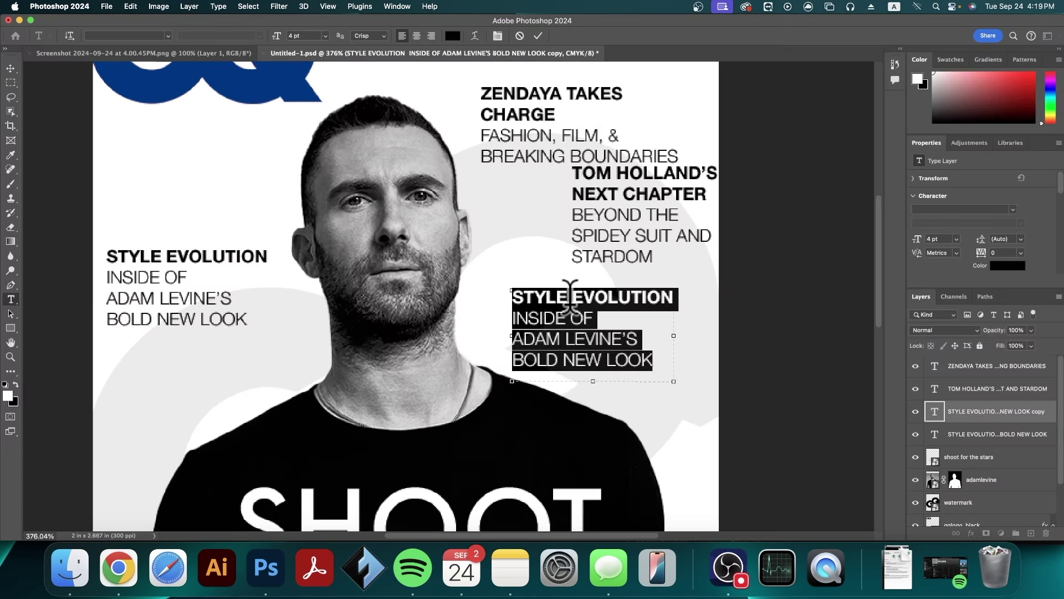
pyautogui.click(630, 293)
pyautogui.moveTo(670, 294); pyautogui.dragTo(501, 289)
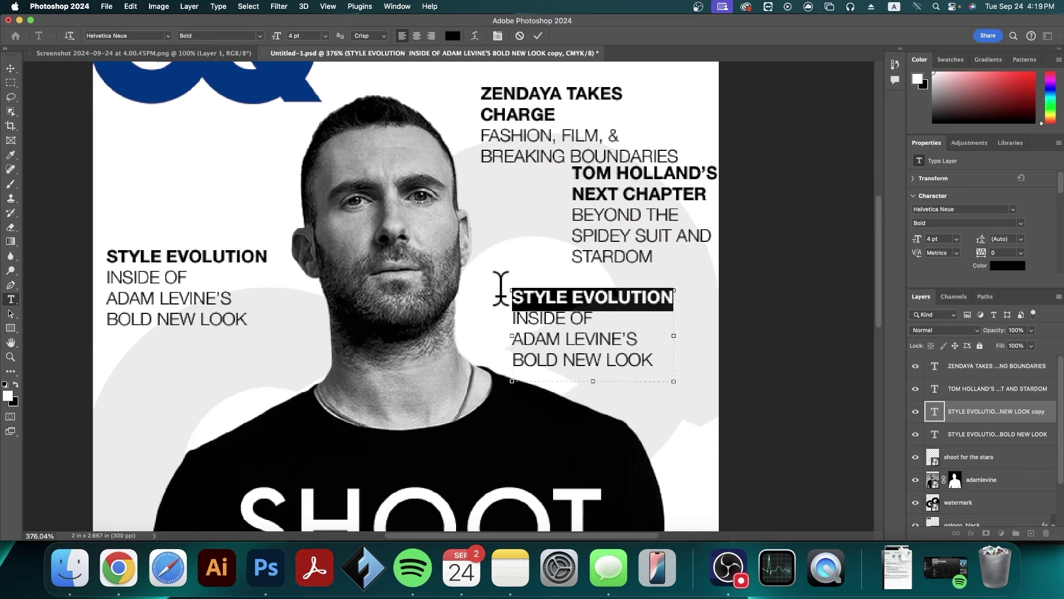
pyautogui.write('CHRIS EVANS')
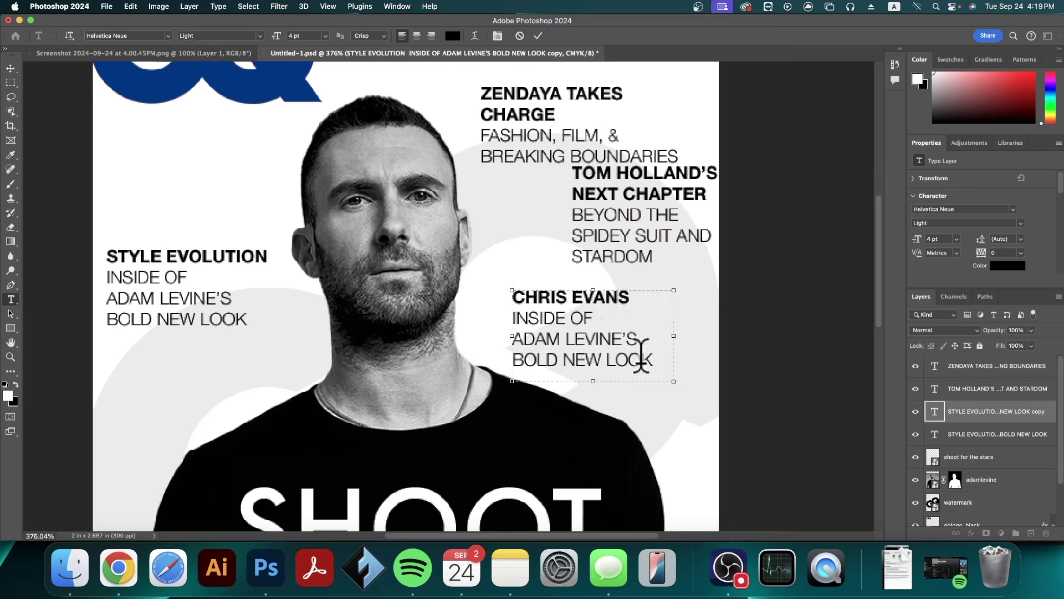
# - Replace the Chris Evans body lines with "THE SUPERHERO'S GUIDE TO STAYING GROUNDED", widen the text box, and recheck the assignment page in Chrome
pyautogui.moveTo(653, 359); pyautogui.dragTo(501, 315)
pyautogui.write("THE SUPERHERO'S")
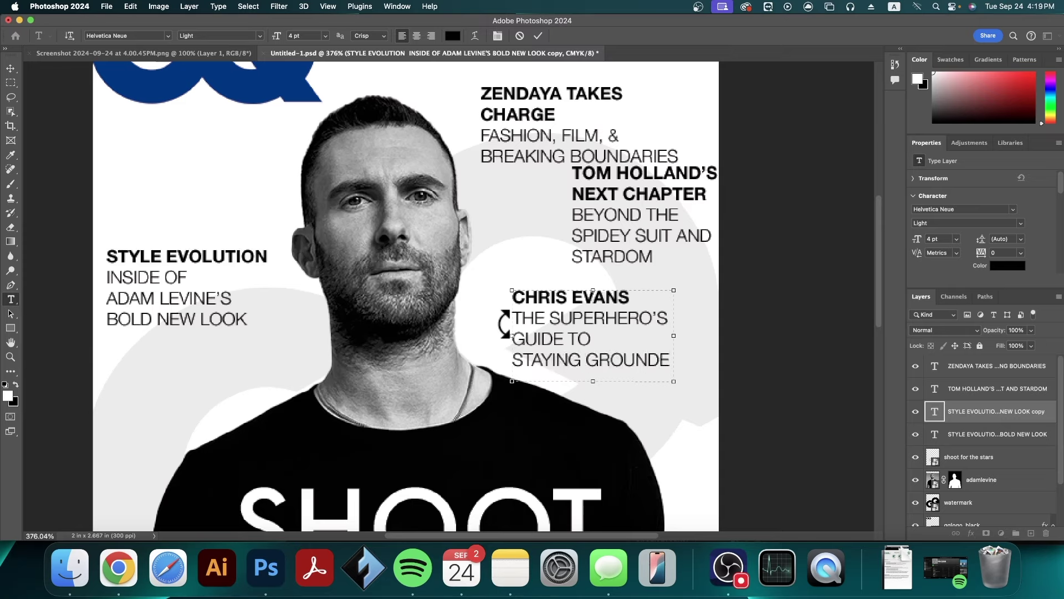
pyautogui.moveTo(672, 337); pyautogui.dragTo(694, 338)
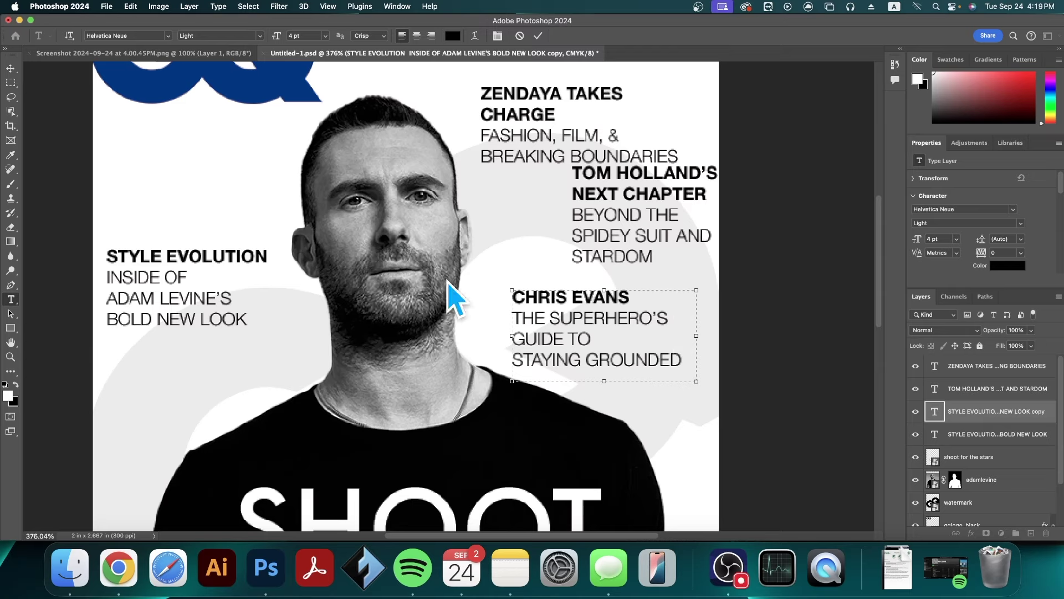
pyautogui.click(10, 68)
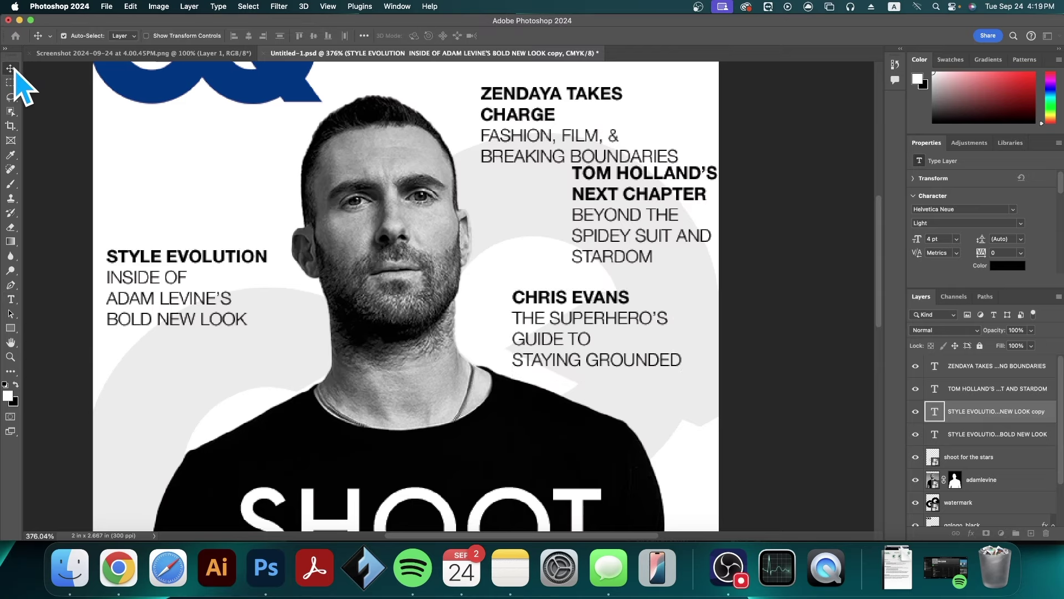
pyautogui.click(118, 571)
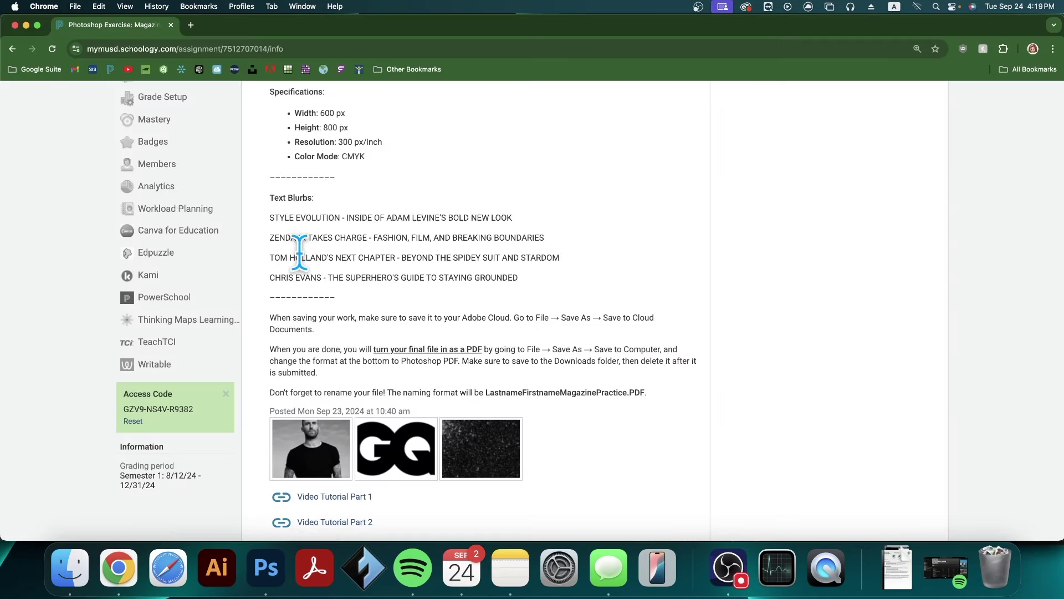
pyautogui.click(268, 567)
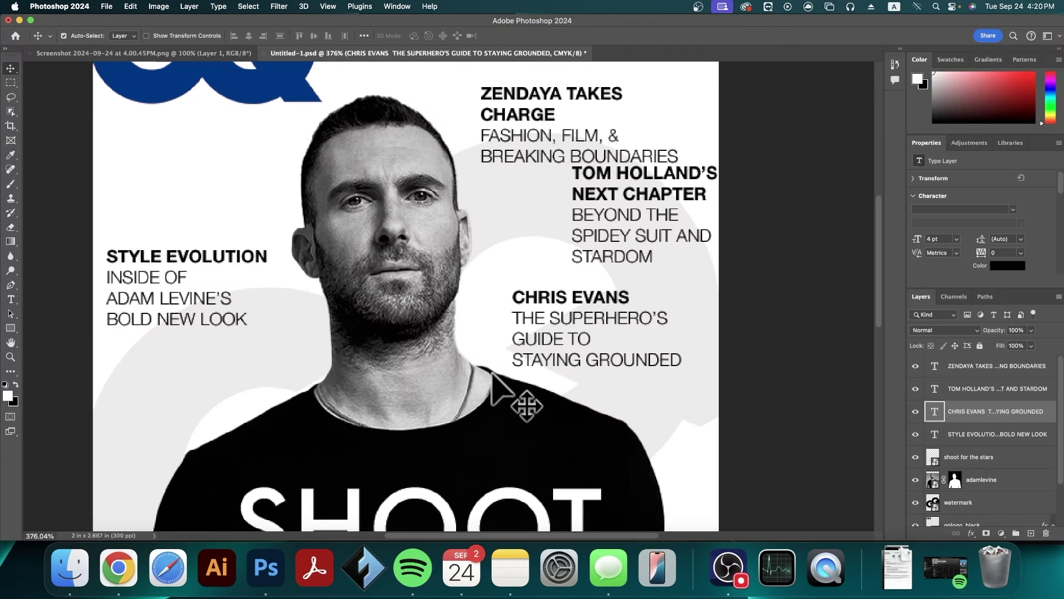
# - Move the STYLE EVOLUTION blurb up beneath the GQ logo, leaving a small margin from the cover's left edge
pyautogui.scroll(-5, 491, 373)
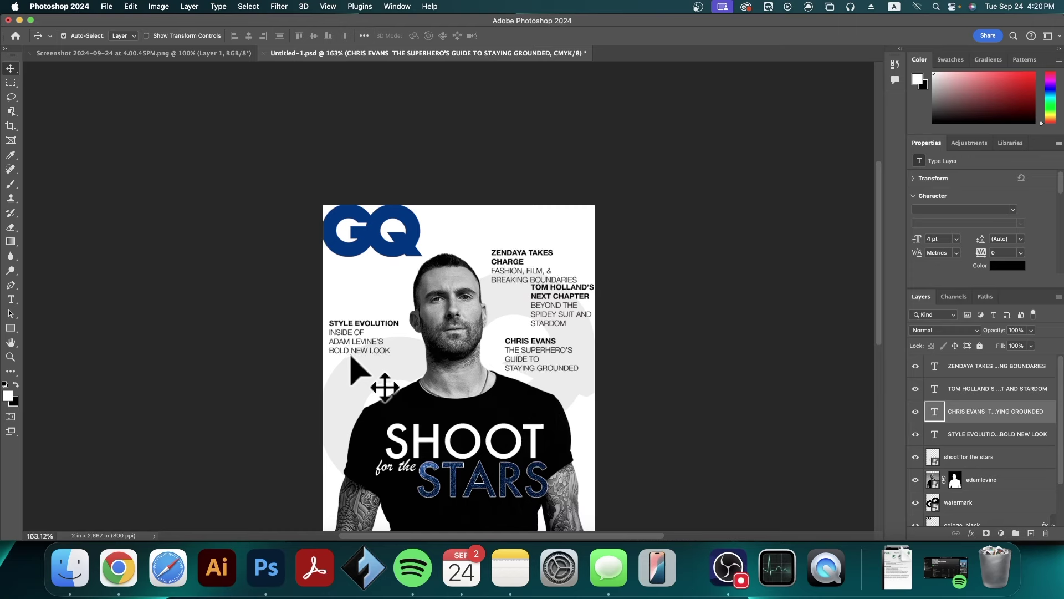
pyautogui.scroll(3, 363, 369)
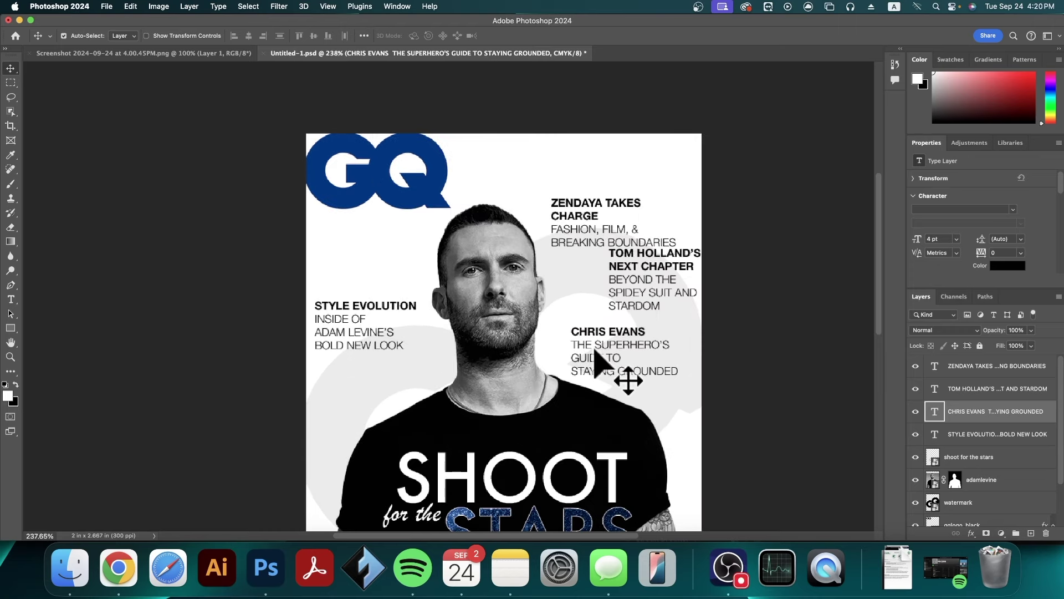
pyautogui.moveTo(378, 309); pyautogui.dragTo(396, 250)
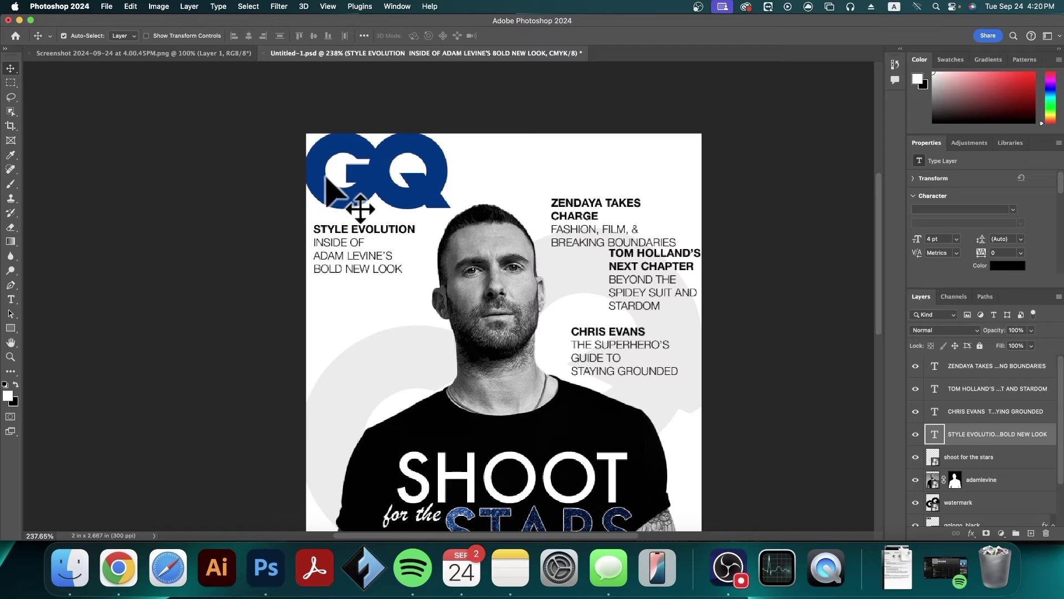
pyautogui.moveTo(379, 234); pyautogui.dragTo(387, 234)
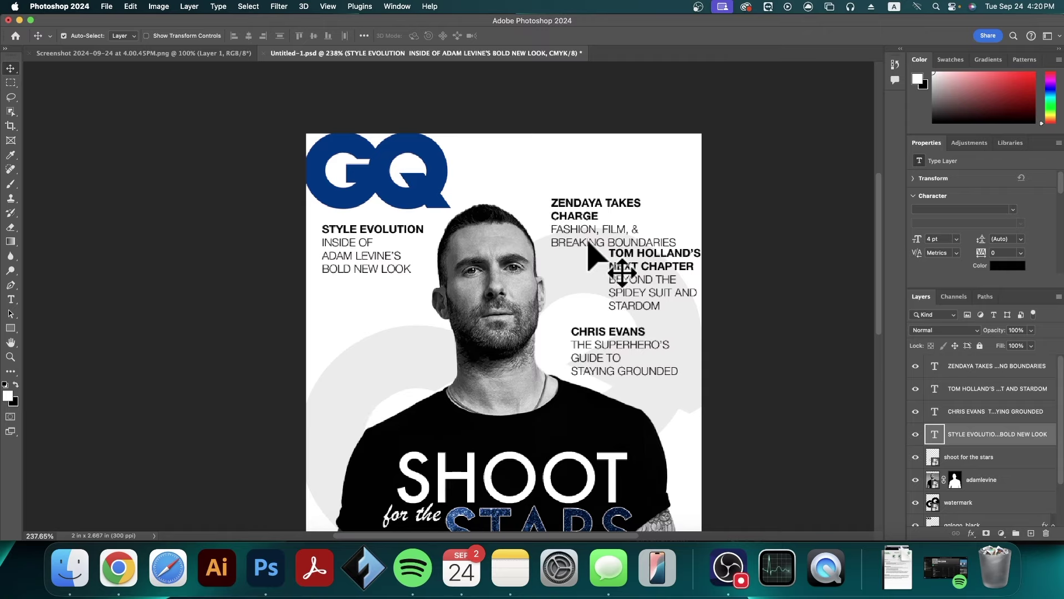
# - Move the Zendaya blurb to the left of the portrait, below the STYLE EVOLUTION blurb and aligned with its left edge
pyautogui.moveTo(589, 221); pyautogui.dragTo(365, 349)
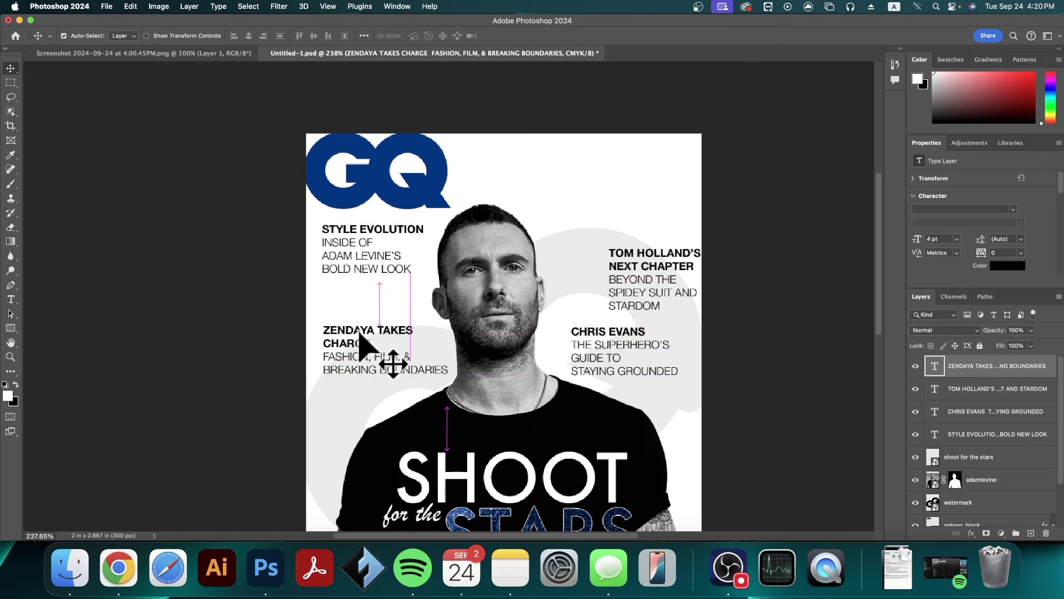
pyautogui.scroll(5, 341, 280)
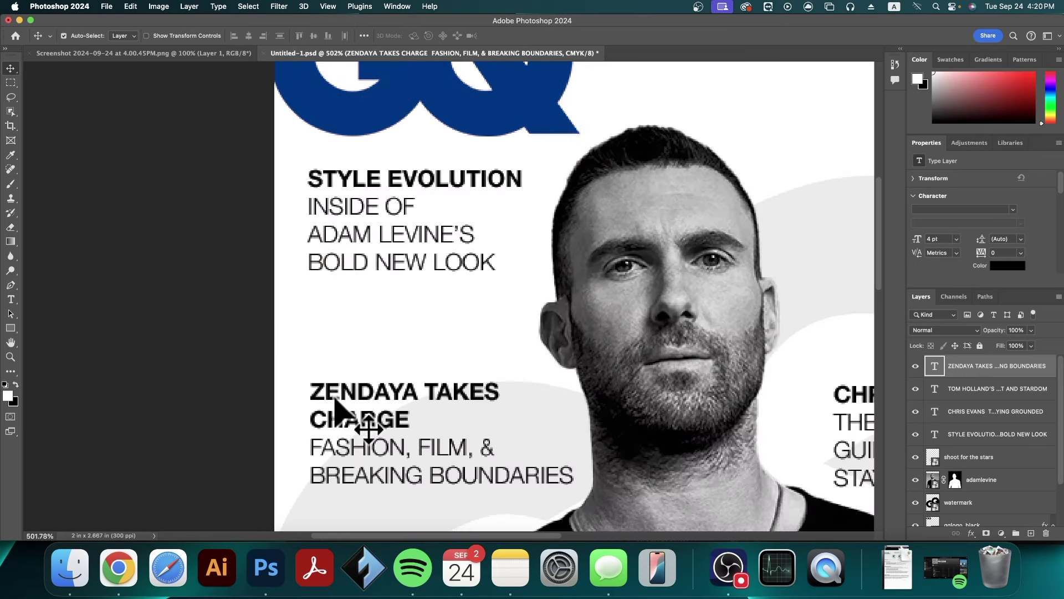
pyautogui.moveTo(331, 398); pyautogui.dragTo(331, 370)
pyautogui.scroll(-3, 331, 308)
pyautogui.scroll(-3, 331, 370)
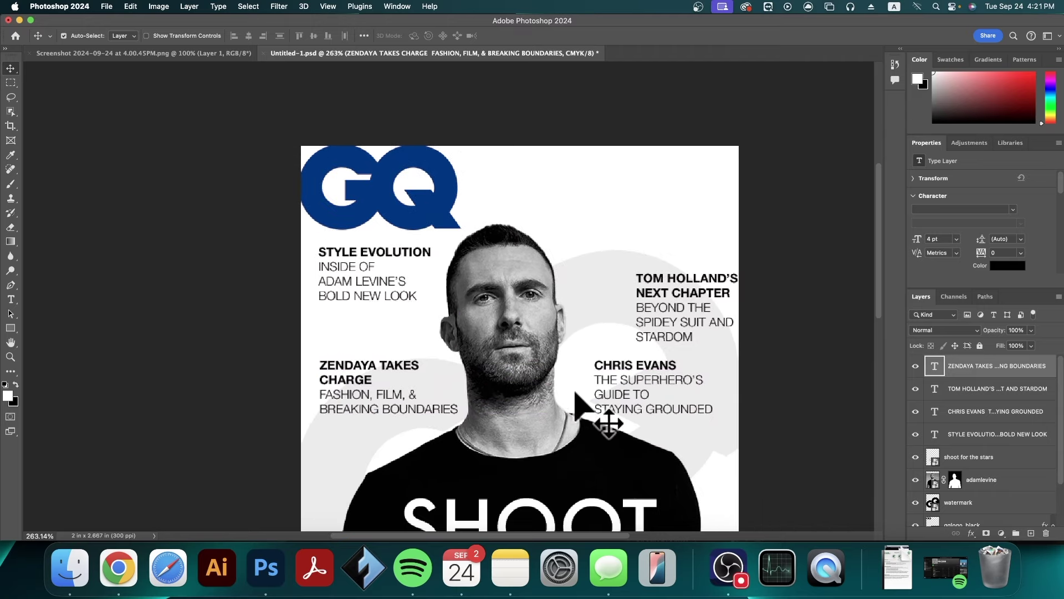
# - Move the Tom Holland blurb up and inward, level with the STYLE EVOLUTION blurb on the other side of the portrait
pyautogui.scroll(2, 577, 398)
pyautogui.hscroll(3, 423, 339)
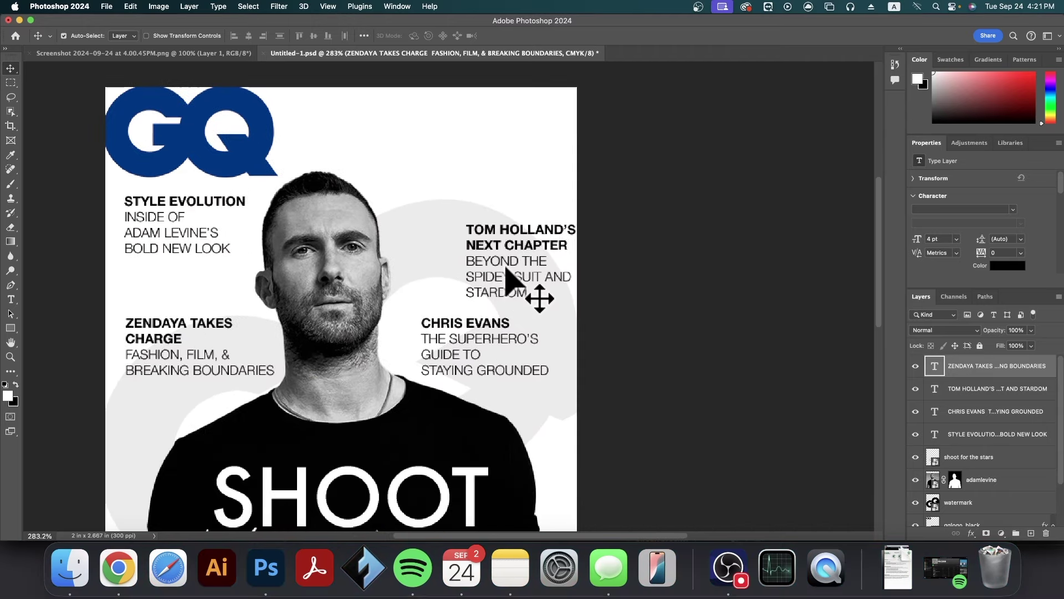
pyautogui.moveTo(503, 276); pyautogui.dragTo(471, 238)
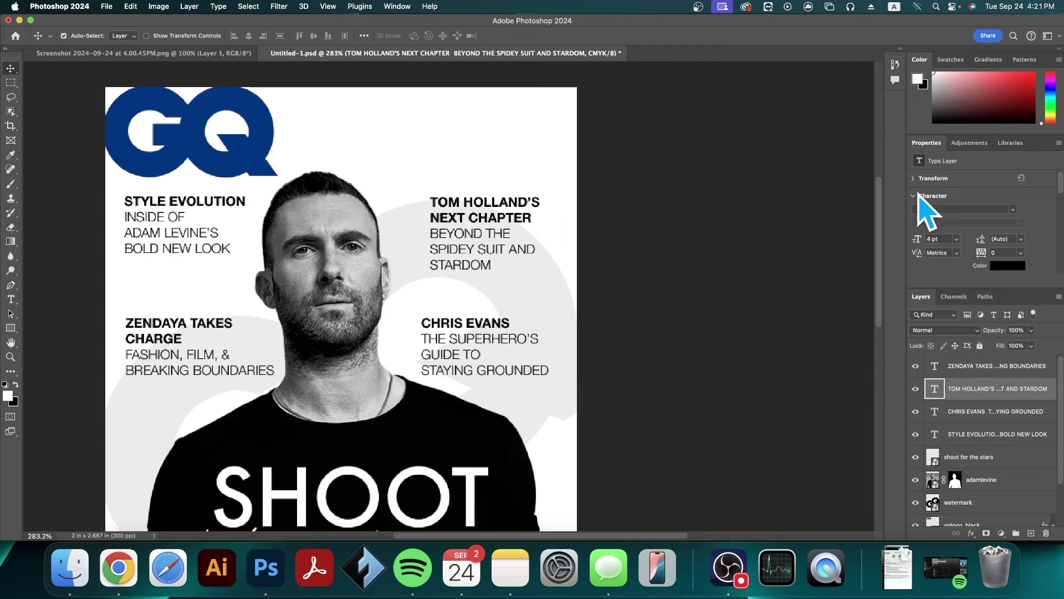
# - Right-align the text of the Tom Holland and Chris Evans blurbs
pyautogui.scroll(-3, 1047, 238)
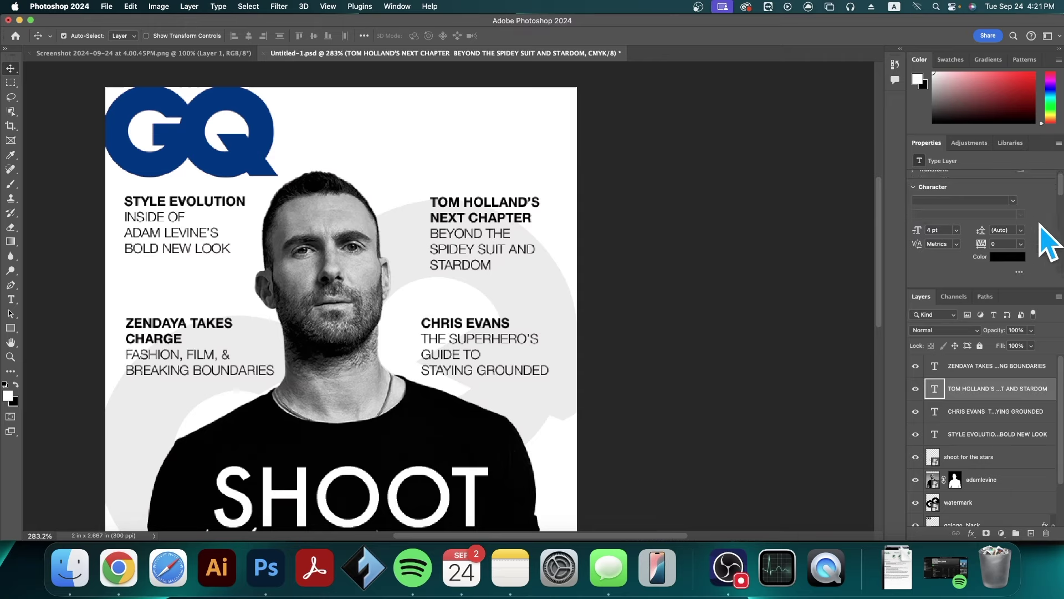
pyautogui.scroll(-2, 1048, 239)
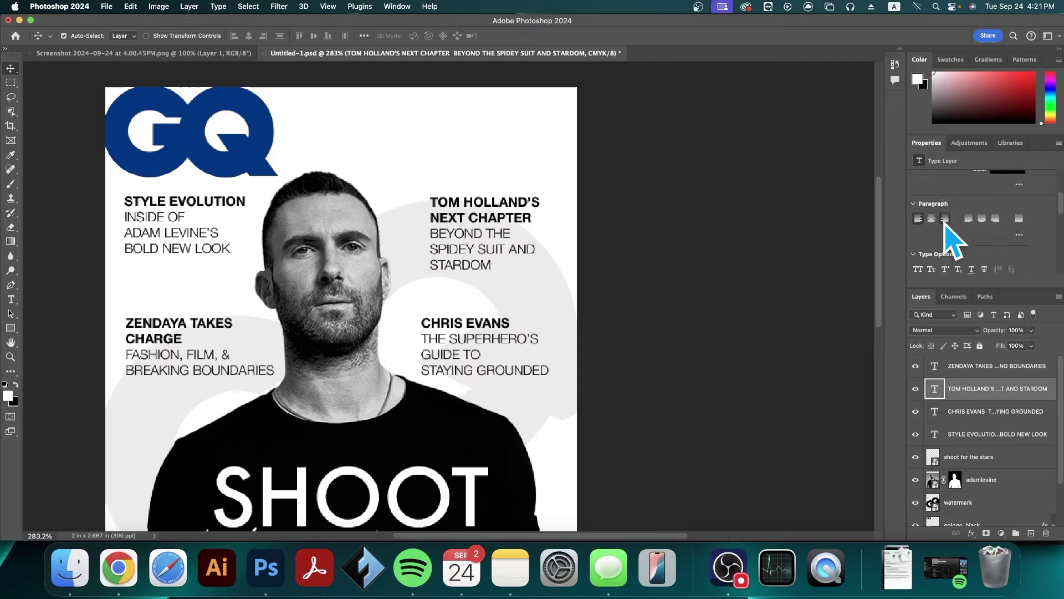
pyautogui.click(945, 218)
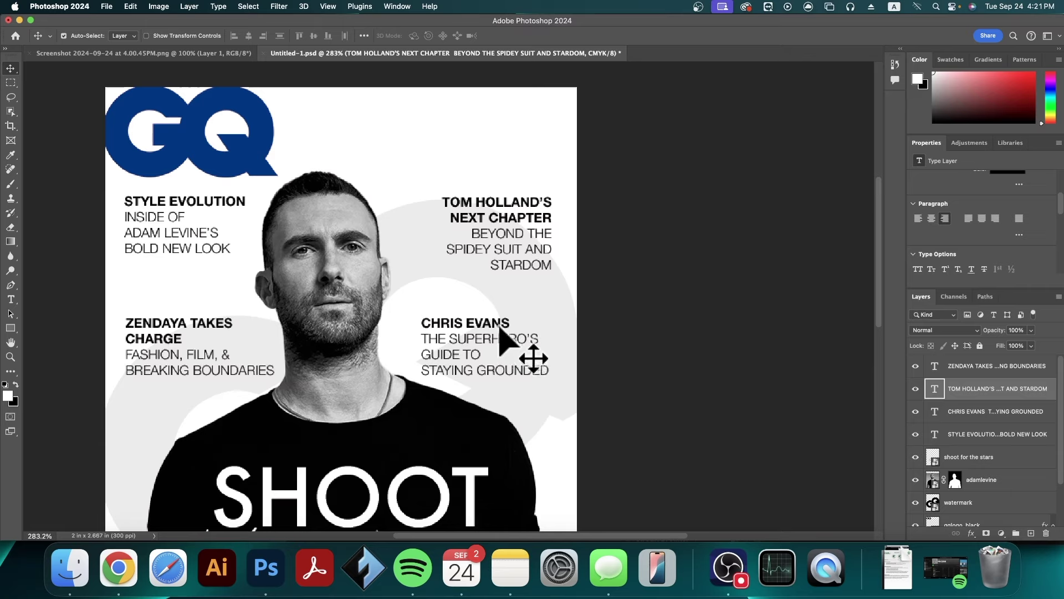
pyautogui.click(500, 327)
pyautogui.click(945, 219)
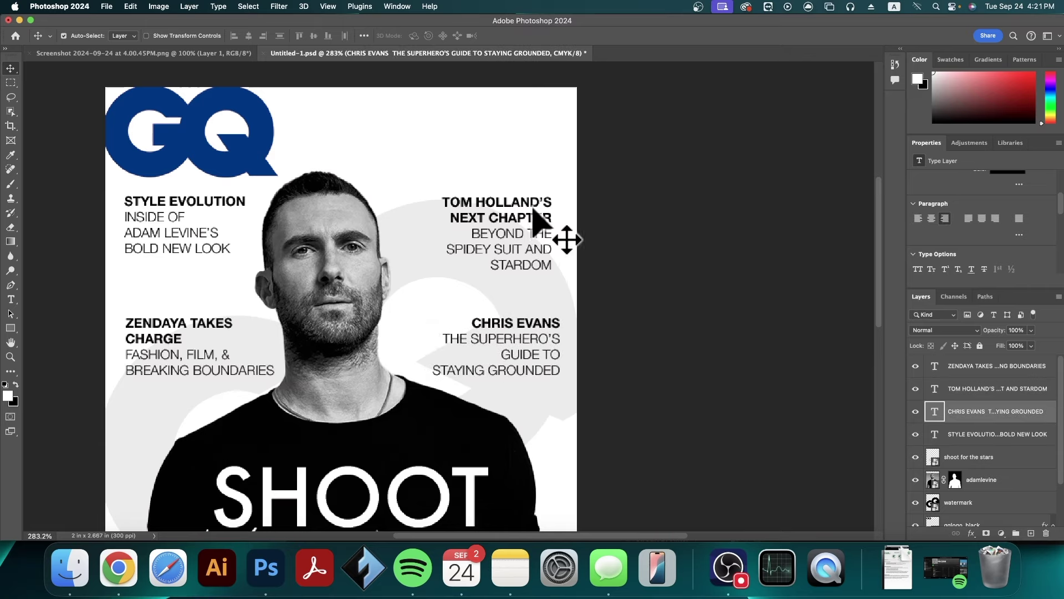
# - Move the Tom Holland and Chris Evans blurbs higher, line up their right edges near the cover's right margin, and review the layout
pyautogui.moveTo(533, 208); pyautogui.dragTo(539, 183)
pyautogui.moveTo(532, 331); pyautogui.dragTo(528, 309)
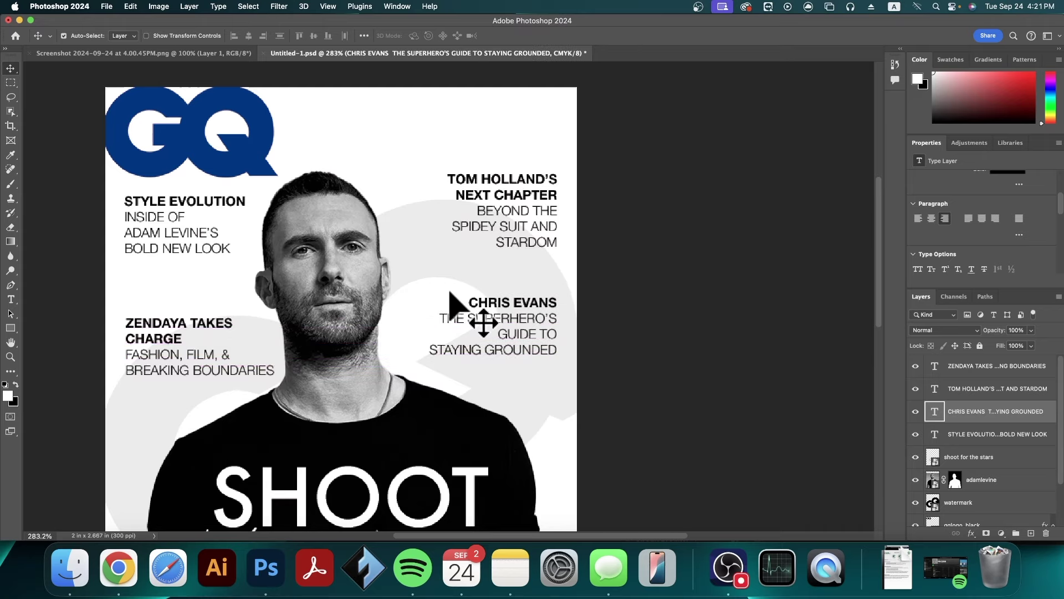
pyautogui.scroll(-5, 309, 333)
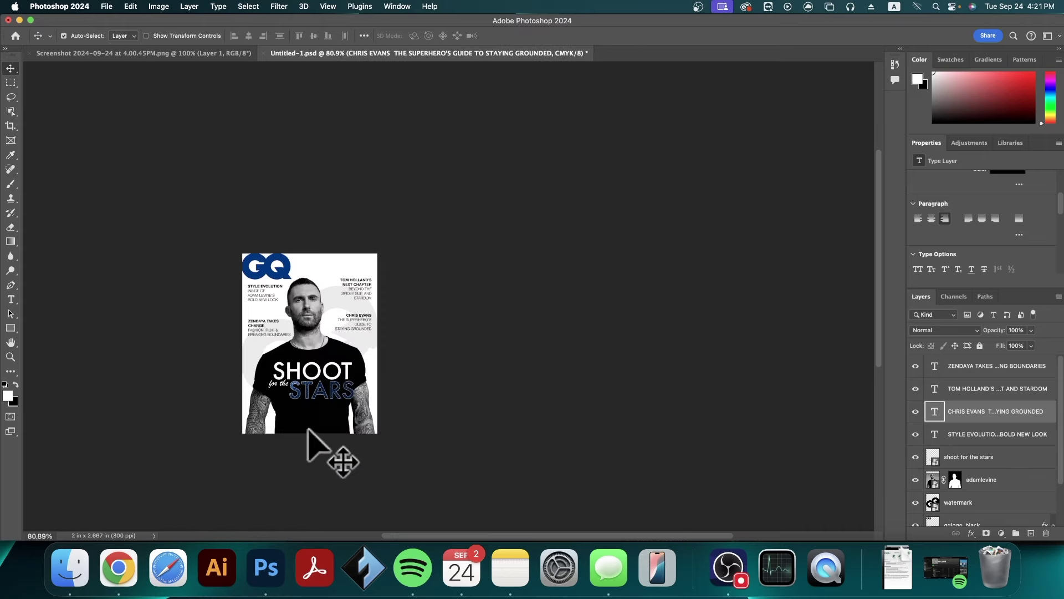
pyautogui.scroll(4, 321, 443)
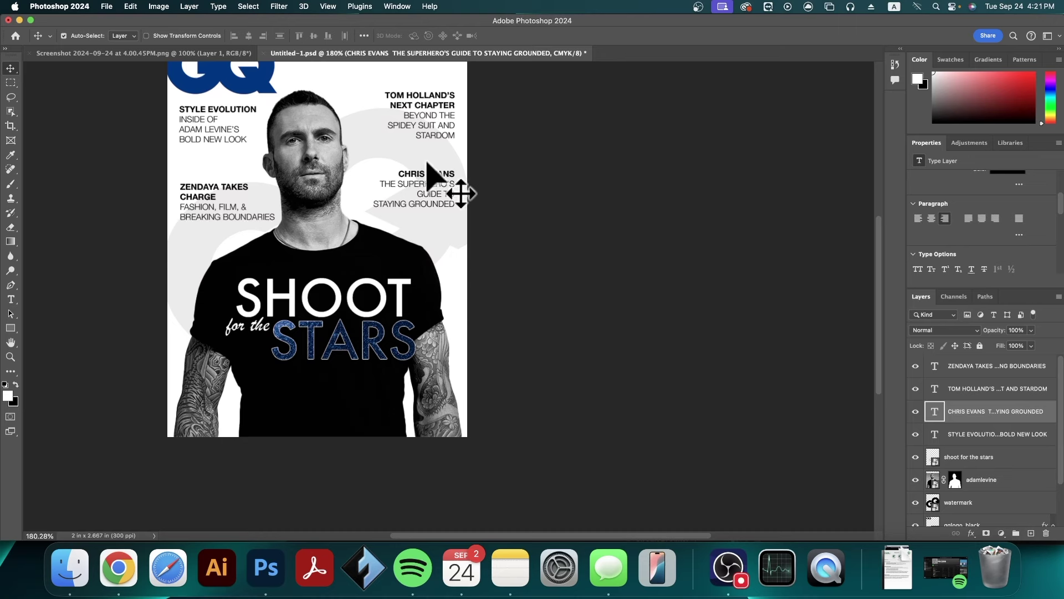
pyautogui.moveTo(422, 203); pyautogui.dragTo(415, 291)
pyautogui.scroll(5, 408, 229)
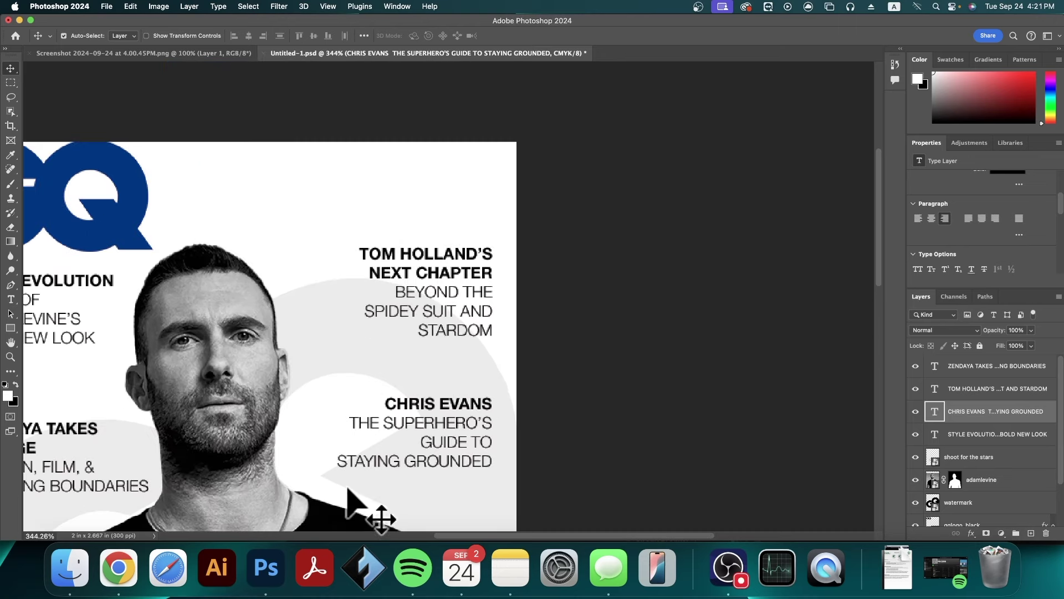
pyautogui.moveTo(324, 443); pyautogui.dragTo(420, 386)
pyautogui.click(427, 261)
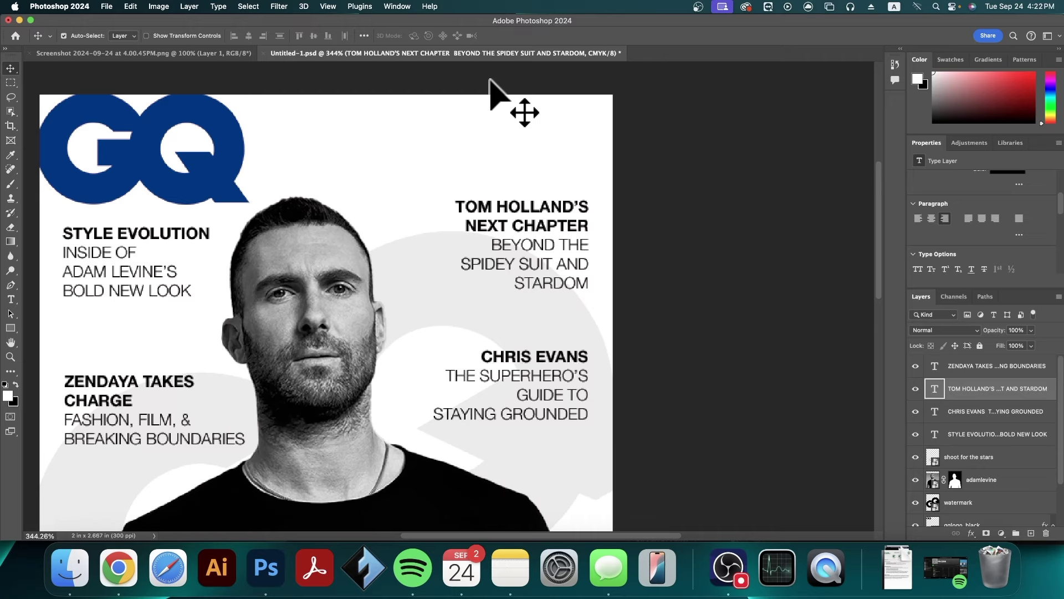
# - Add a new text layer reading "ADAM LEVINE" above the portrait, beside the GQ logo
pyautogui.click(10, 299)
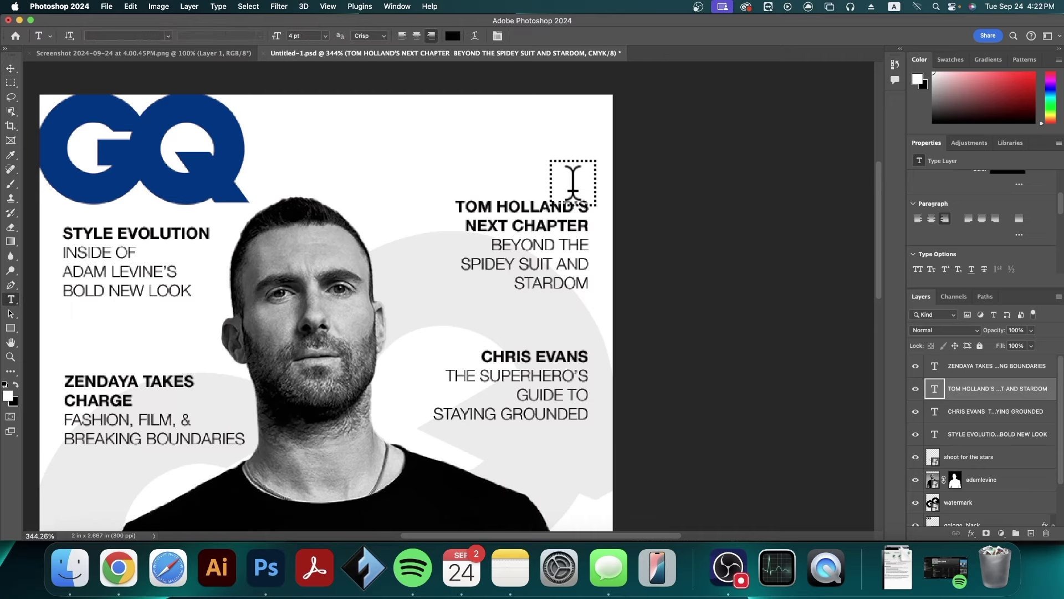
pyautogui.click(427, 143)
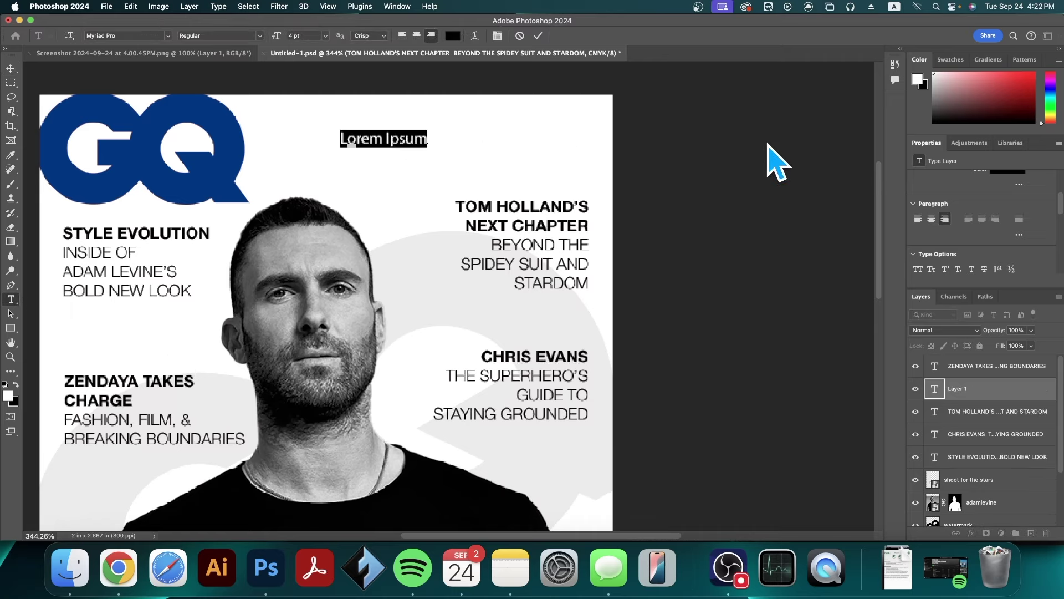
pyautogui.write('ADAM LEVINE')
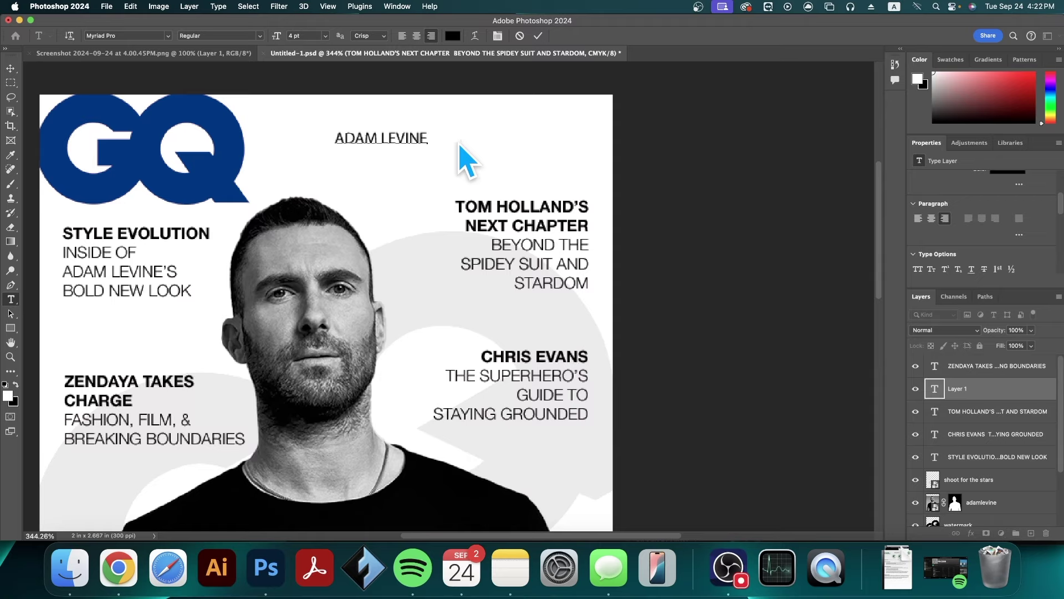
# - Set the "ADAM LEVINE" text to the Bold style and increase its font size to 8 pt
pyautogui.moveTo(430, 134); pyautogui.dragTo(311, 135)
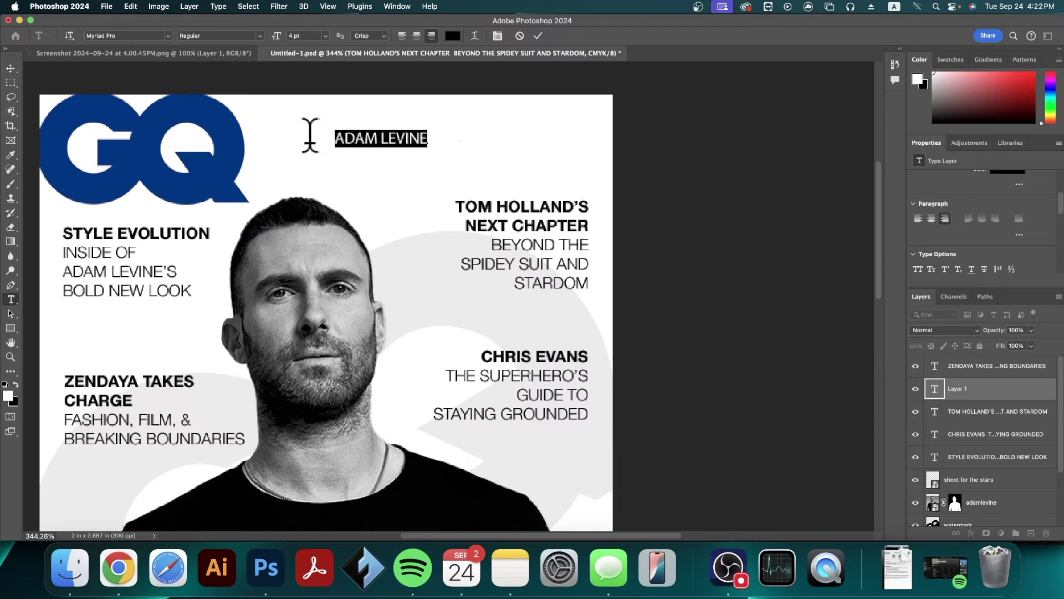
pyautogui.click(259, 36)
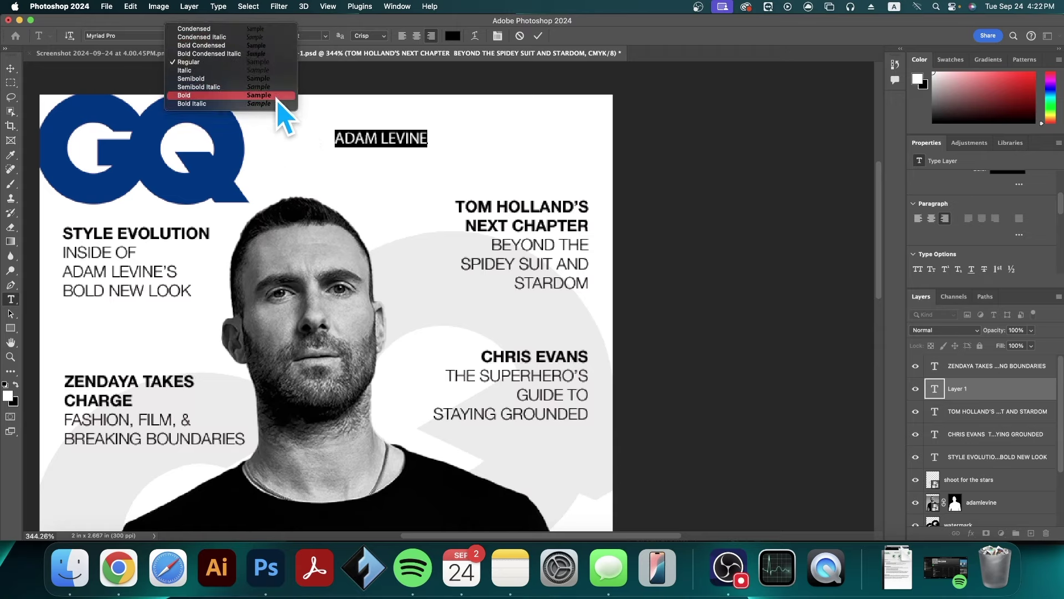
pyautogui.click(277, 97)
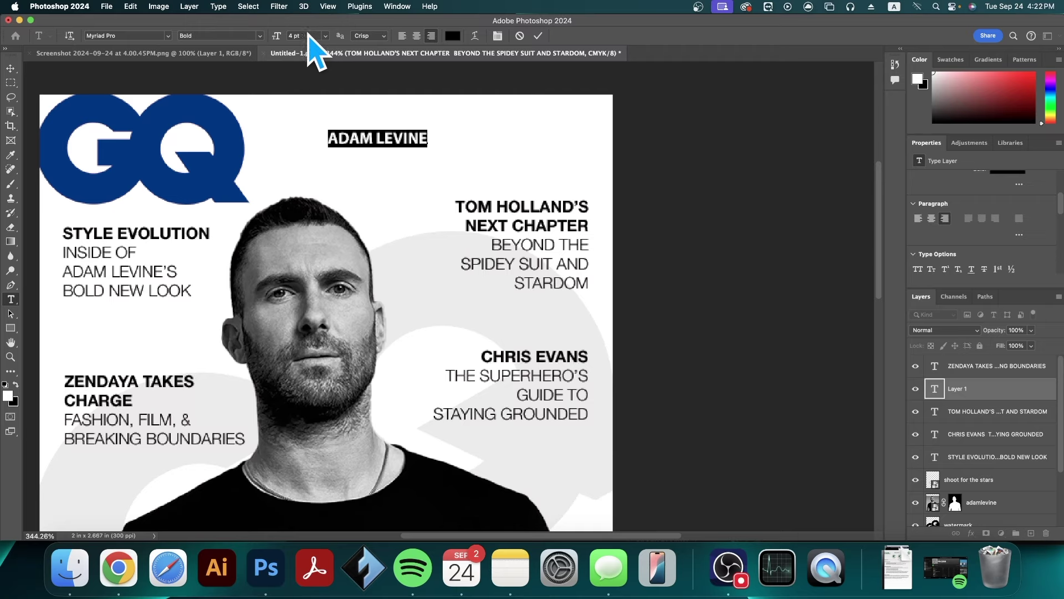
pyautogui.press('Up')
pyautogui.press('Up')
pyautogui.press('Up')
pyautogui.press('Up')
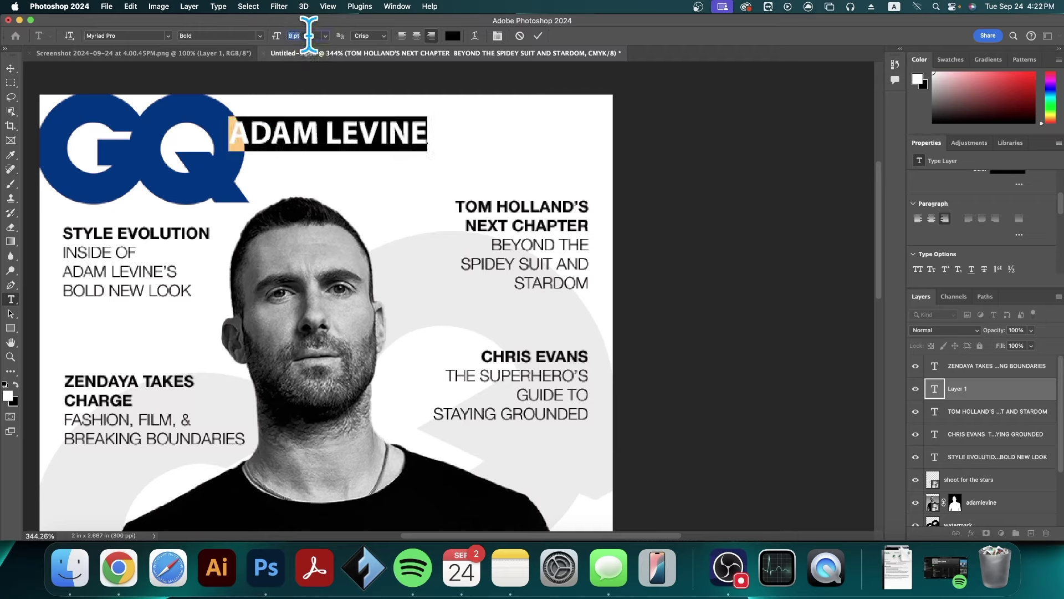
# - Commit the "ADAM LEVINE" headline and move it off the GQ logo into the white space beside it
pyautogui.hotkey('ctrl', 'Return')
pyautogui.press('v')
pyautogui.moveTo(358, 118); pyautogui.dragTo(463, 133)
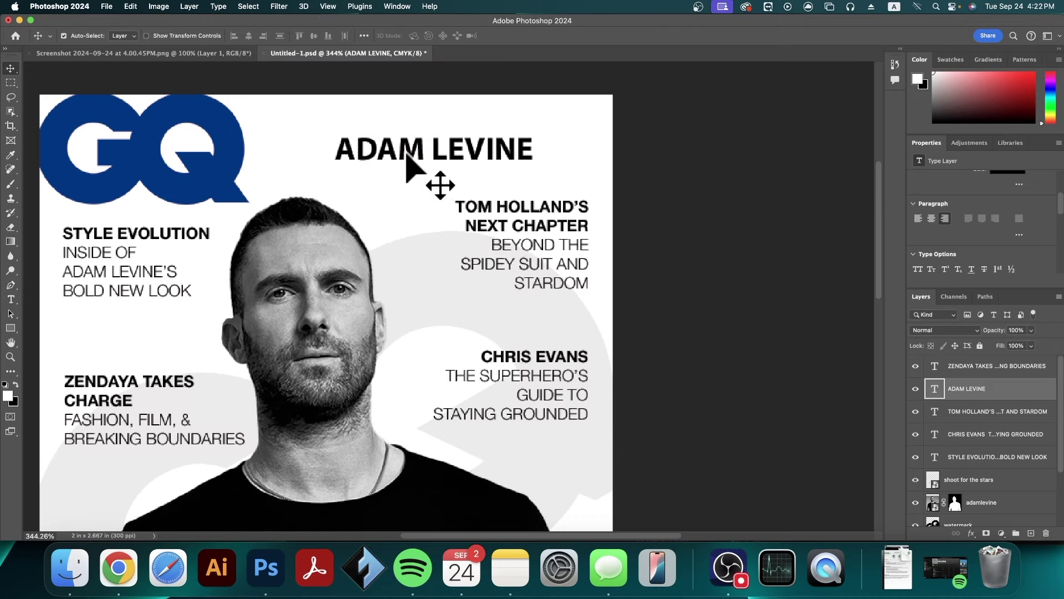
# - Check the font of the Tom Holland blurb and set the "ADAM LEVINE" headline to the matching Helvetica Neue
pyautogui.doubleClick(504, 209)
pyautogui.click(535, 206)
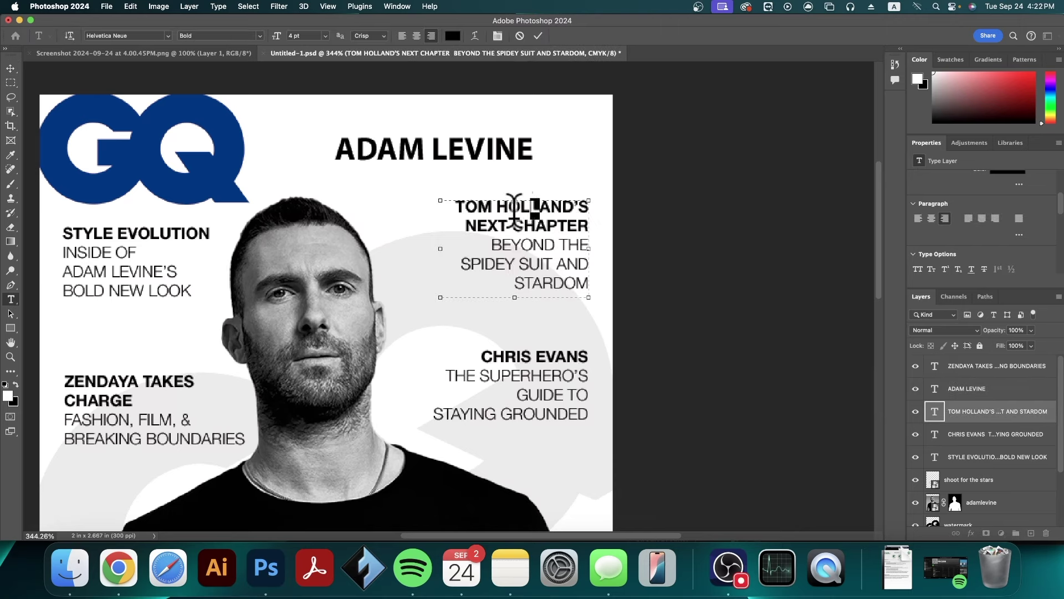
pyautogui.doubleClick(541, 202)
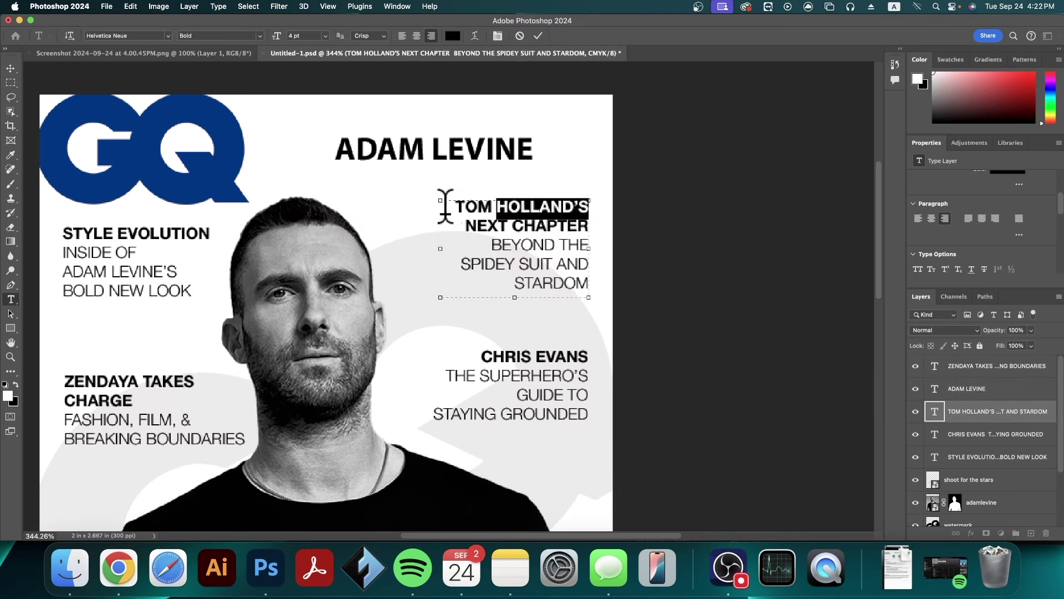
pyautogui.click(508, 210)
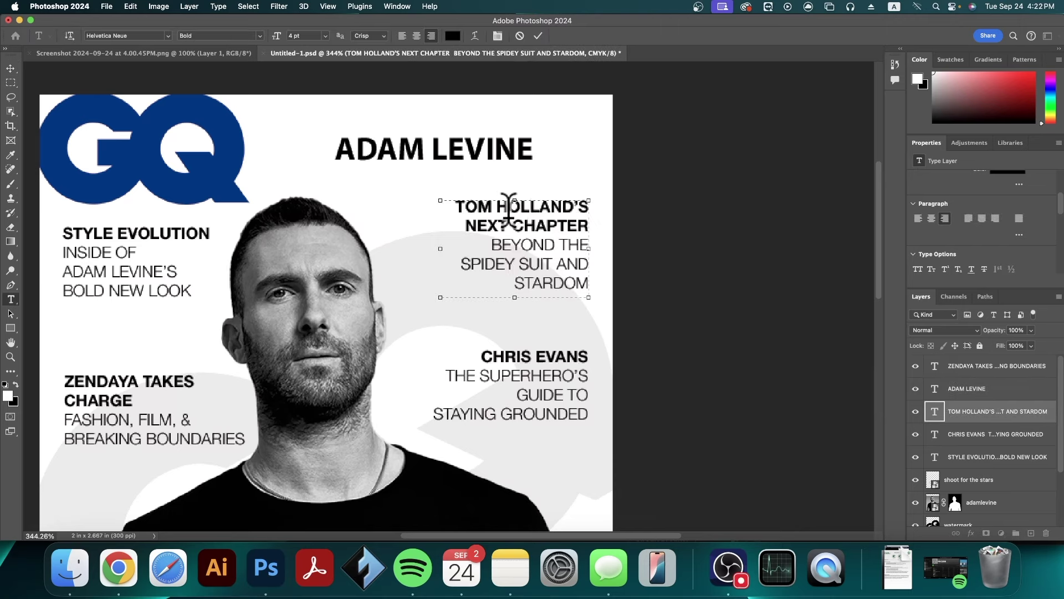
pyautogui.tripleClick(400, 143)
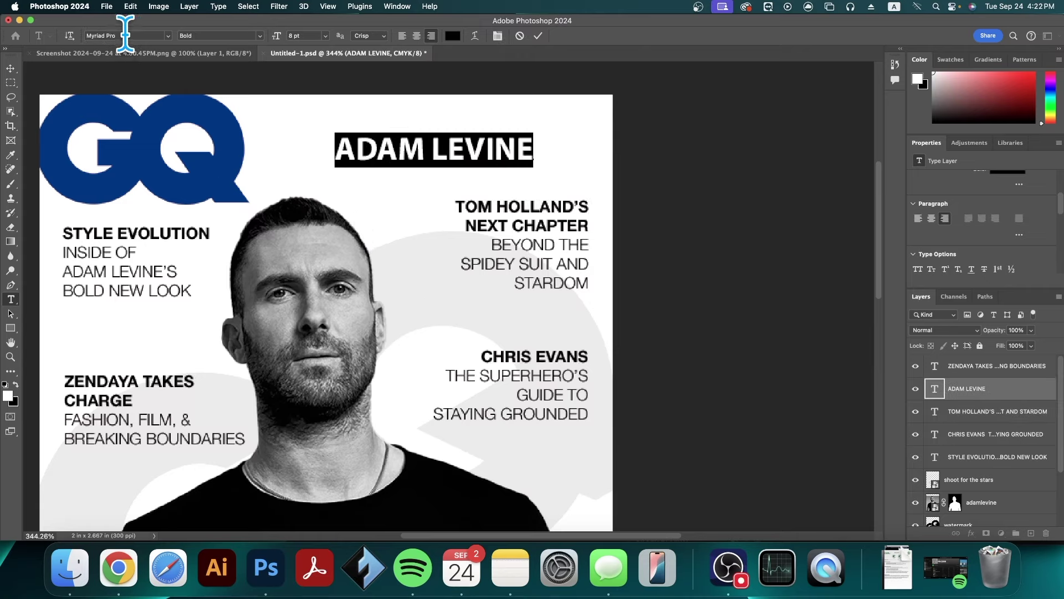
pyautogui.click(168, 37)
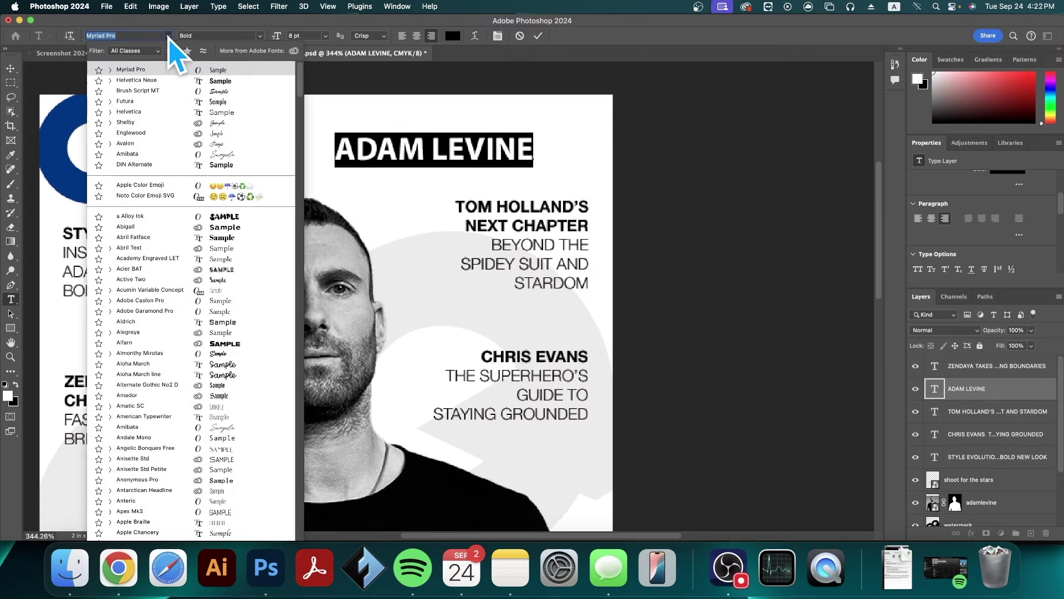
pyautogui.click(161, 80)
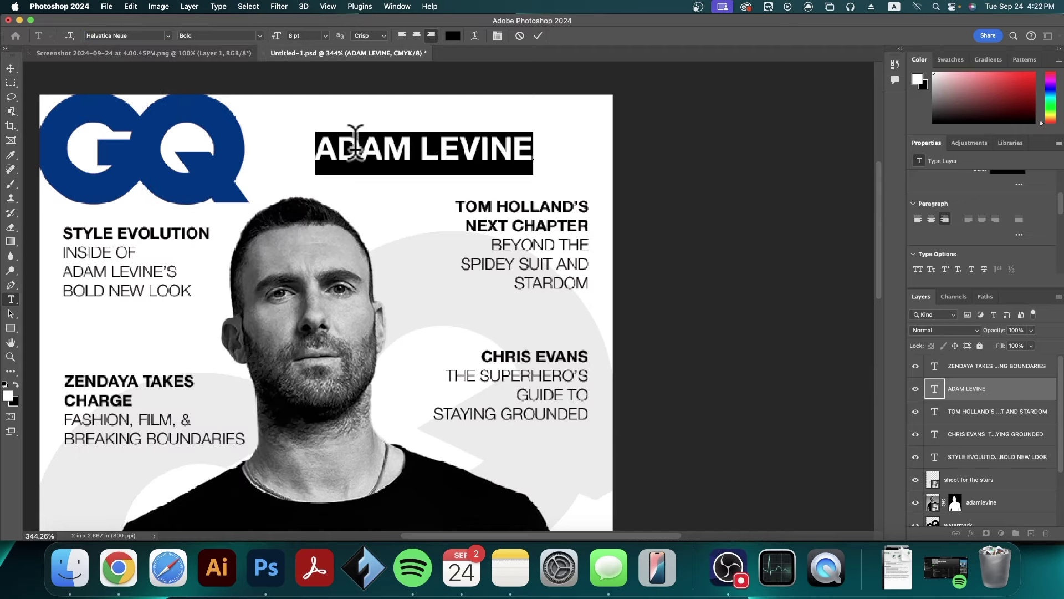
# - Move the "ADAM LEVINE" headline into the cover's upper right corner, aligning its right edge with the blurbs below, and review the whole cover
pyautogui.click(10, 67)
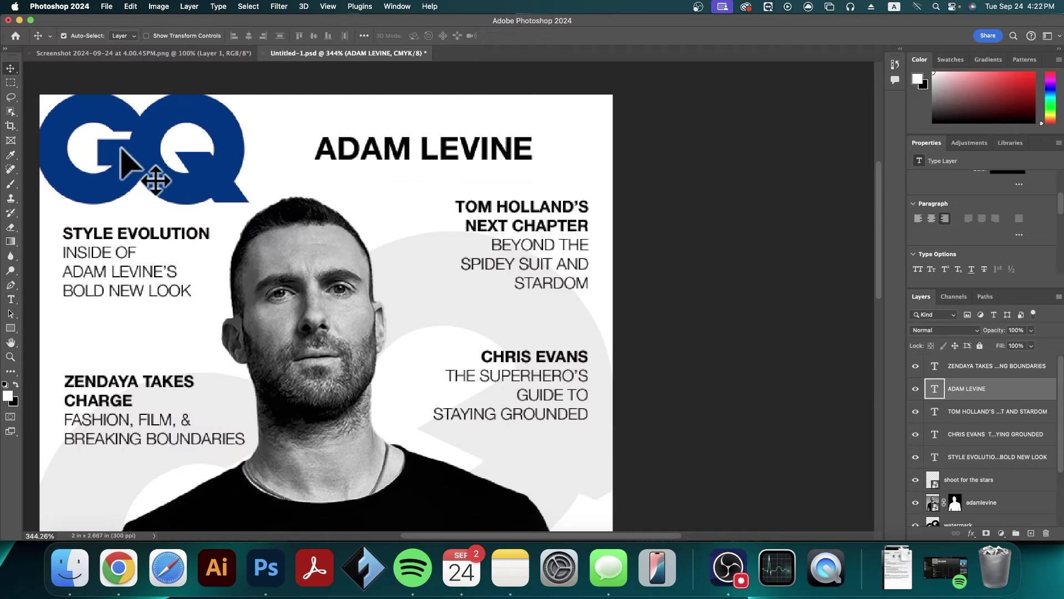
pyautogui.moveTo(428, 161); pyautogui.dragTo(487, 143)
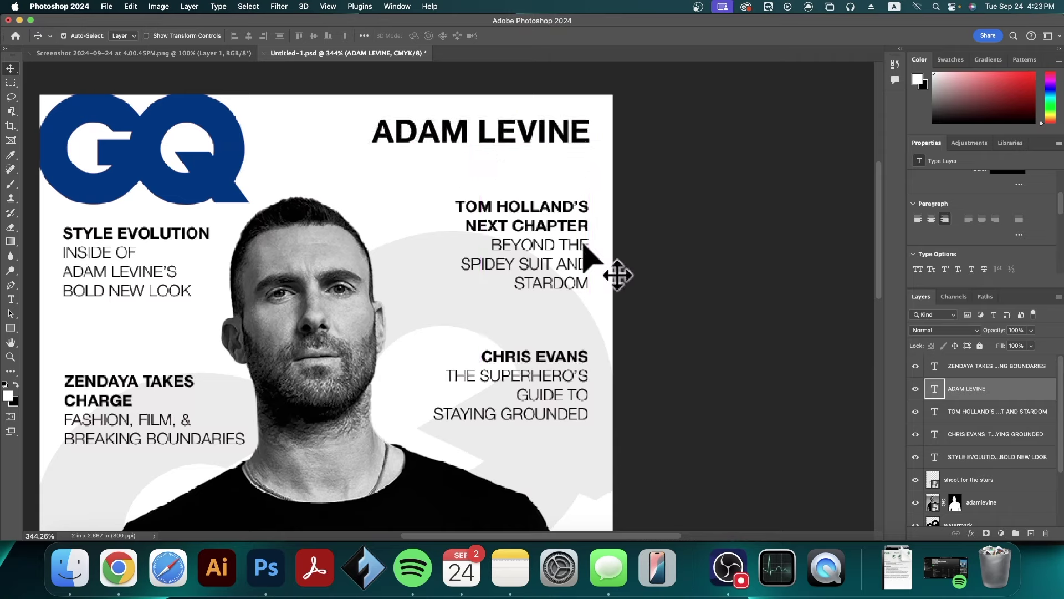
pyautogui.press('super+0')
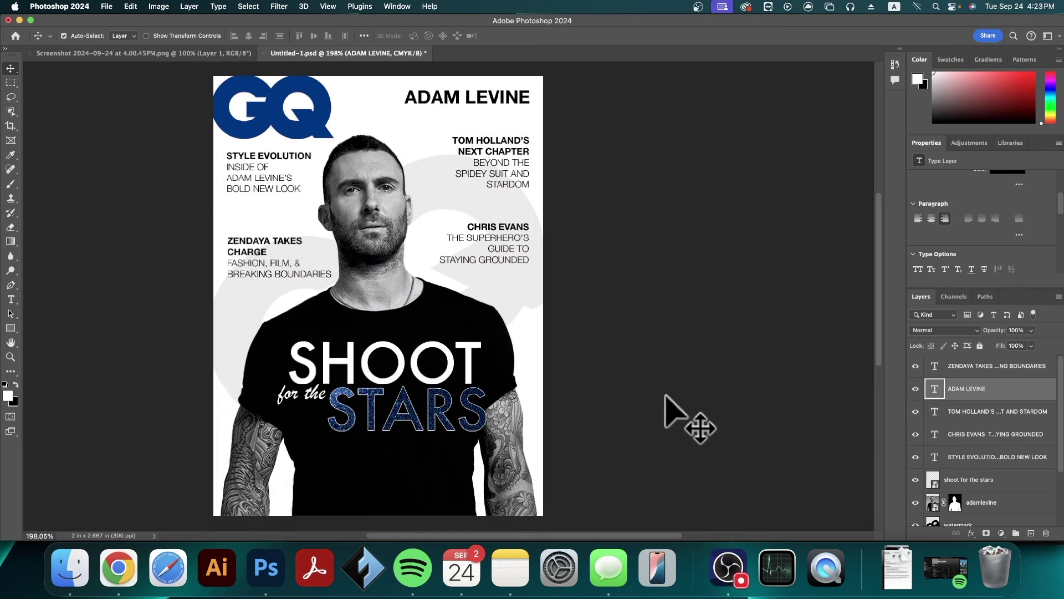
pyautogui.scroll(2, 666, 396)
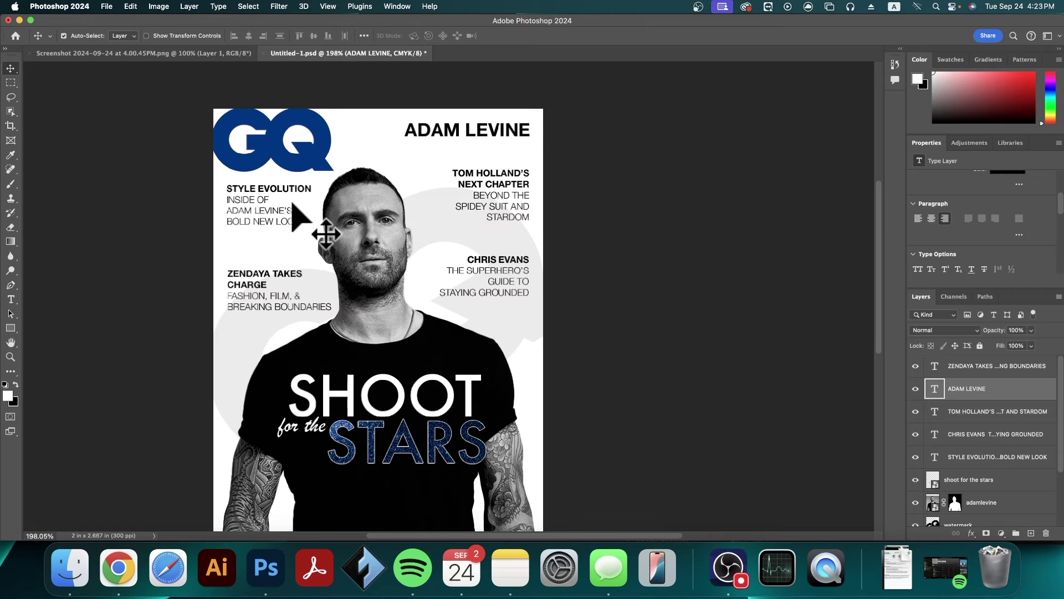
# - Set up the Rectangle tool with the GQ logo's dark blue from the recently used colors as the fill
pyautogui.click(310, 164)
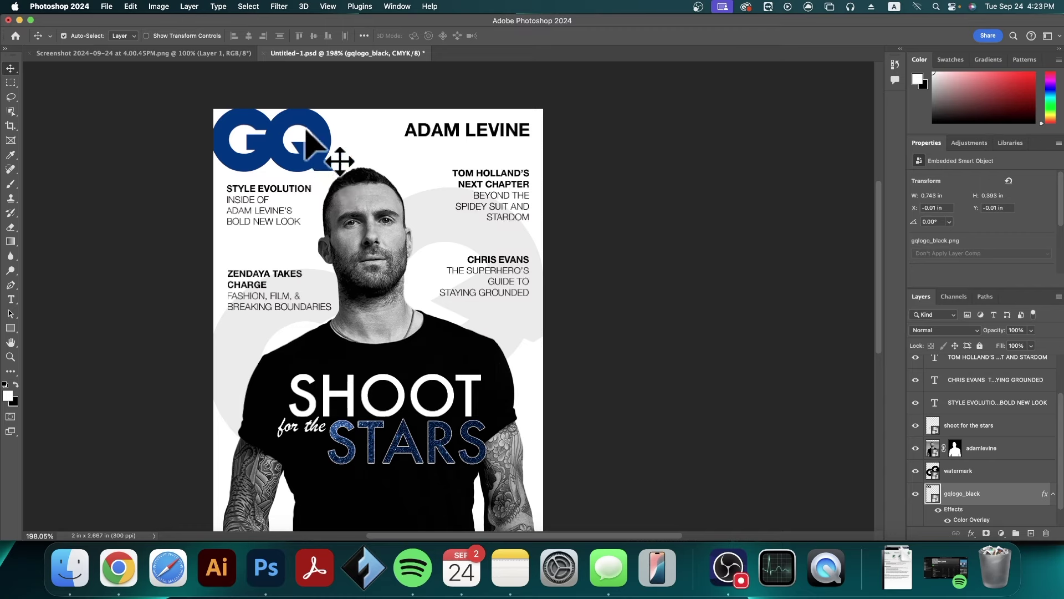
pyautogui.click(951, 59)
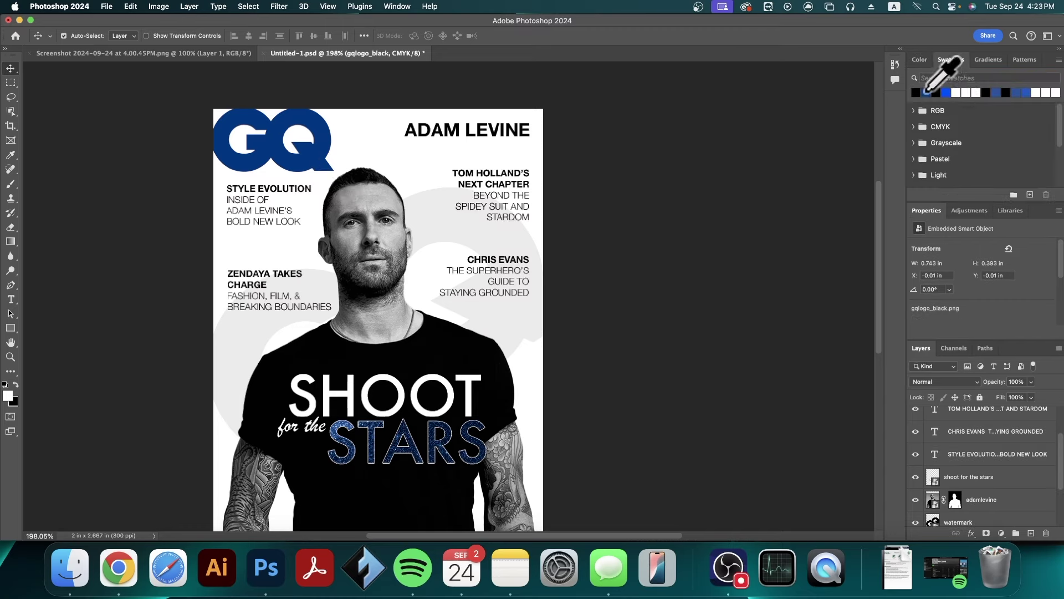
pyautogui.click(11, 328)
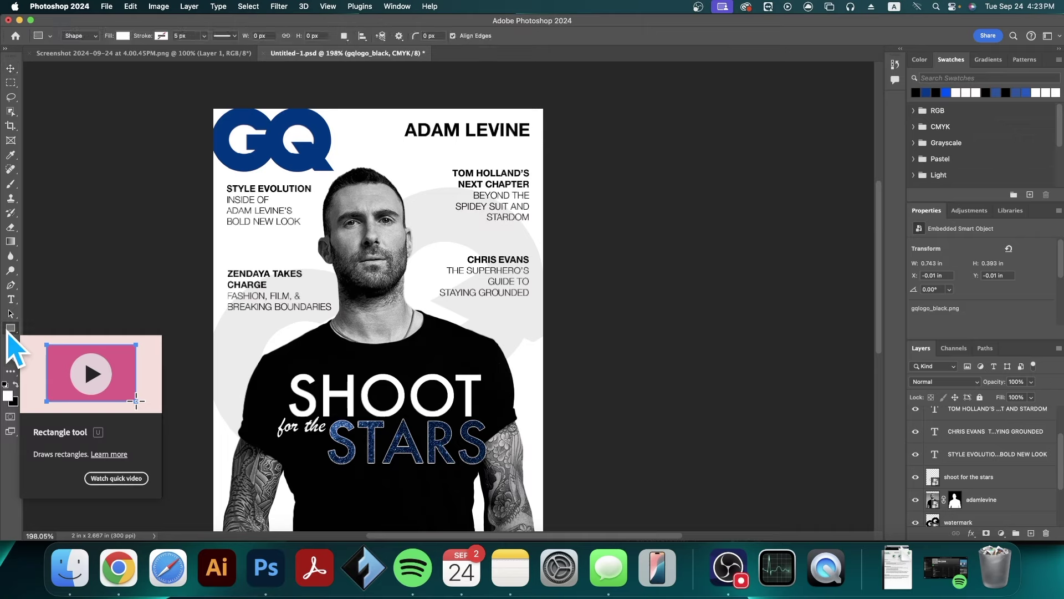
pyautogui.click(11, 329)
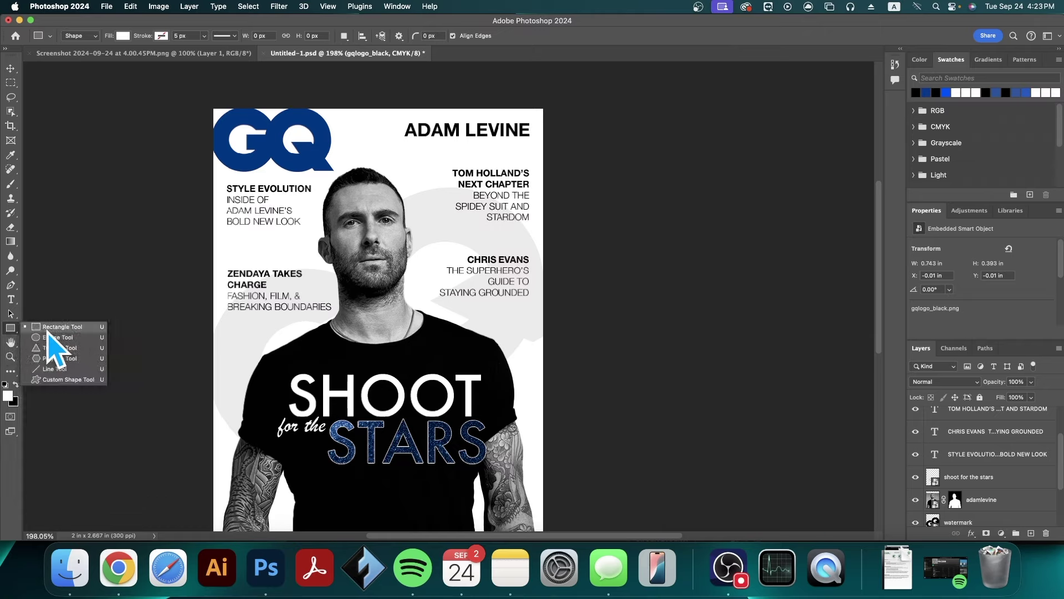
pyautogui.click(84, 327)
pyautogui.click(161, 36)
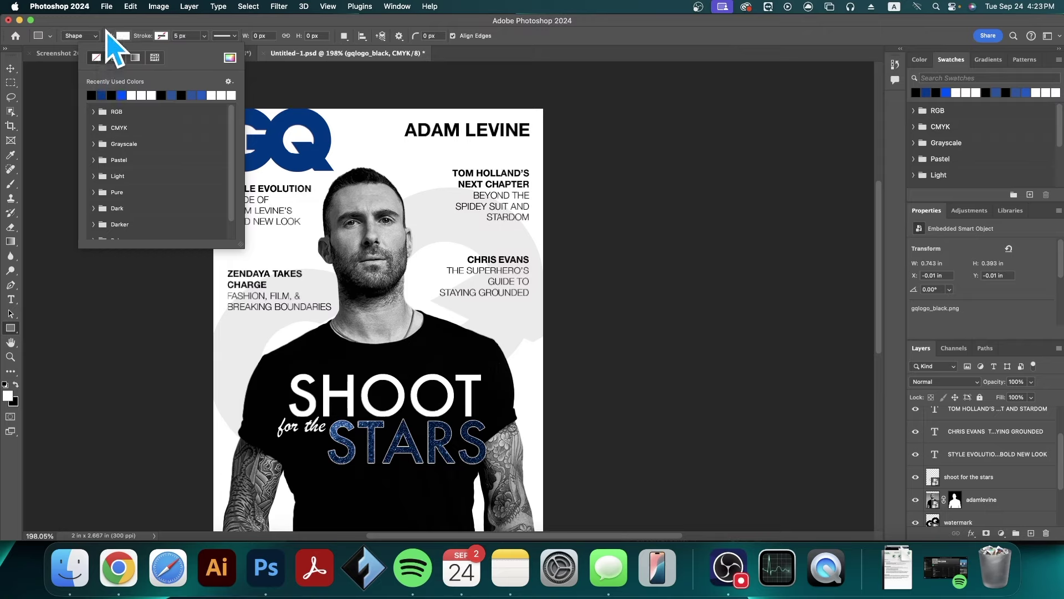
pyautogui.click(117, 29)
pyautogui.click(124, 36)
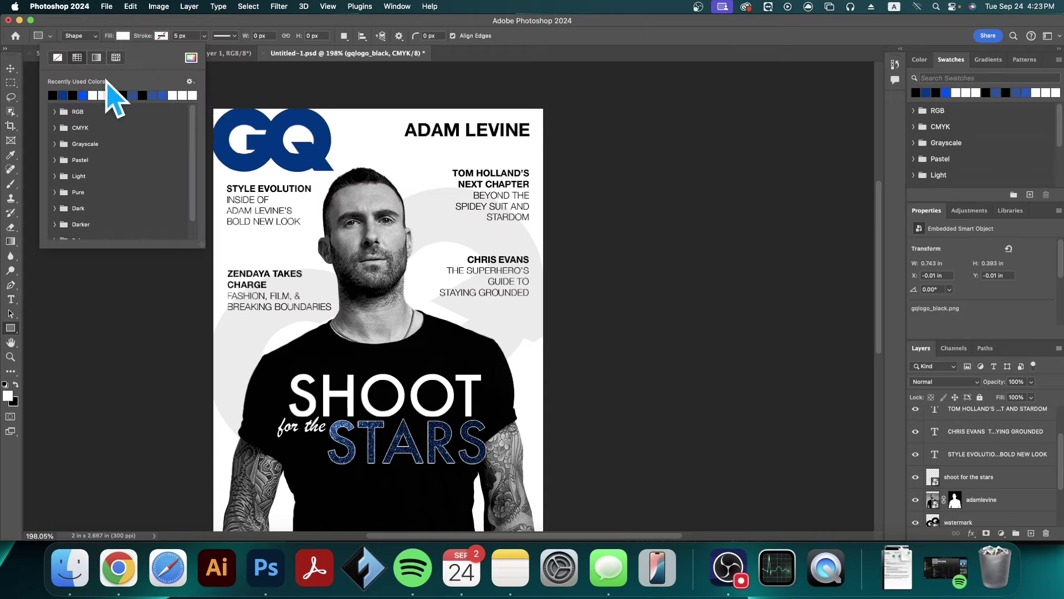
pyautogui.click(63, 95)
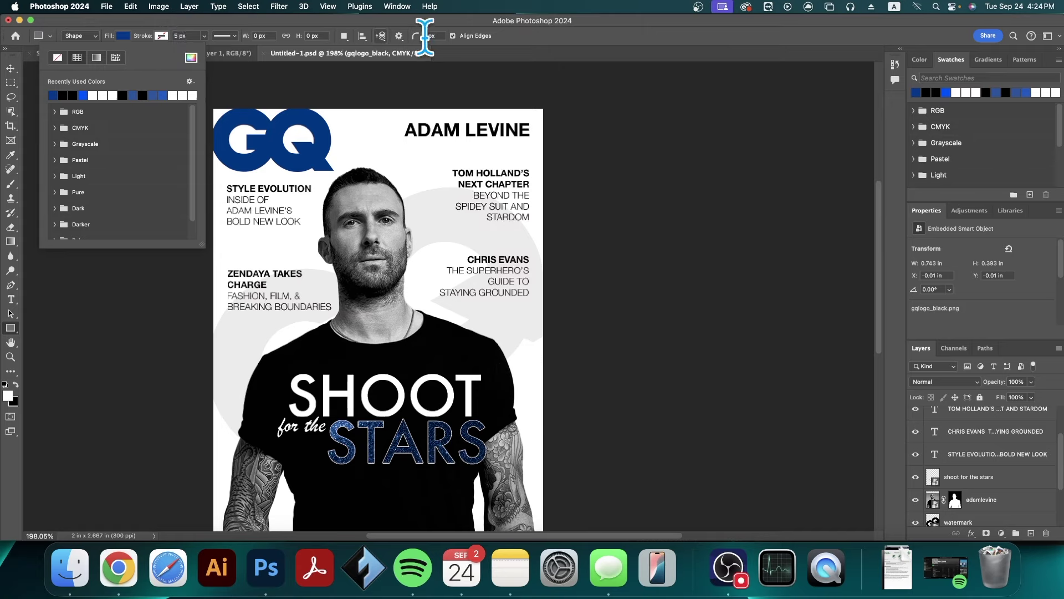
pyautogui.press('Escape')
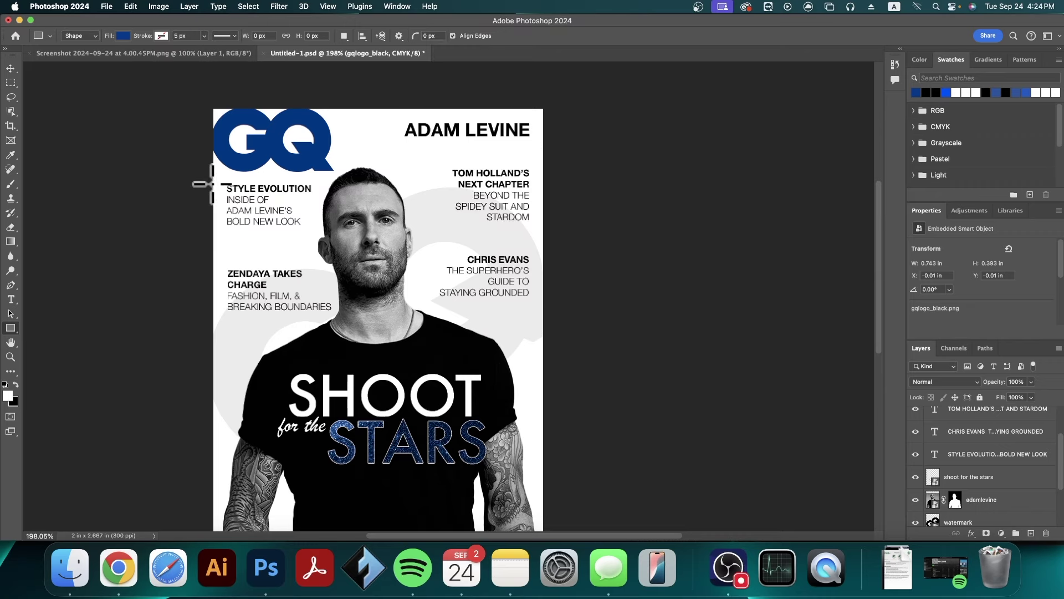
# - Draw a blue rectangle about 0.12 by 0.24 in beside the Style Evolution blurb, overlapping the cover's left edge
pyautogui.scroll(5, 194, 188)
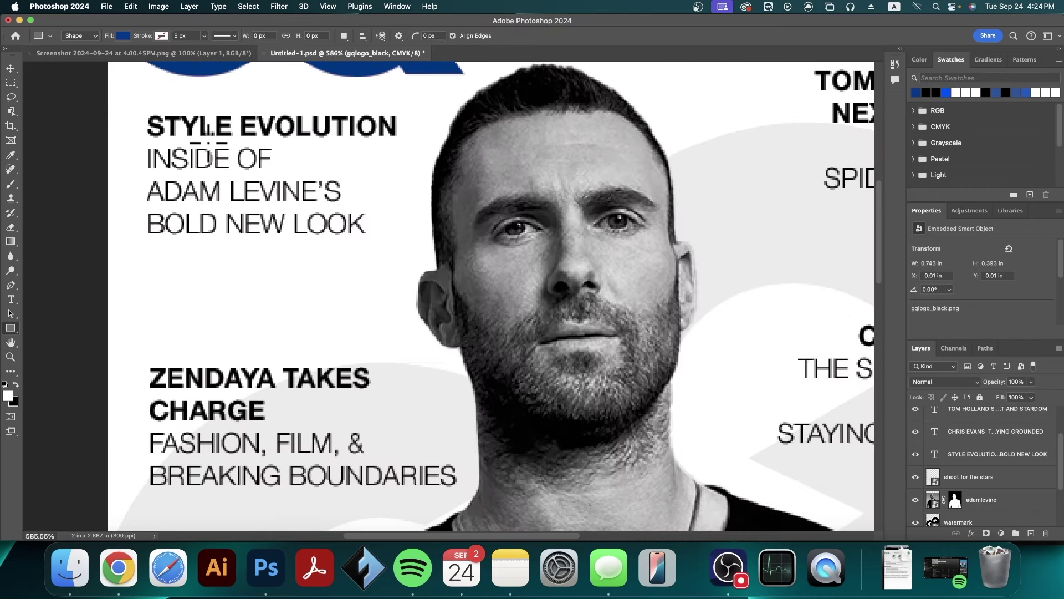
pyautogui.hscroll(-5, 208, 129)
pyautogui.scroll(3, 208, 128)
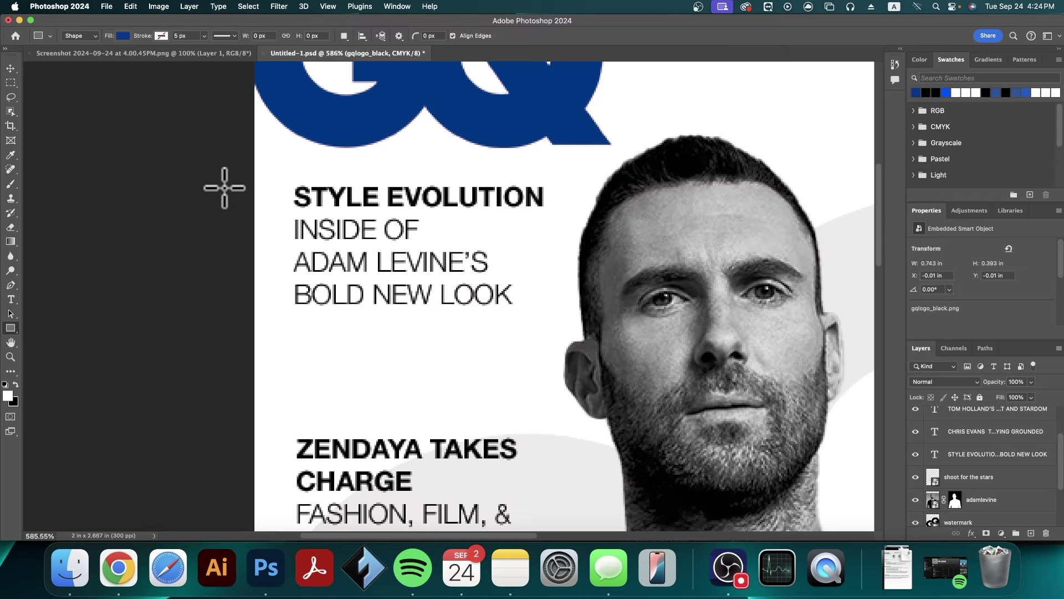
pyautogui.moveTo(224, 188); pyautogui.dragTo(282, 304)
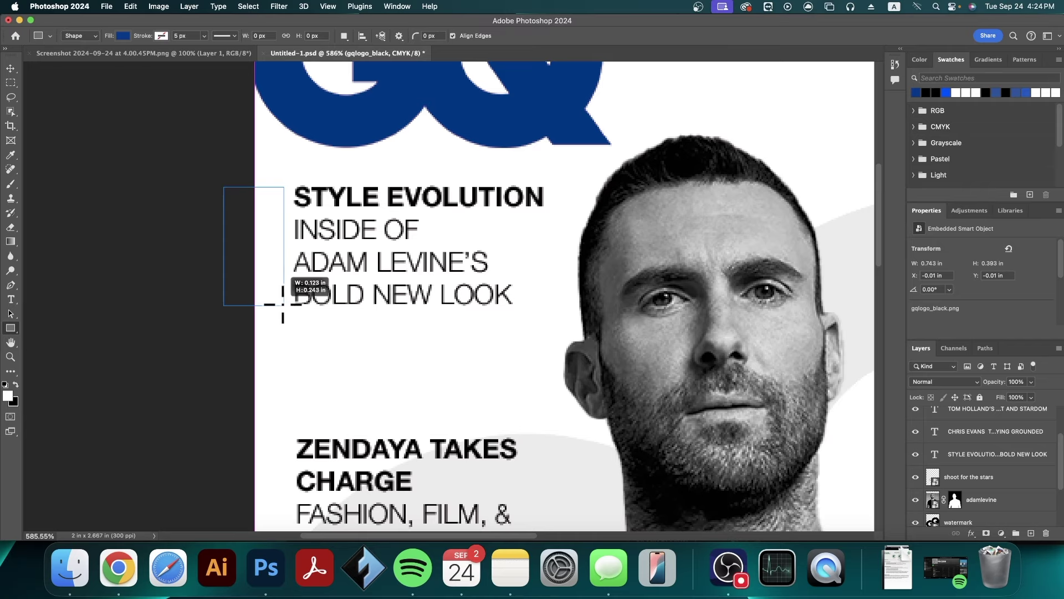
pyautogui.moveTo(283, 303); pyautogui.dragTo(283, 304)
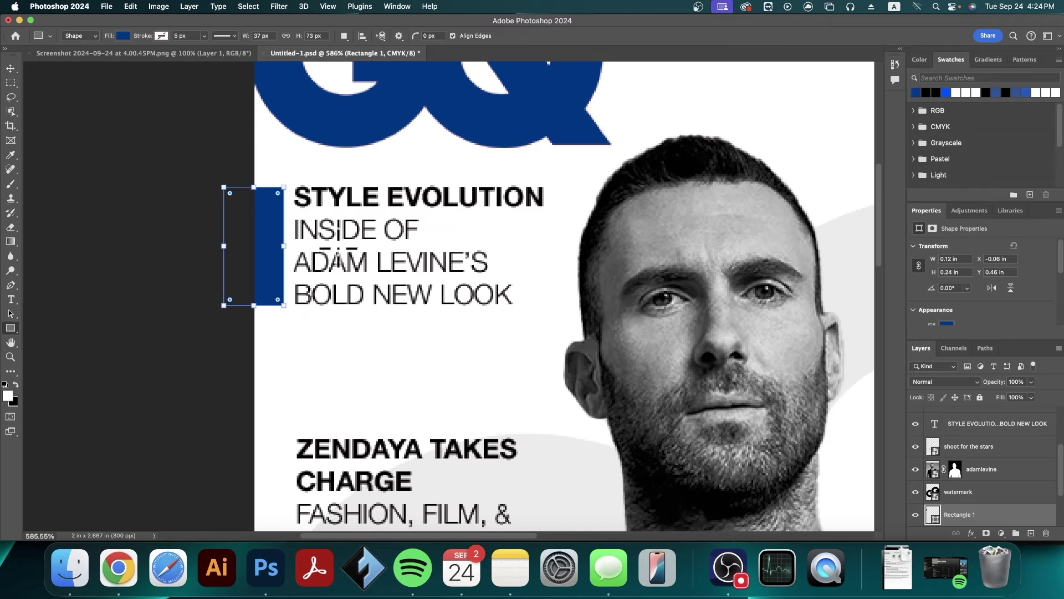
# - Duplicate the blue bar straight down so the copy sits beside the Zendaya blurb at the cover's left edge
pyautogui.click(10, 67)
pyautogui.scroll(-6, 417, 199)
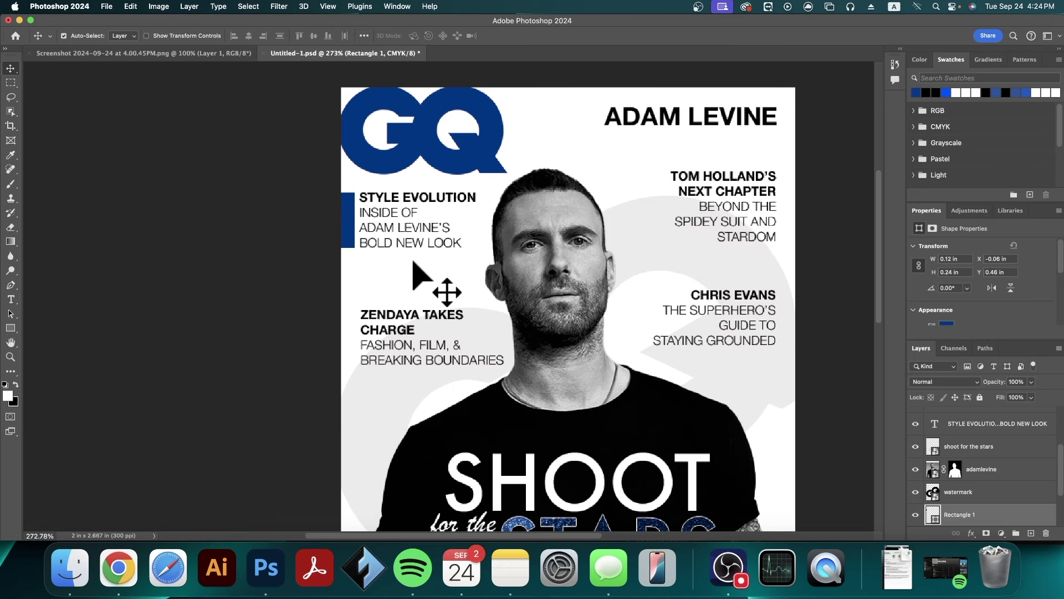
pyautogui.scroll(2, 418, 355)
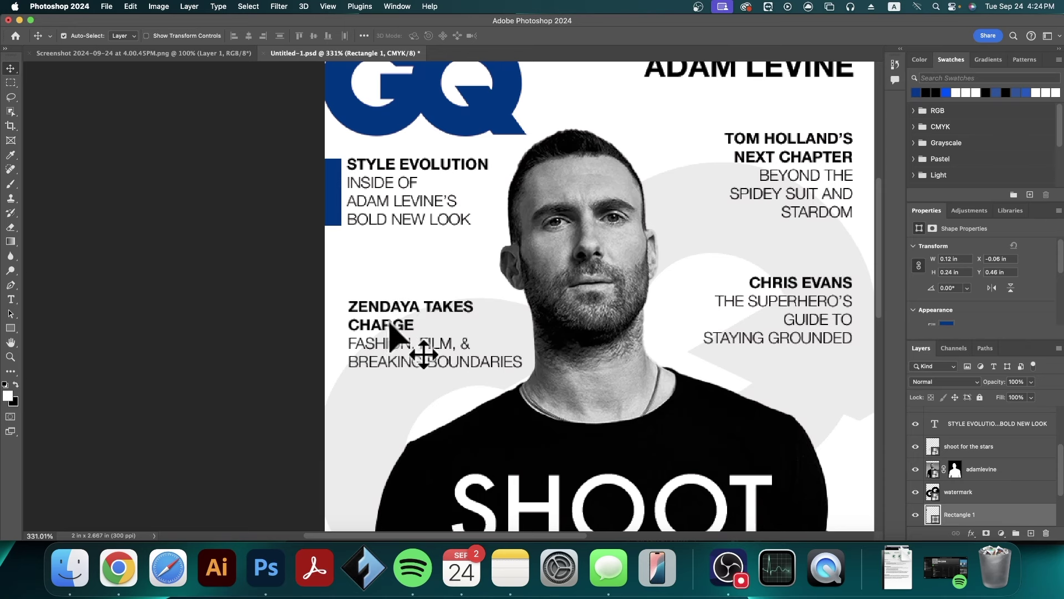
pyautogui.scroll(1, 381, 342)
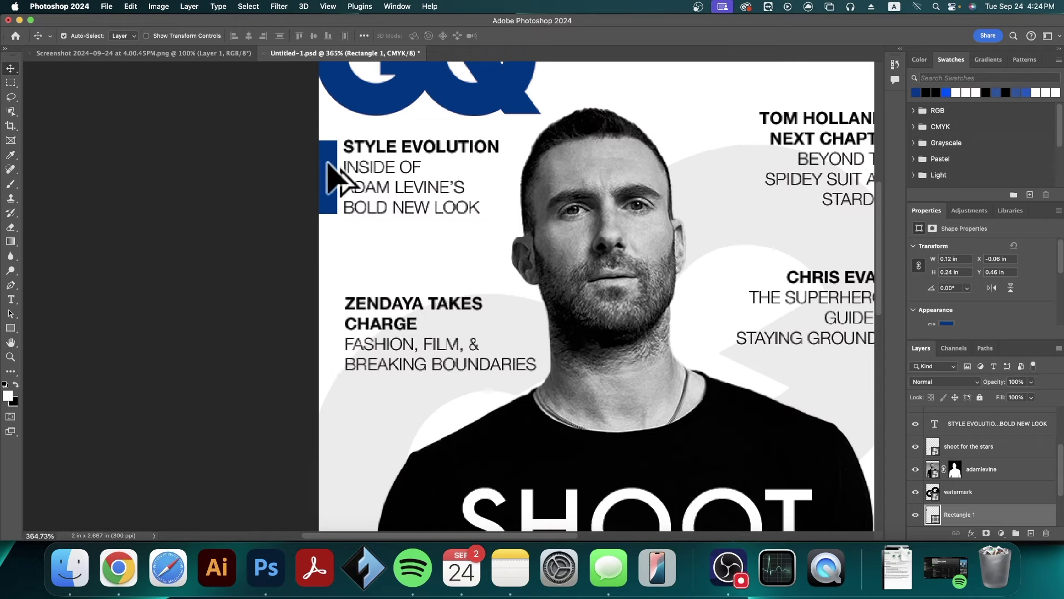
pyautogui.moveTo(327, 157); pyautogui.dragTo(339, 319)
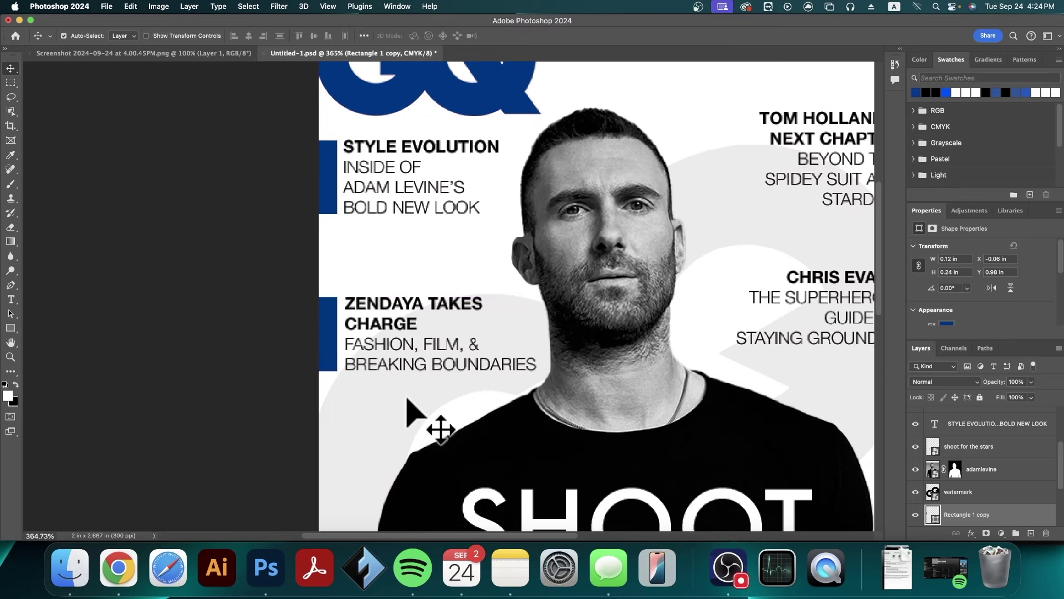
# - Duplicate the Zendaya blurb's blue bar and place the copy beside the Chris Evans blurb at the cover's right edge
pyautogui.moveTo(708, 286); pyautogui.dragTo(507, 286)
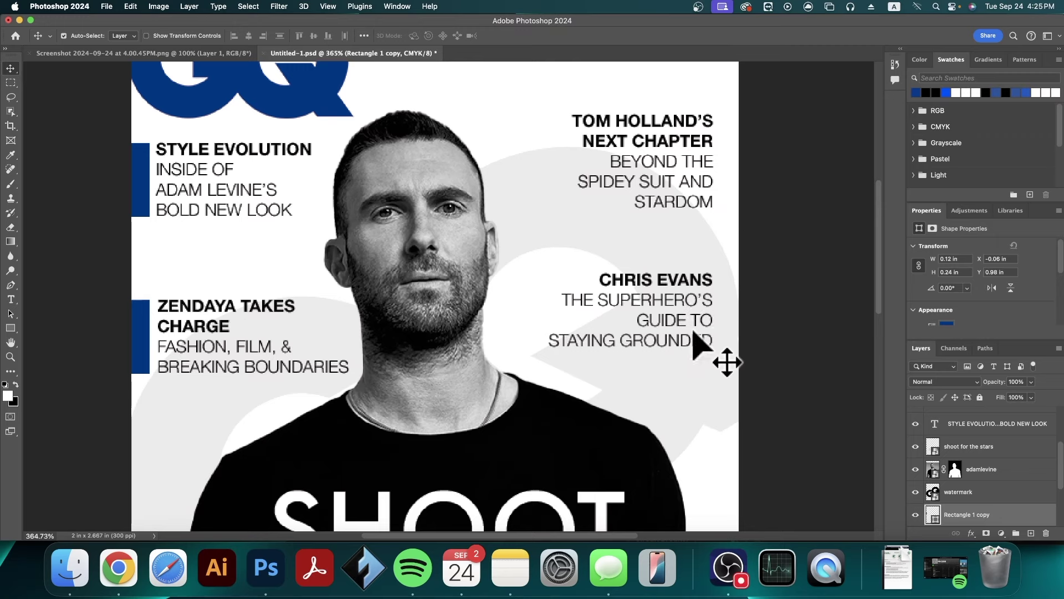
pyautogui.moveTo(137, 351); pyautogui.dragTo(750, 325)
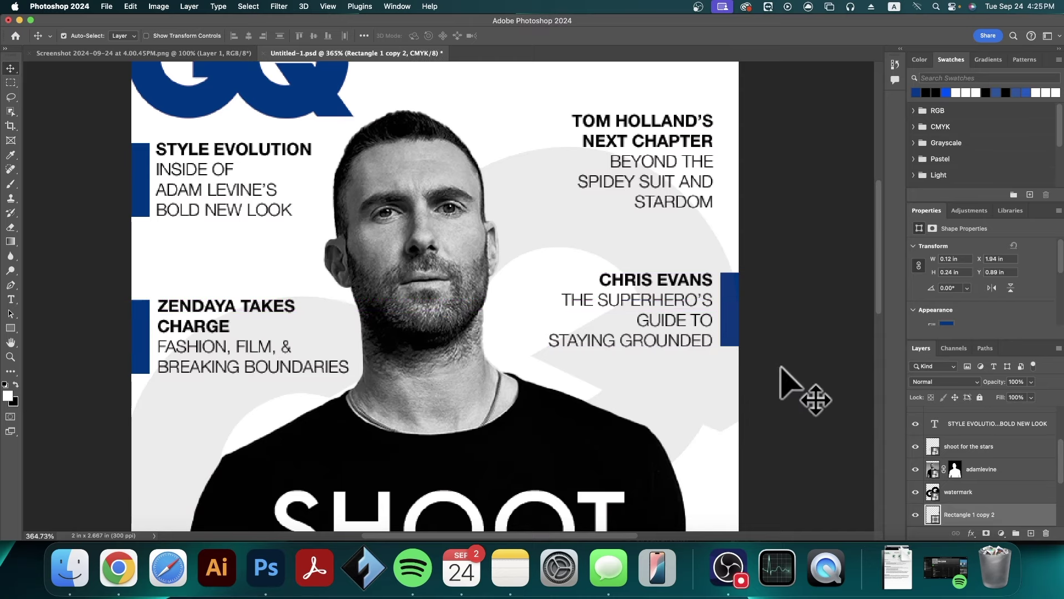
pyautogui.scroll(2, 780, 367)
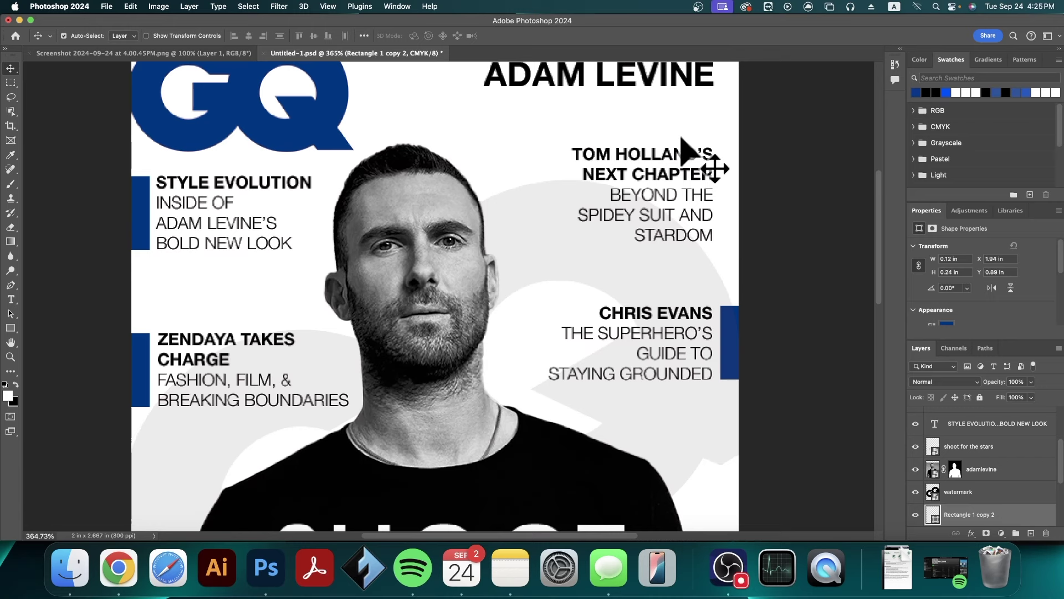
pyautogui.scroll(2, 687, 257)
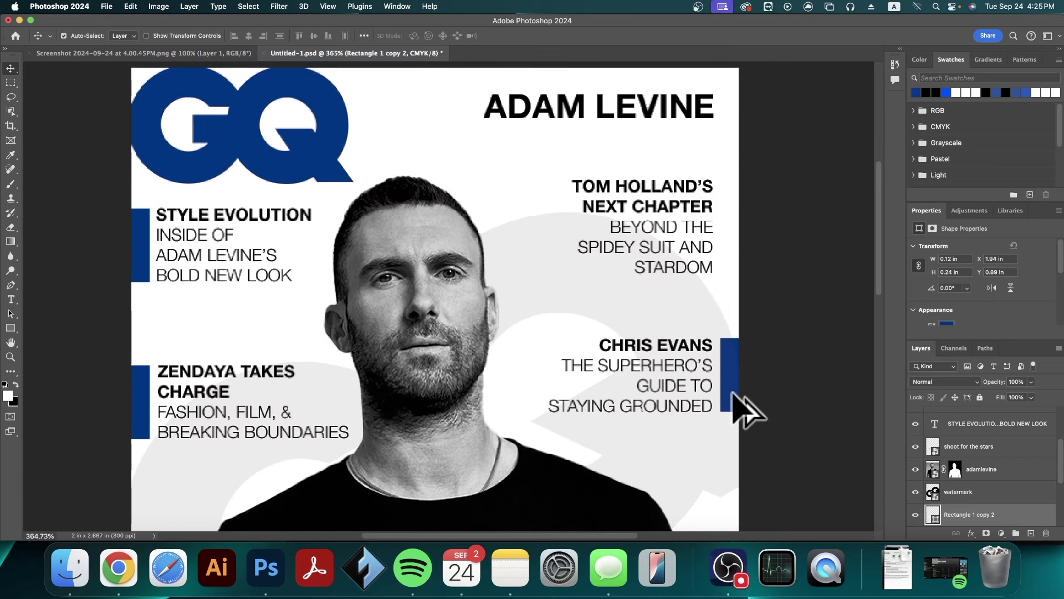
# - Try to duplicate the Chris Evans blurb's blue bar up toward the Tom Holland blurb, and undo the copy
pyautogui.click(736, 279)
pyautogui.scroll(-1, 765, 421)
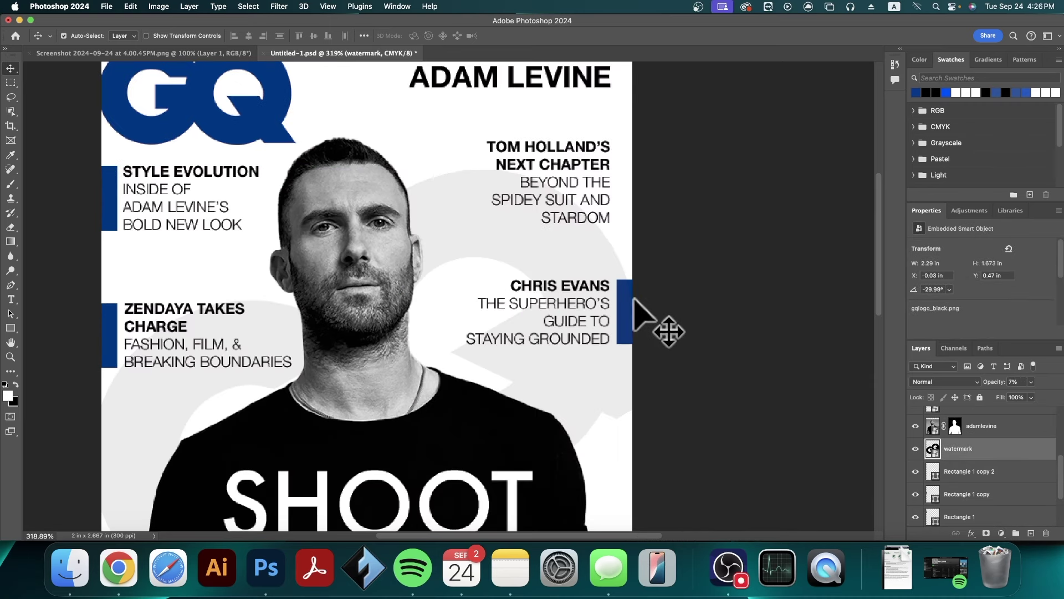
pyautogui.moveTo(628, 317); pyautogui.dragTo(562, 237)
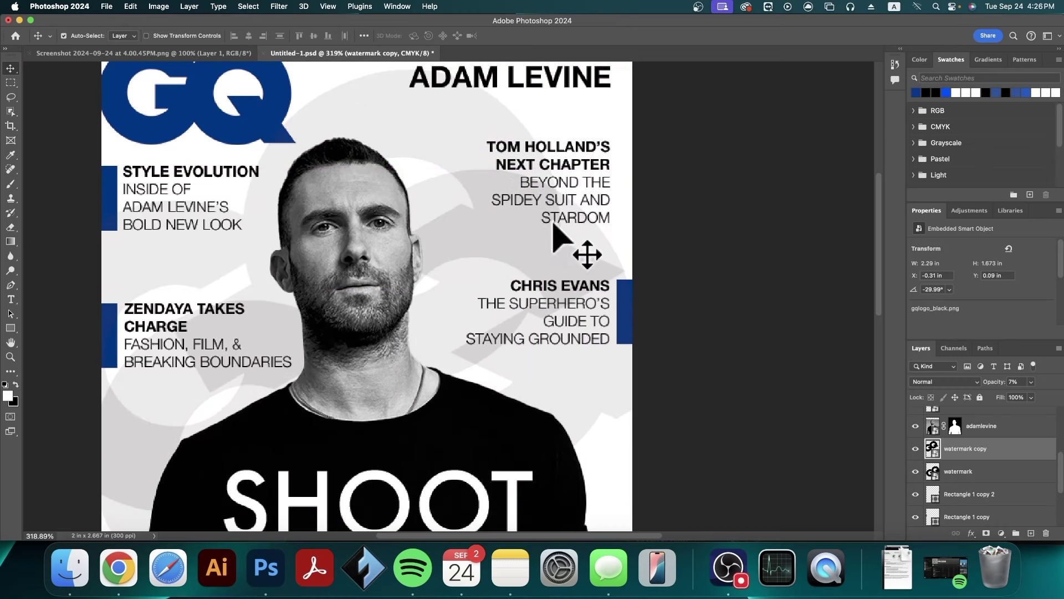
pyautogui.press('super+z')
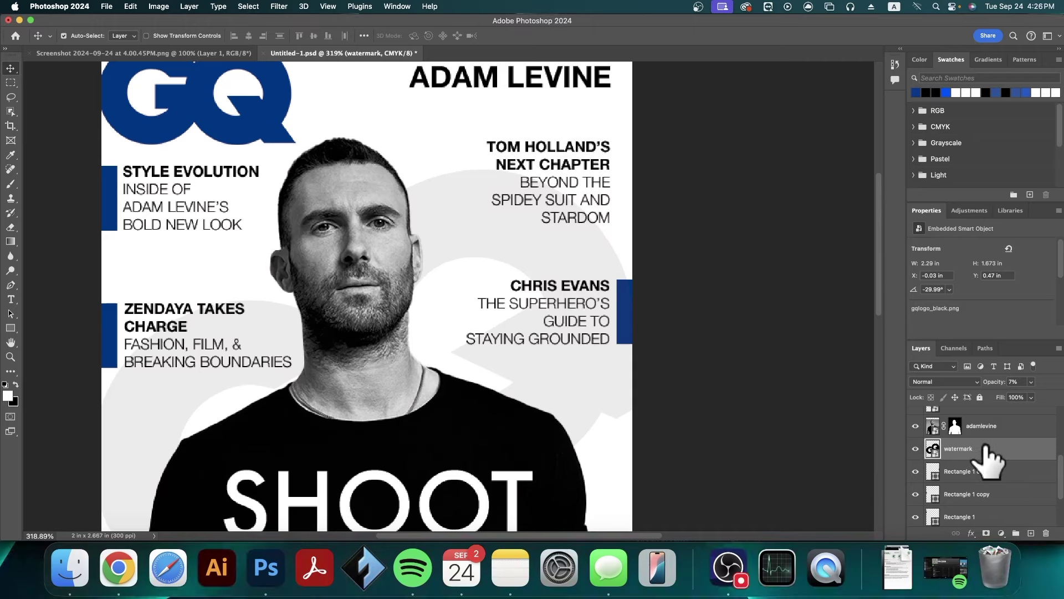
# - Hide the watermark layer and duplicate the Chris Evans blurb's blue bar straight up beside the Tom Holland blurb
pyautogui.click(916, 449)
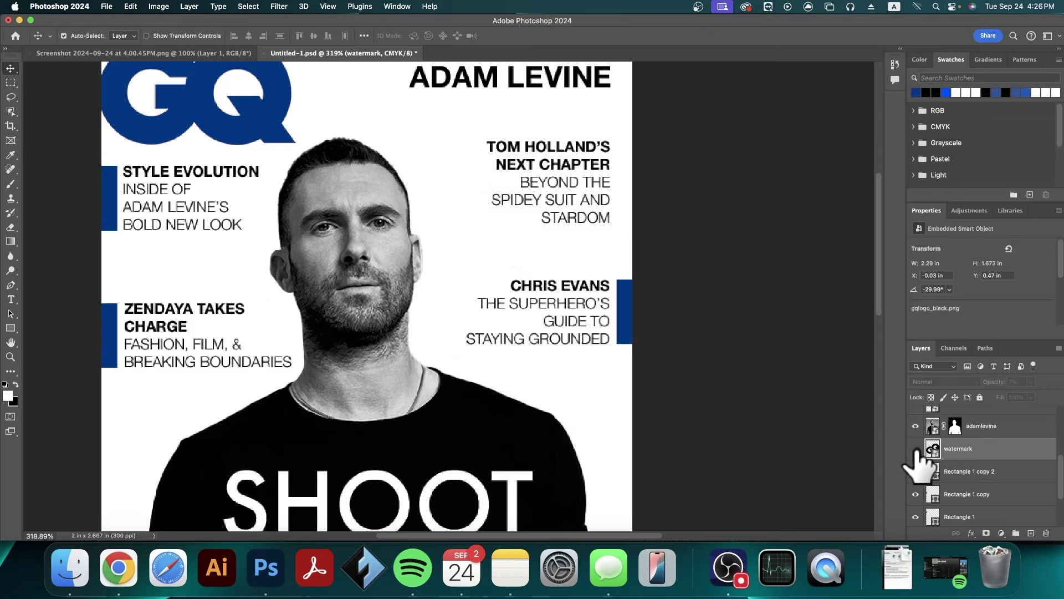
pyautogui.scroll(1, 826, 443)
pyautogui.scroll(2, 815, 424)
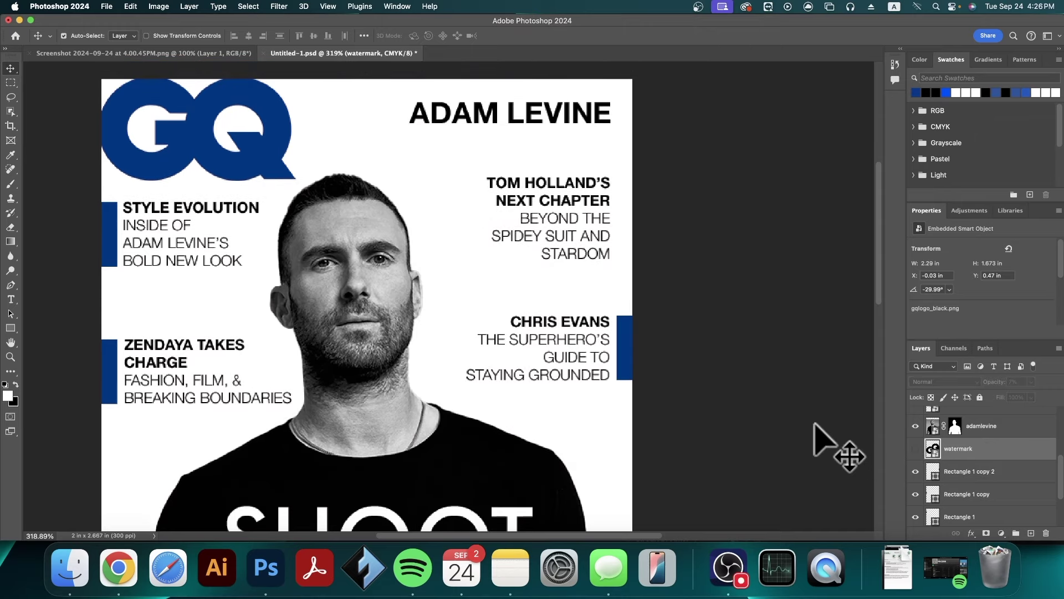
pyautogui.moveTo(625, 363); pyautogui.dragTo(631, 228)
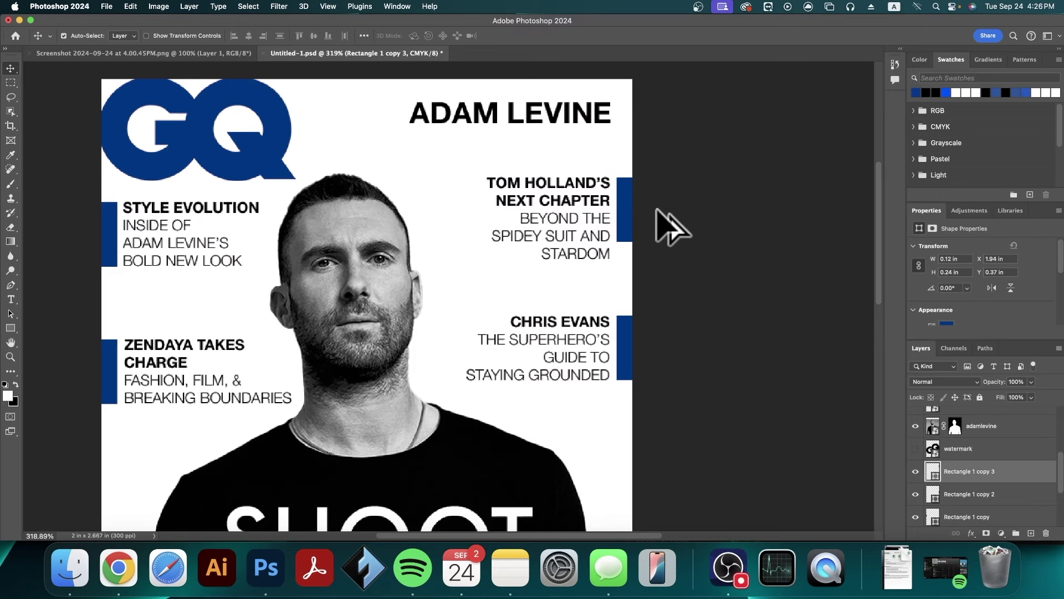
# - Scale the Tom Holland blurb's blue bar up proportionally to about 0.16 by 0.31 in so it spans the blurb's height
pyautogui.scroll(2, 658, 221)
pyautogui.scroll(3, 623, 300)
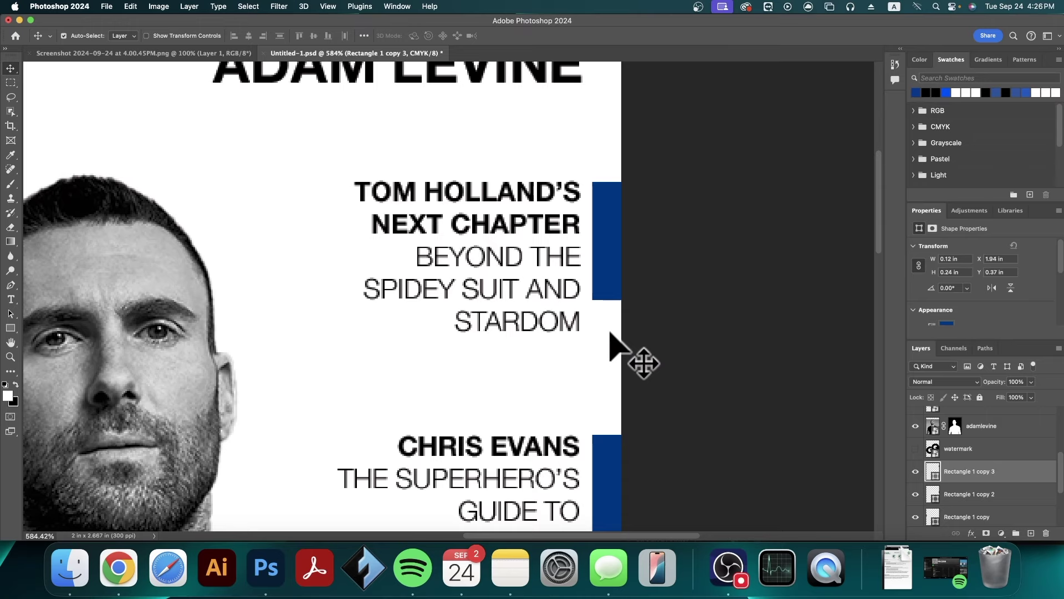
pyautogui.click(132, 7)
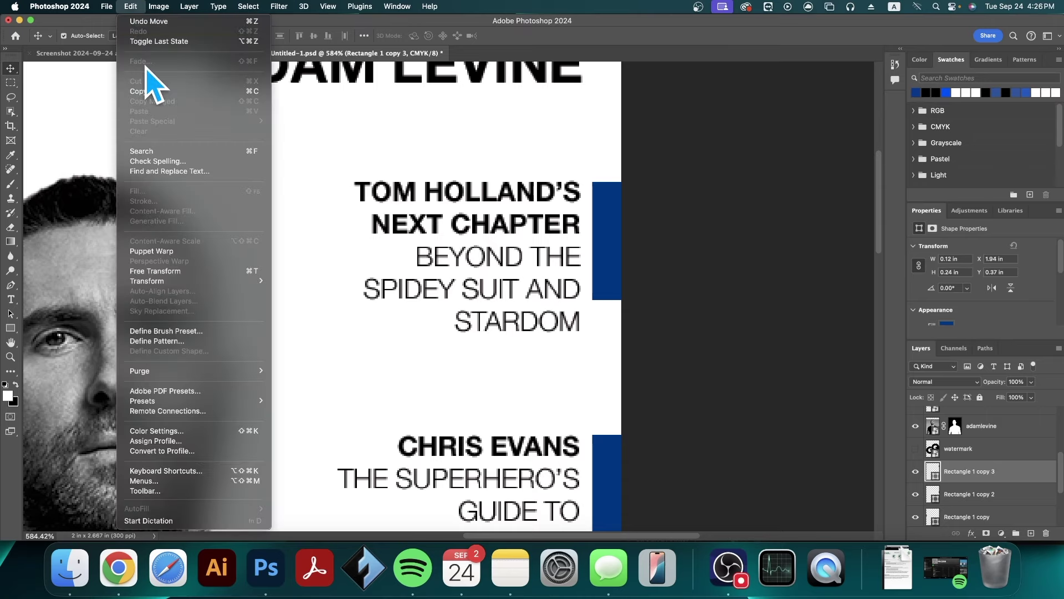
pyautogui.click(207, 271)
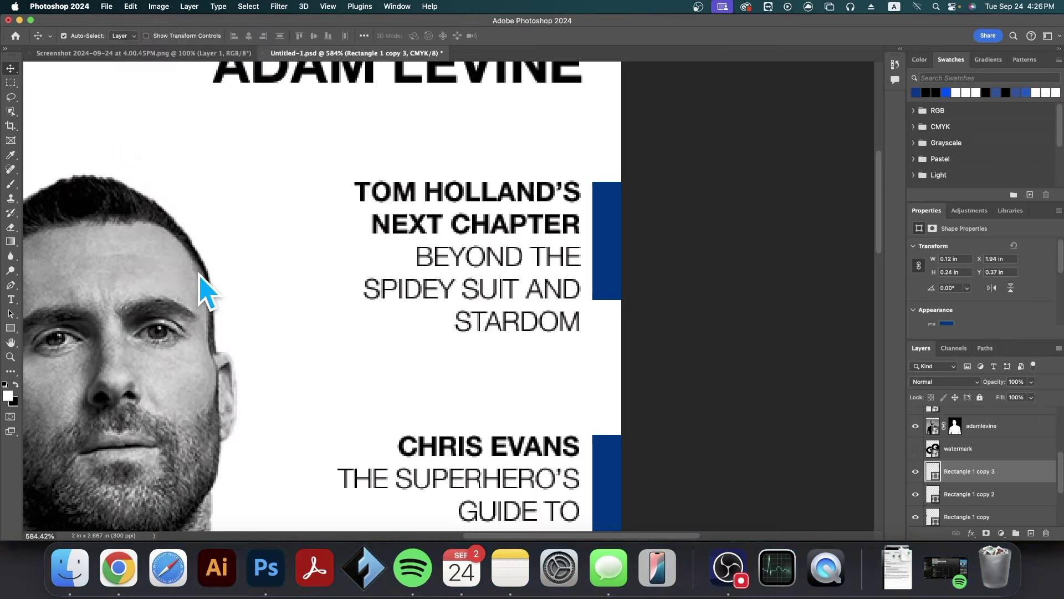
pyautogui.moveTo(655, 297); pyautogui.dragTo(678, 322)
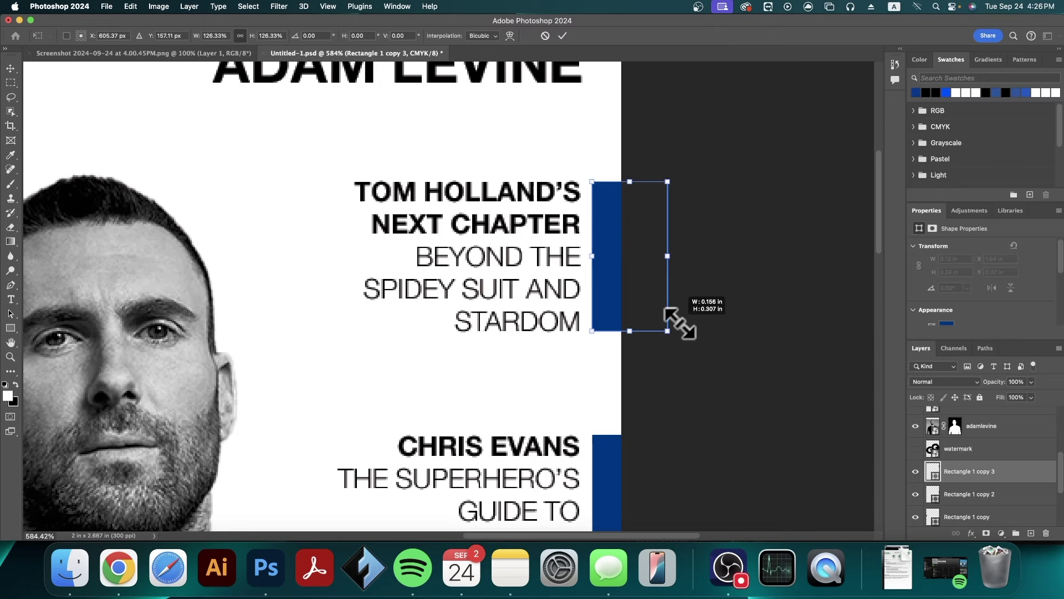
pyautogui.click(562, 36)
pyautogui.scroll(-5, 480, 269)
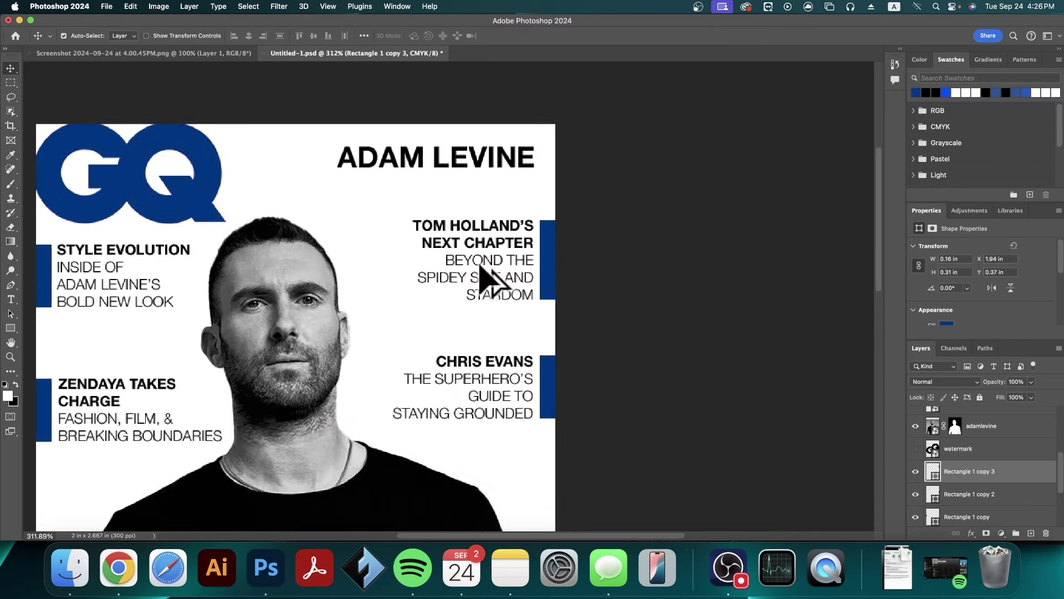
# - Duplicate the Tom Holland bar, rotate the copy -90°, and place it above the ADAM LEVINE headline, overlapping the cover's top edge
pyautogui.scroll(1, 593, 239)
pyautogui.scroll(2, 587, 243)
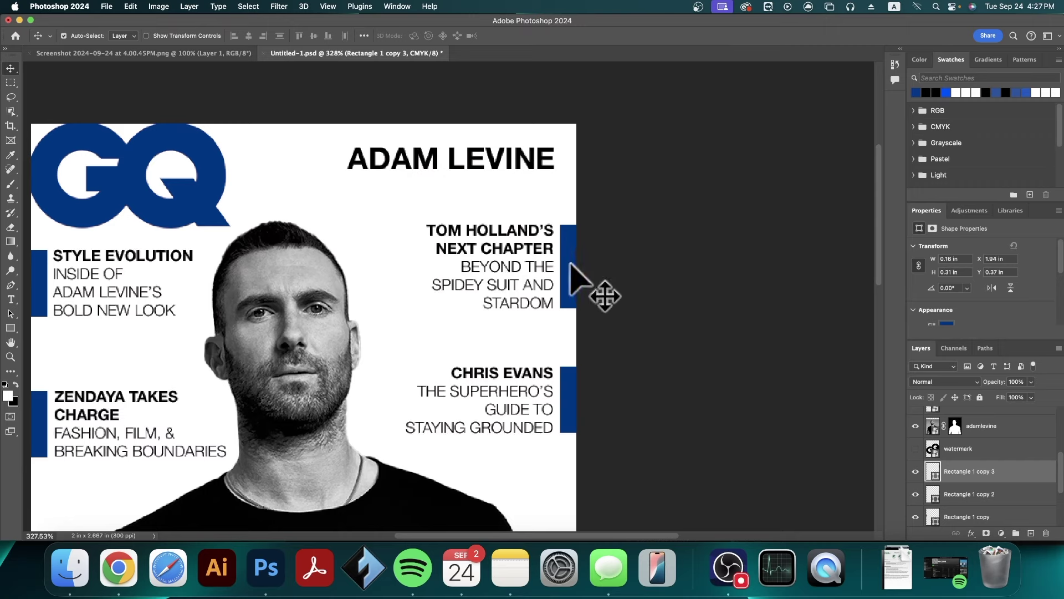
pyautogui.moveTo(575, 268); pyautogui.dragTo(380, 227)
pyautogui.click(131, 7)
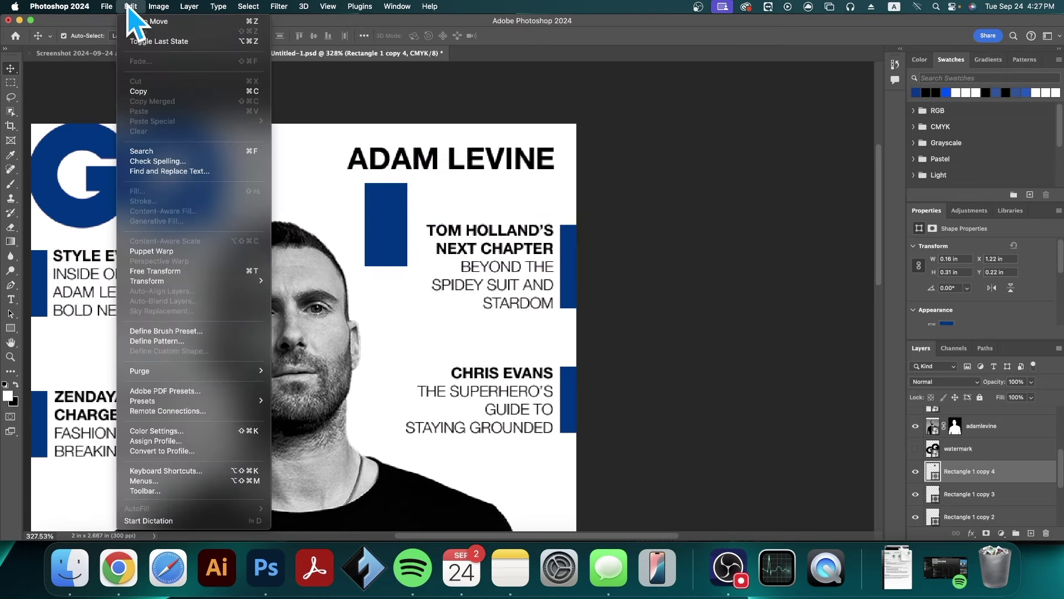
pyautogui.click(198, 274)
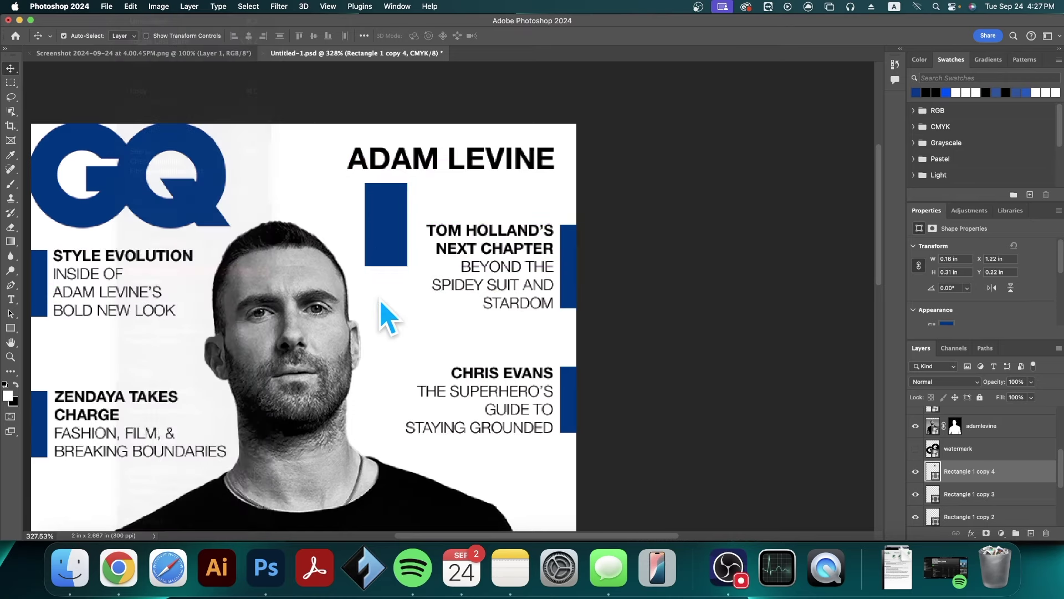
pyautogui.moveTo(426, 277); pyautogui.dragTo(463, 181)
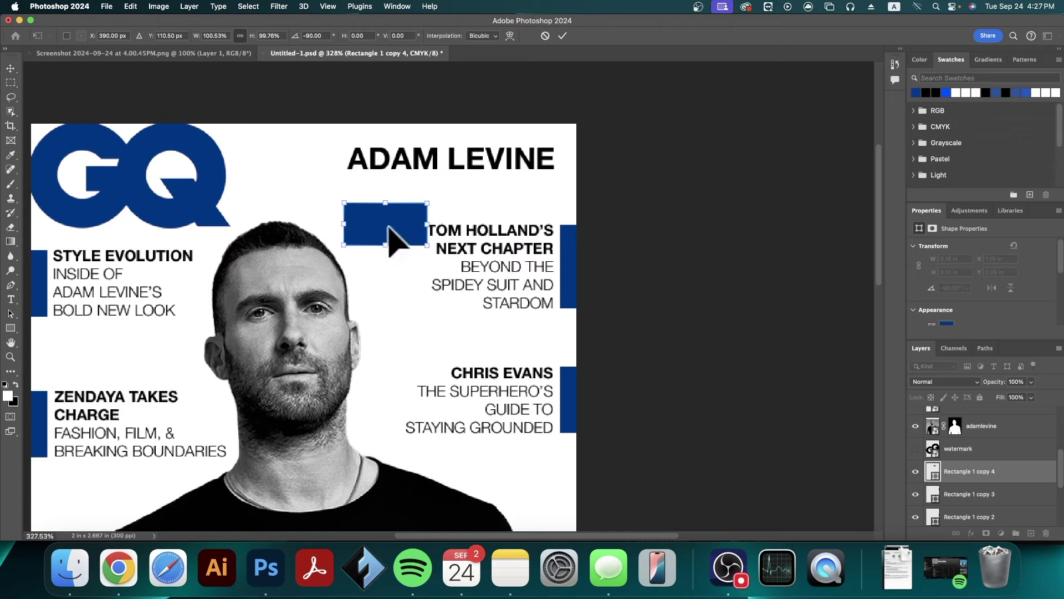
pyautogui.moveTo(392, 227); pyautogui.dragTo(399, 119)
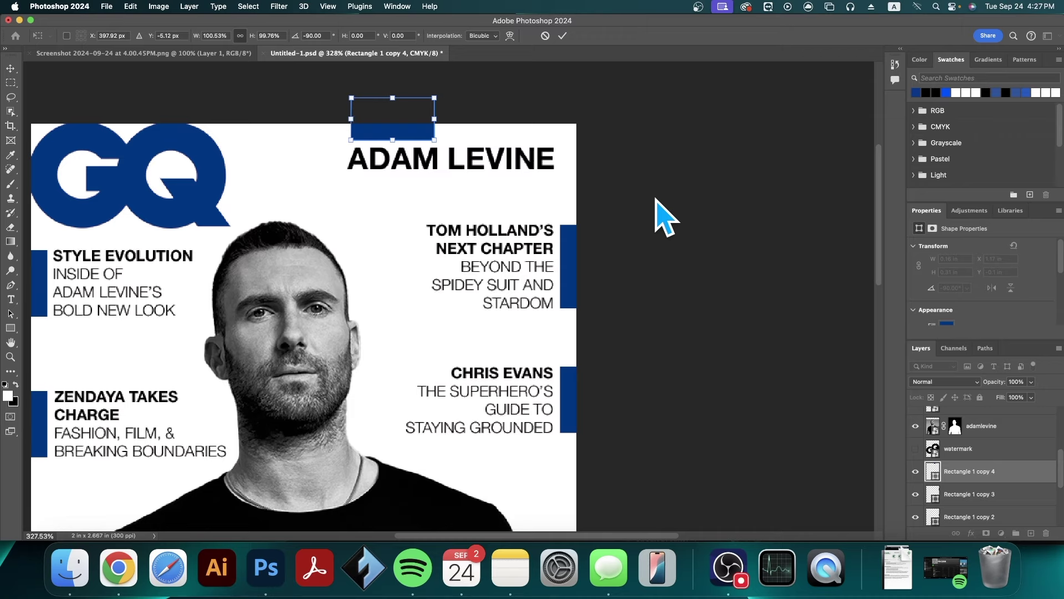
# - Stretch the rotated blue bar to about 0.74 in long so it matches the ADAM LEVINE headline's width
pyautogui.scroll(3, 580, 152)
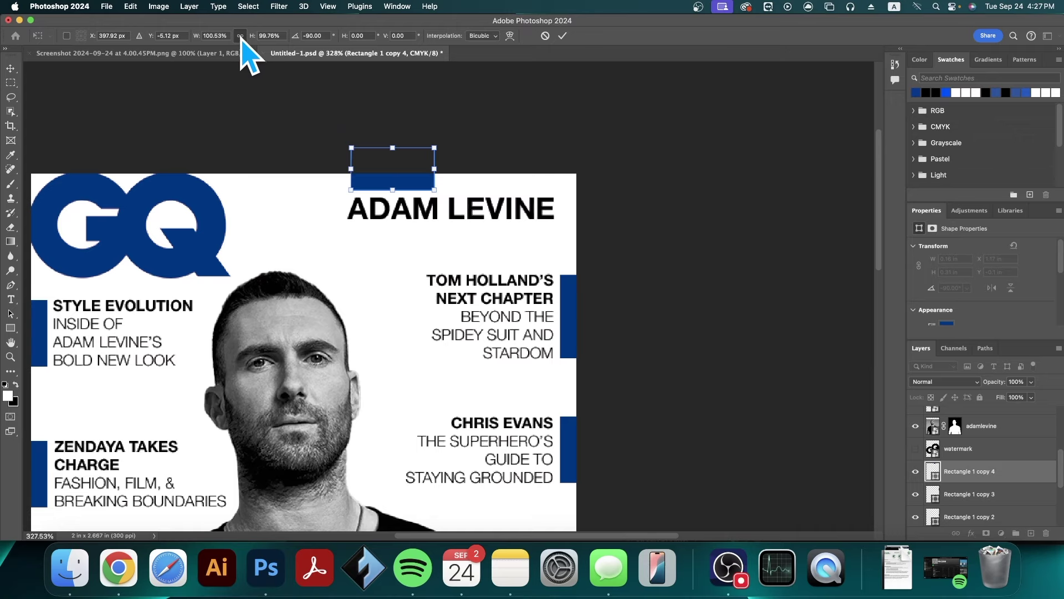
pyautogui.moveTo(434, 168); pyautogui.dragTo(559, 164)
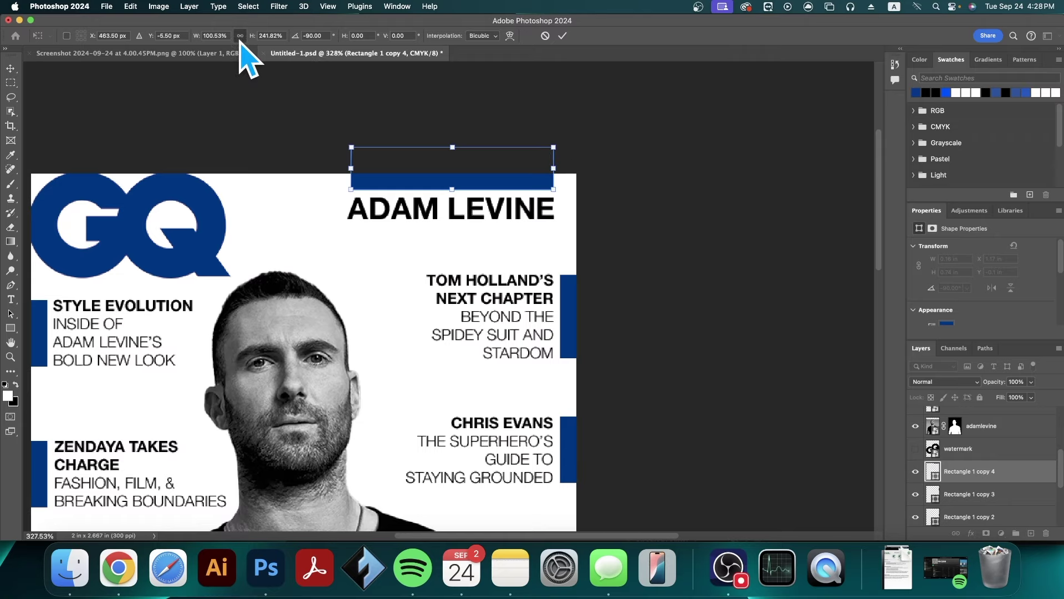
pyautogui.click(563, 36)
# - Check the title placement on the reference cover, and move the SHOOT for the STARS title to about X 0.09 in, Y 1.87 in
pyautogui.scroll(-3, 477, 382)
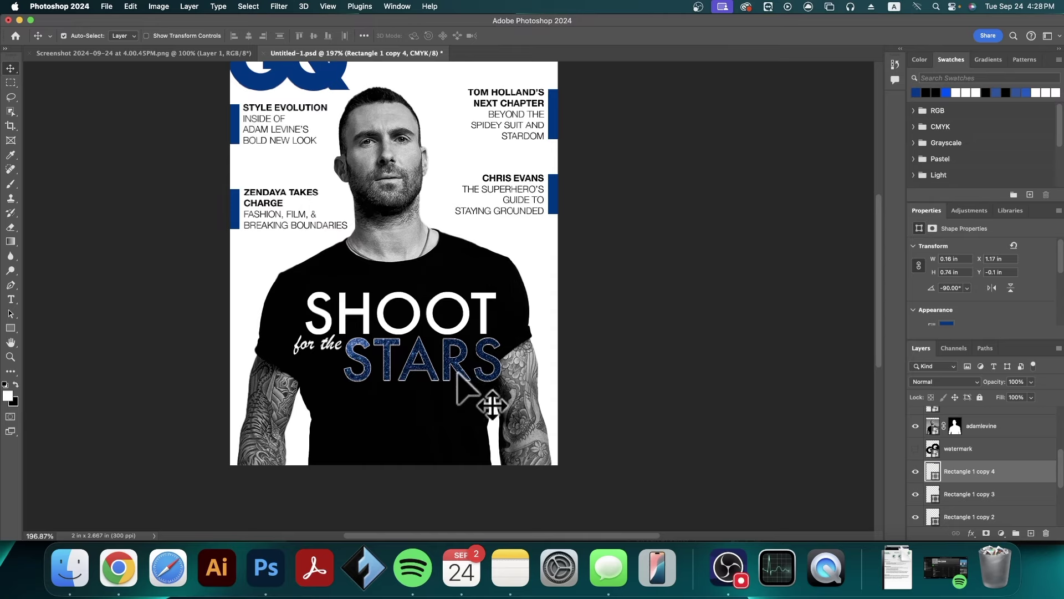
pyautogui.scroll(1, 471, 377)
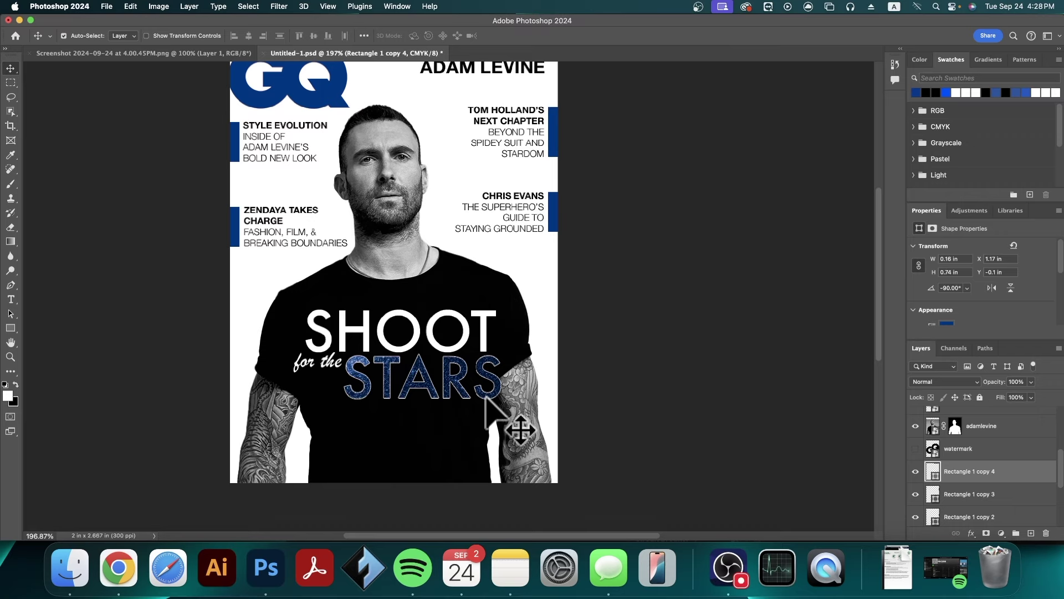
pyautogui.click(140, 54)
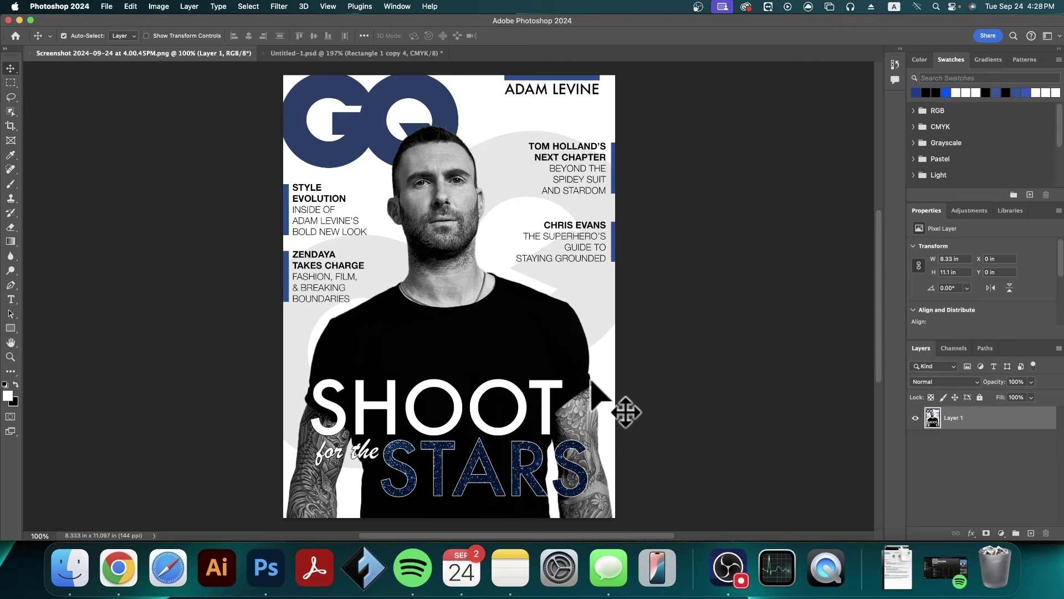
pyautogui.click(393, 53)
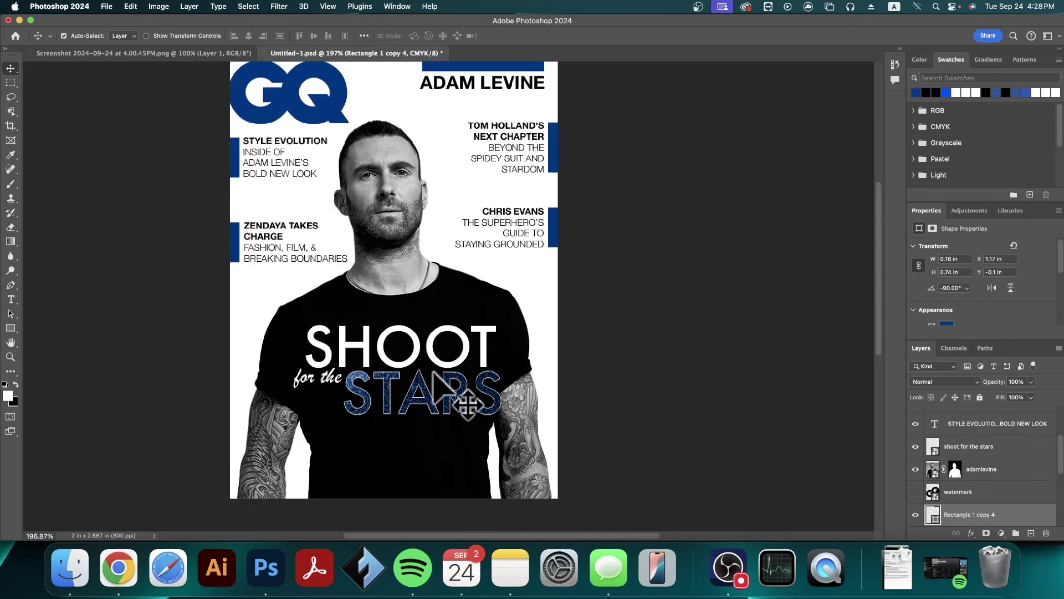
pyautogui.click(443, 397)
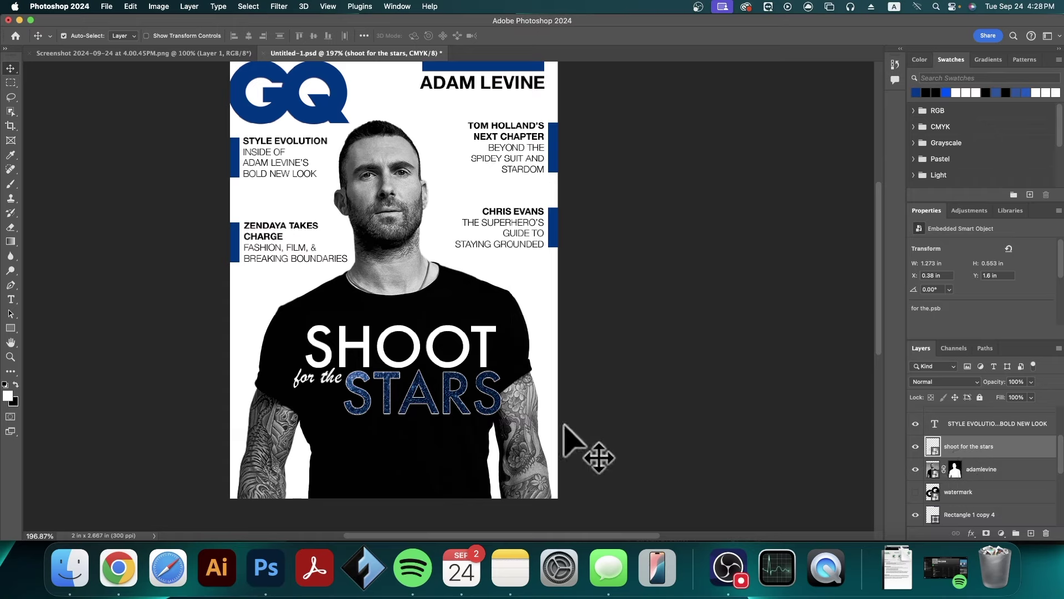
pyautogui.moveTo(498, 400); pyautogui.dragTo(451, 444)
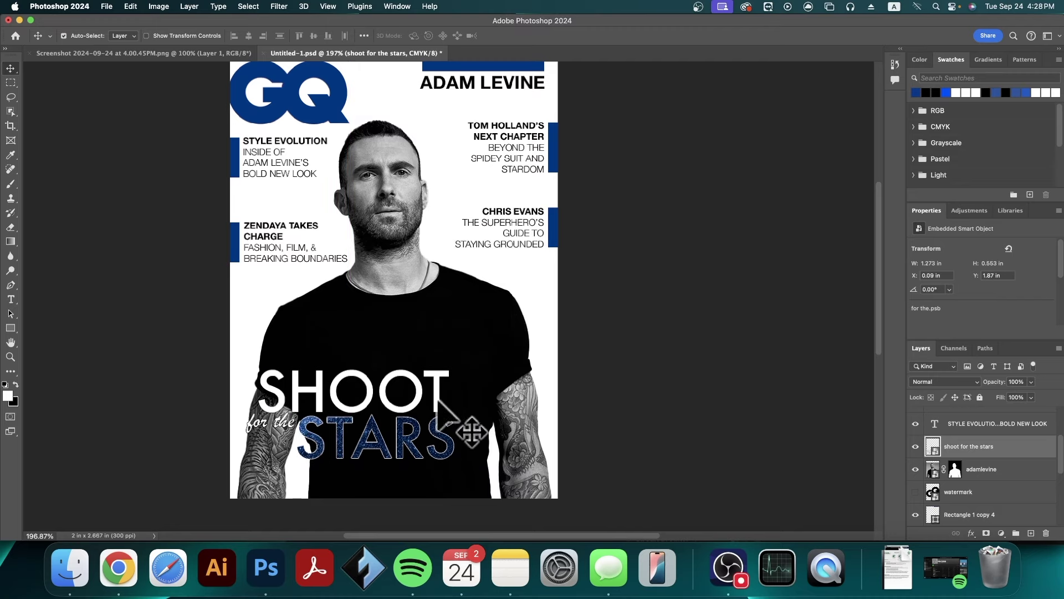
pyautogui.click(131, 6)
pyautogui.click(252, 272)
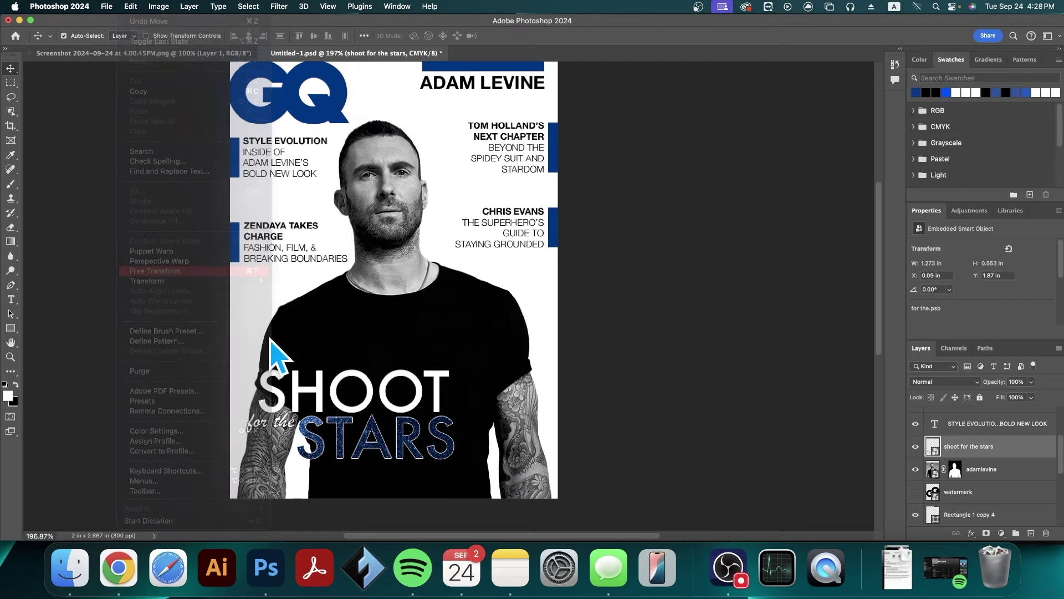
pyautogui.moveTo(463, 431); pyautogui.dragTo(531, 446)
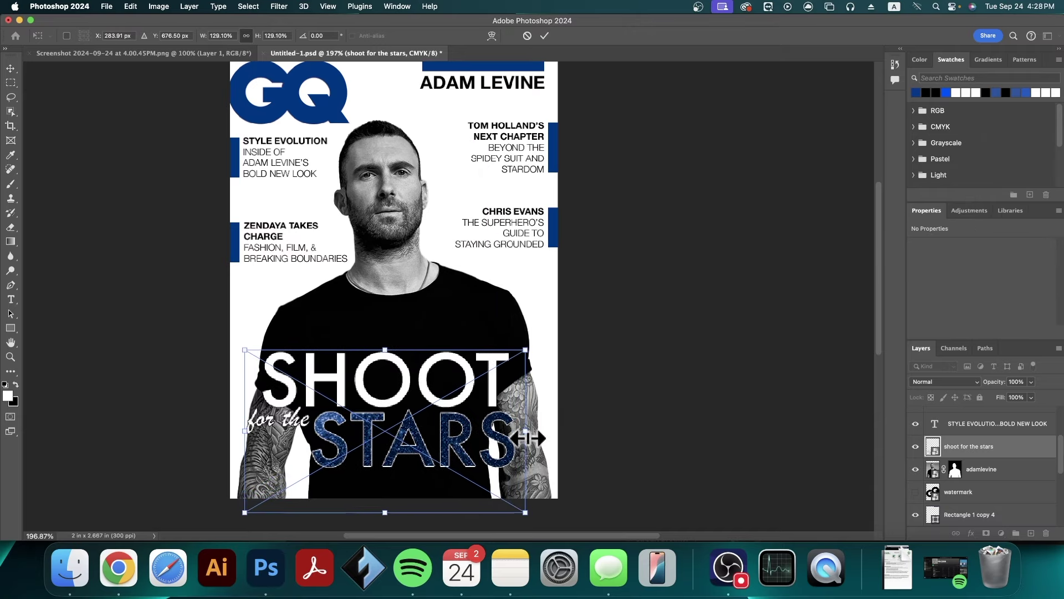
pyautogui.click(247, 35)
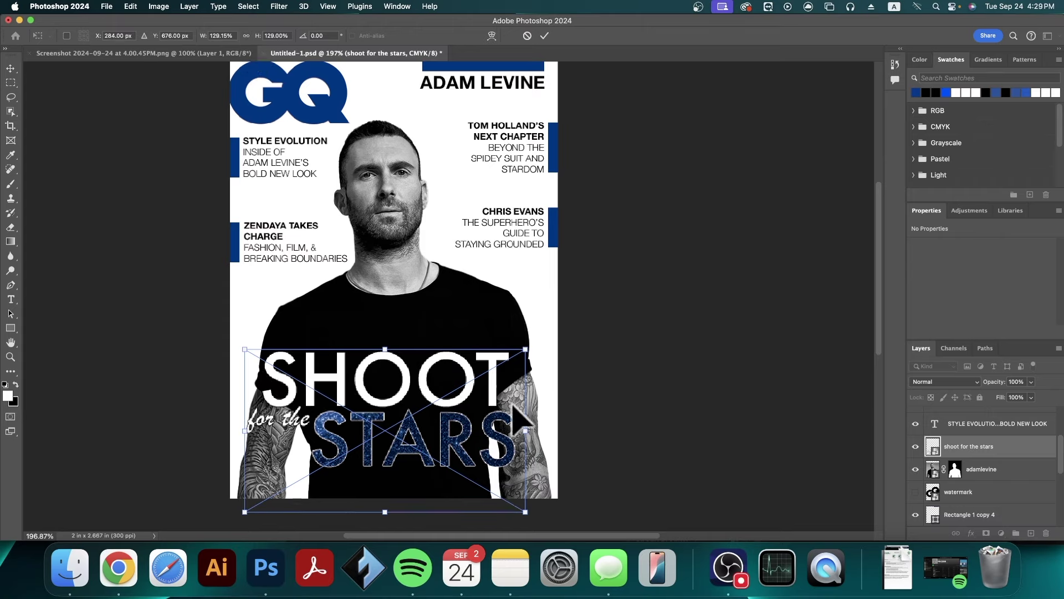
pyautogui.moveTo(525, 430); pyautogui.dragTo(499, 440)
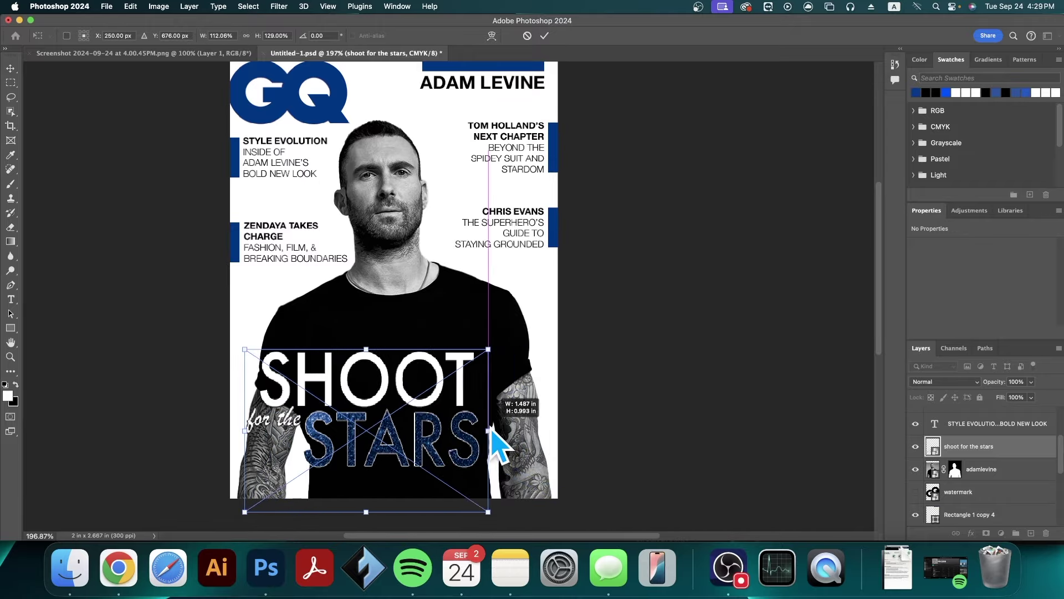
pyautogui.click(527, 35)
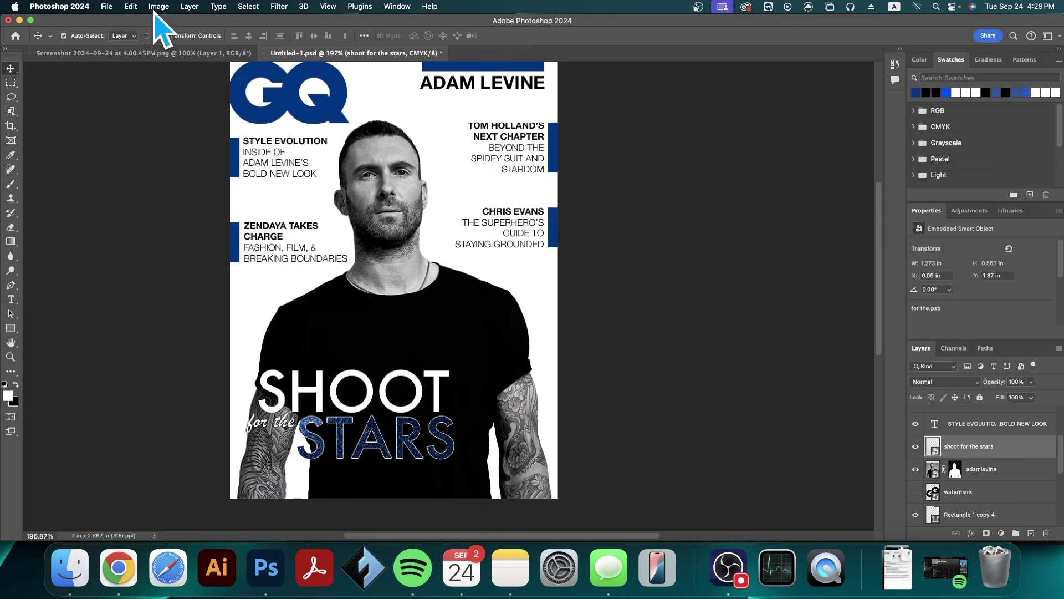
# - Scale the SHOOT for the STARS title proportionally to about 142% and center it across the lower part of the cover
pyautogui.click(130, 6)
pyautogui.click(161, 271)
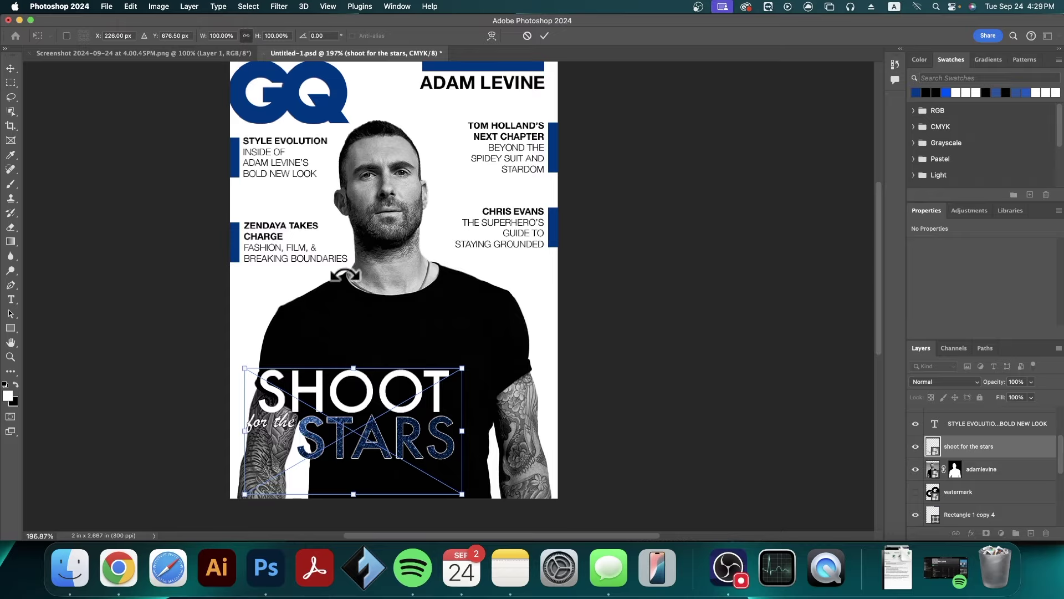
pyautogui.moveTo(462, 367); pyautogui.dragTo(553, 315)
pyautogui.moveTo(499, 401); pyautogui.dragTo(488, 439)
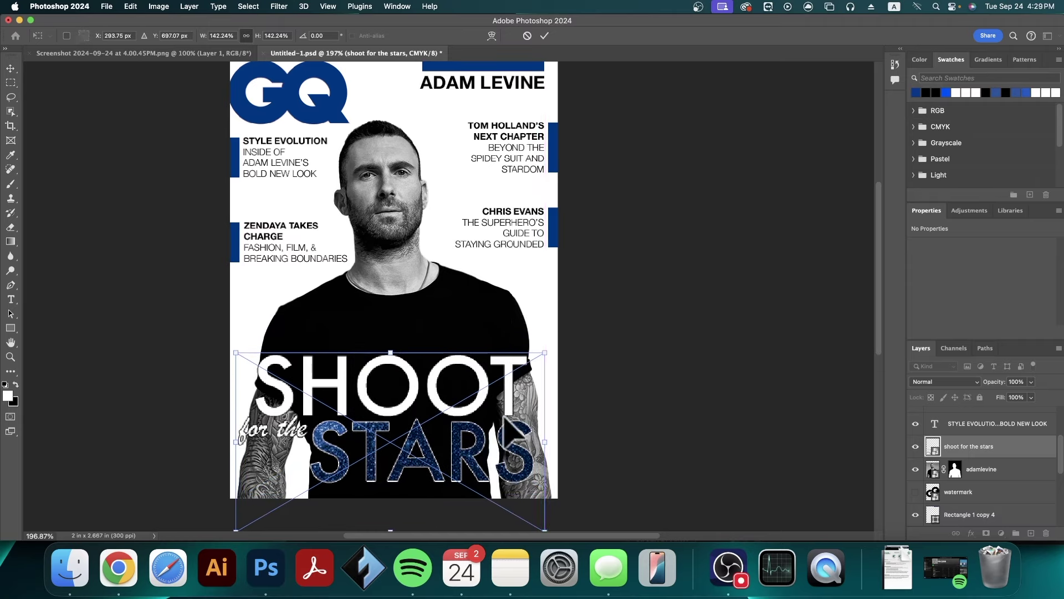
pyautogui.click(545, 36)
# - Make the hidden watermark layer visible again behind the portrait
pyautogui.press('super+minus')
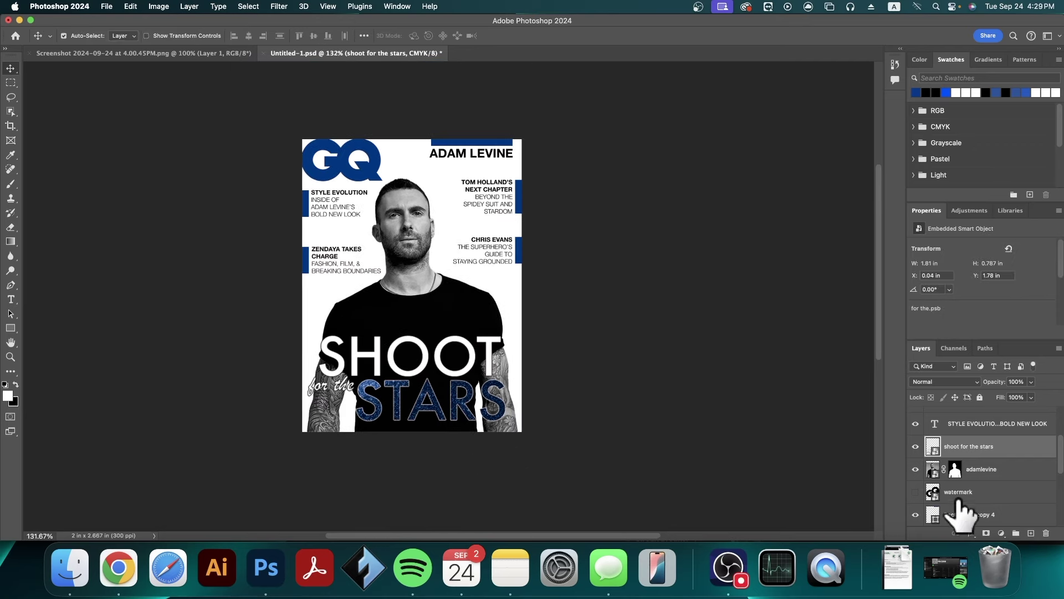
pyautogui.scroll(-1, 984, 510)
pyautogui.click(915, 475)
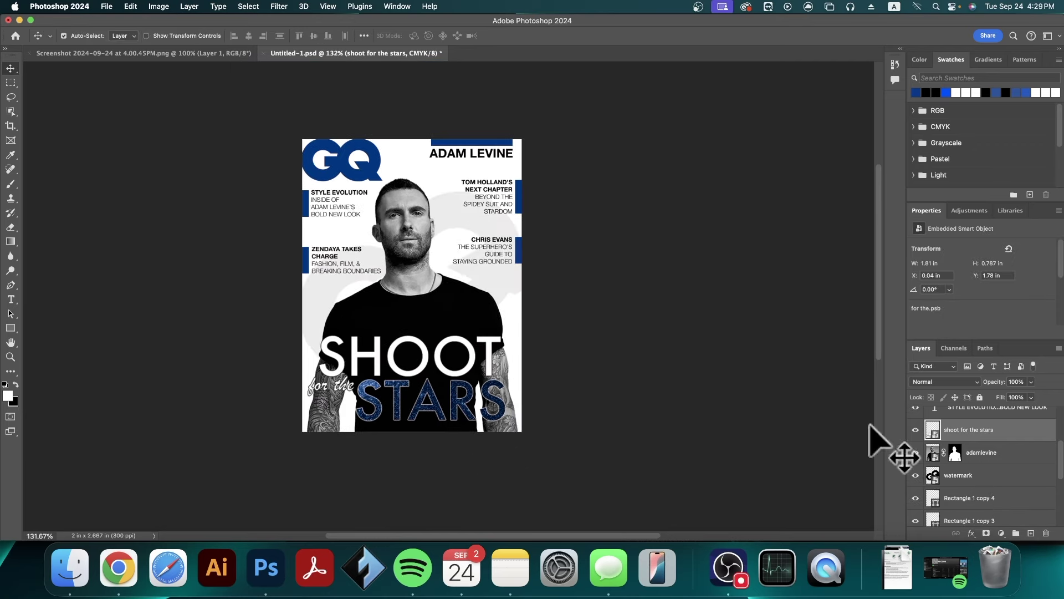